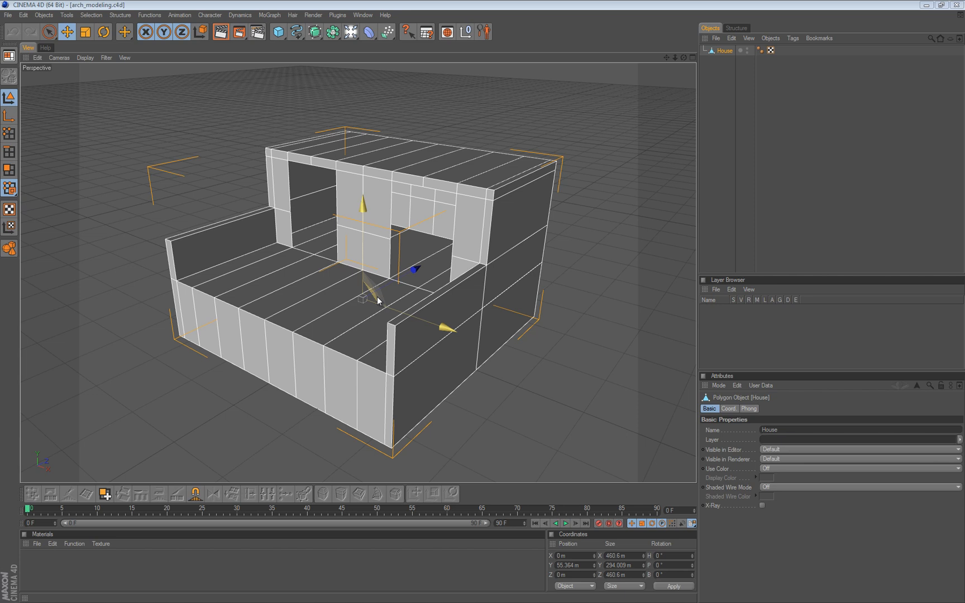
click(447, 109)
alt+drag(398, 202, 483, 302)
scroll(355, 195, down, 2)
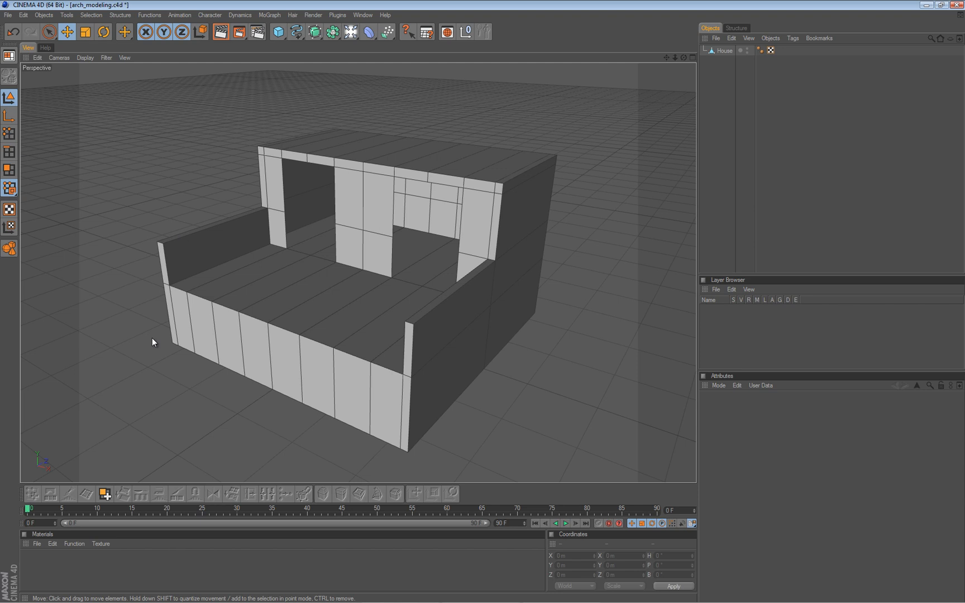
mouse_move(460, 332)
alt+mouse_down()
mouse_move(484, 301)
mouse_move(458, 331)
alt+mouse_up()
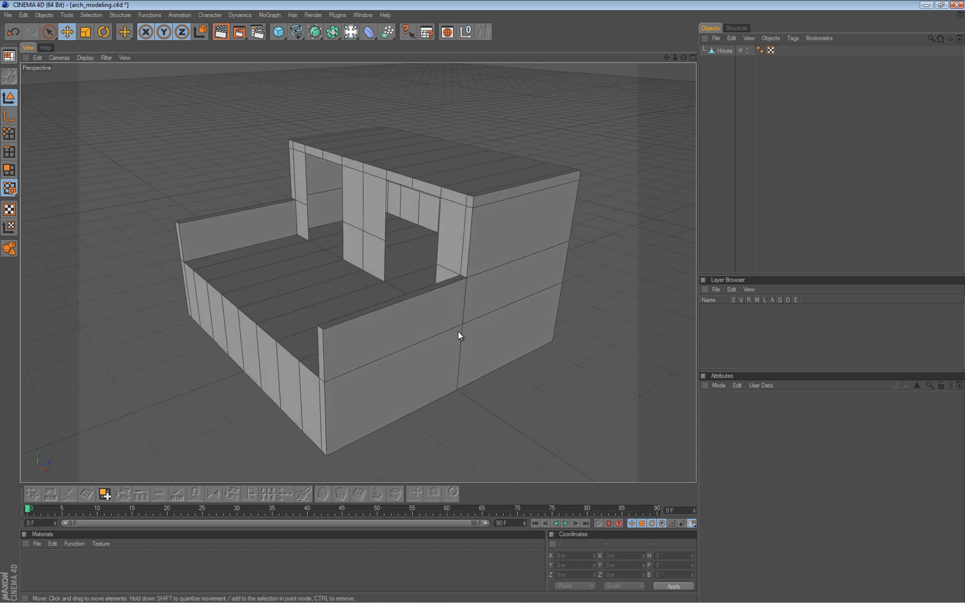
alt+drag(356, 302, 482, 302)
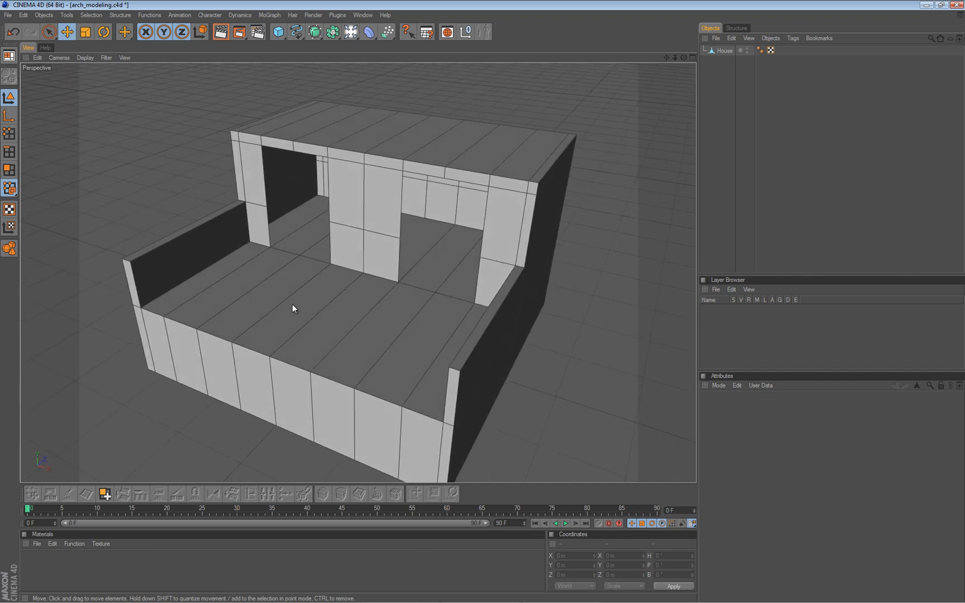
alt+drag(293, 299, 155, 287)
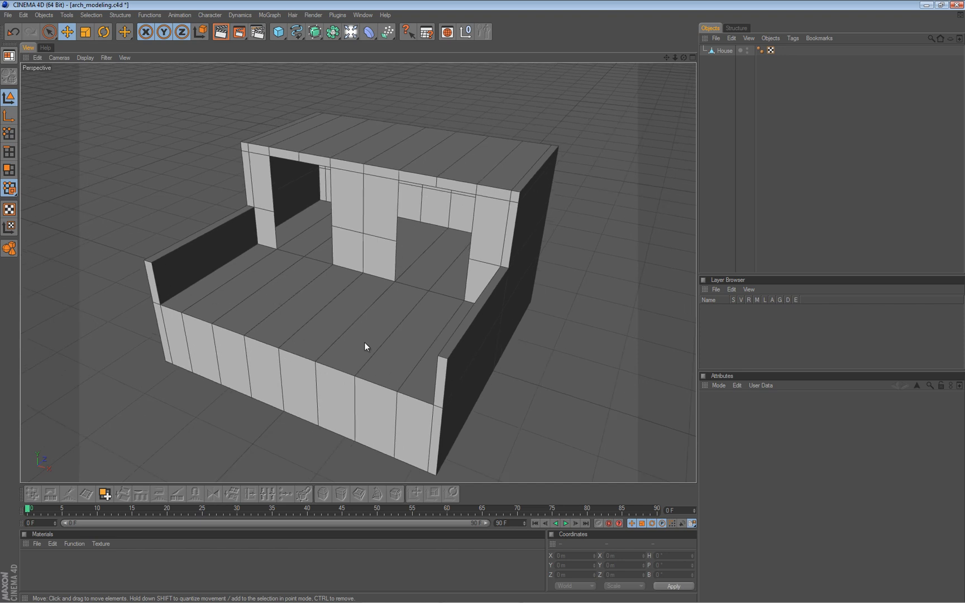
In the Right view, draw an open Bezier spline shaped like an S with a spiral end above the balcony wall.
middle_click(312, 328)
middle_click(246, 335)
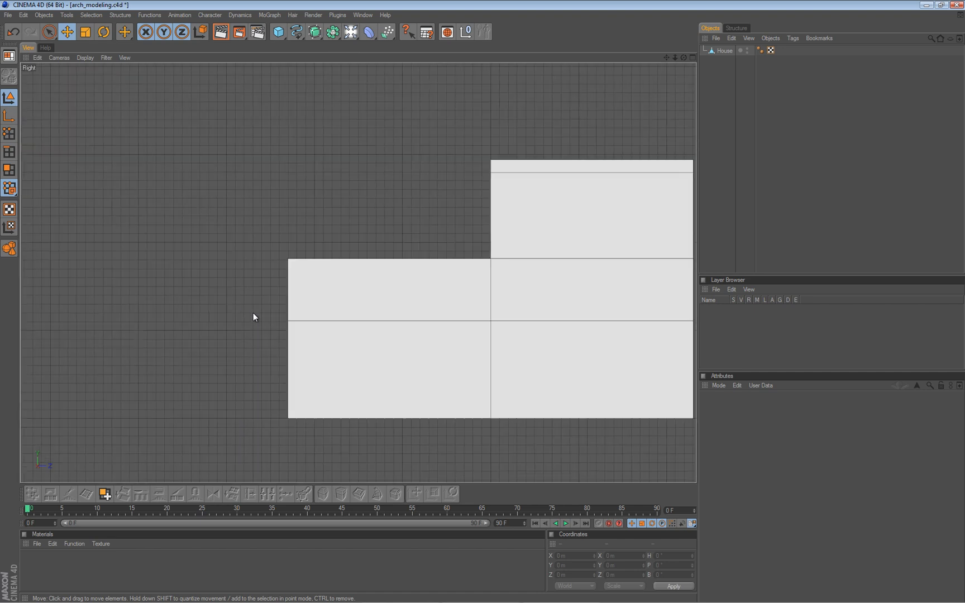
click(296, 32)
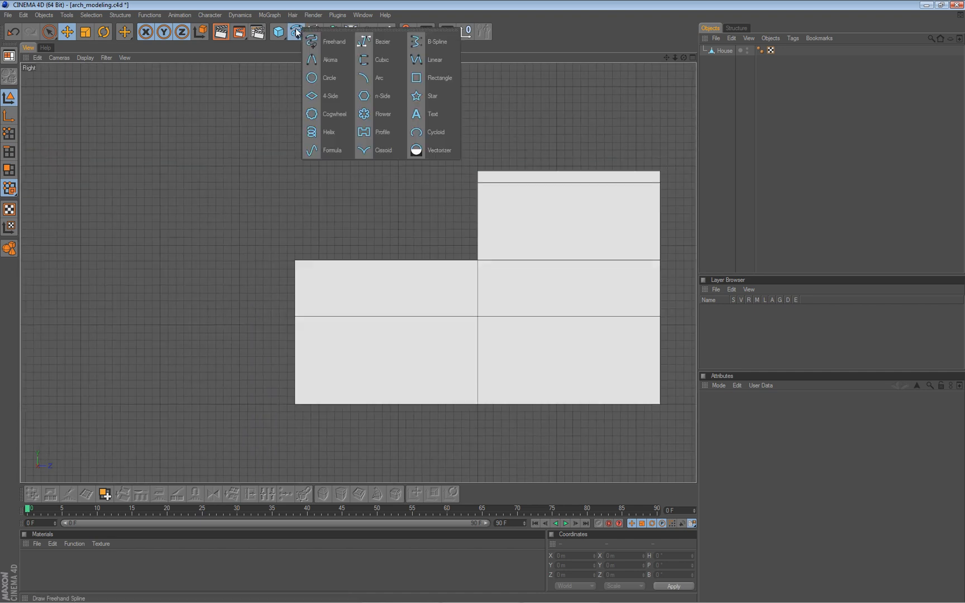
click(381, 42)
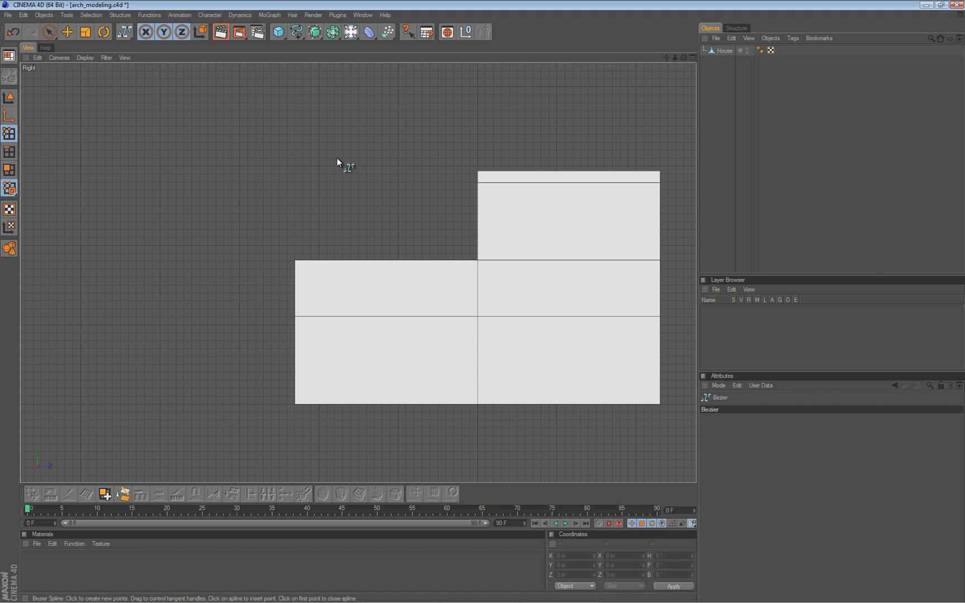
click(330, 257)
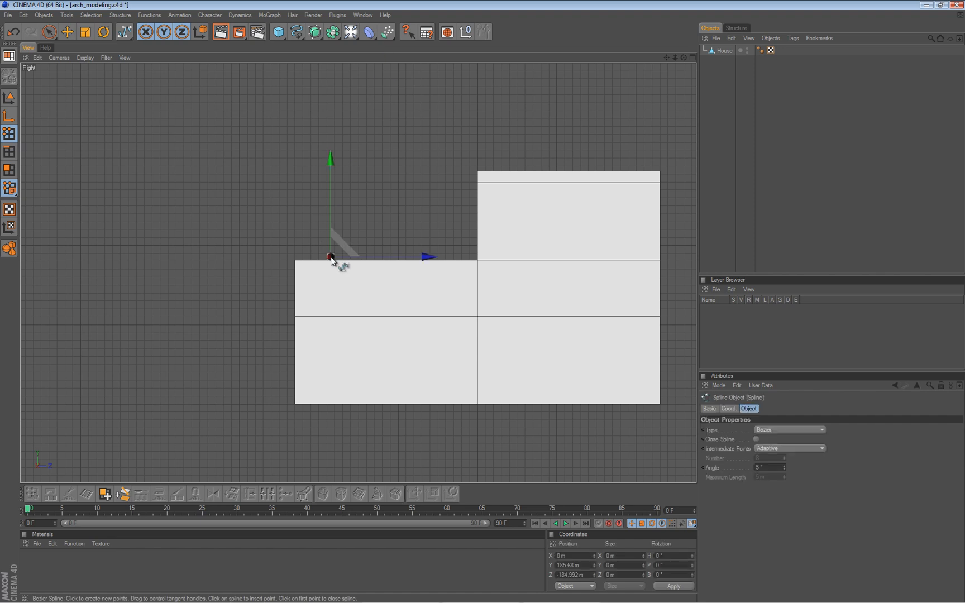
click(299, 241)
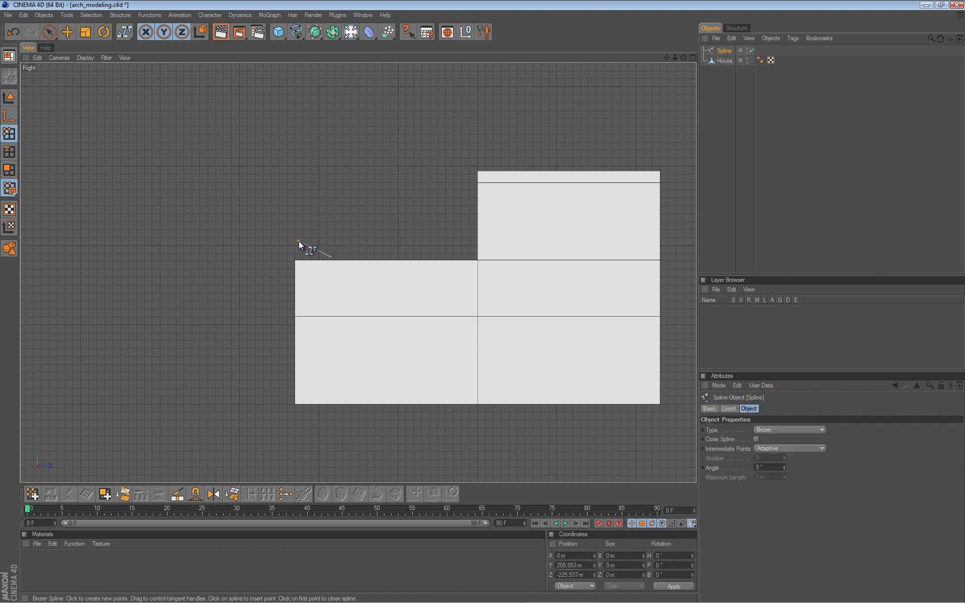
click(334, 202)
click(351, 179)
click(345, 156)
click(318, 153)
click(331, 176)
click(339, 166)
click(330, 162)
click(332, 171)
Select all points of the spline and apply Soft Interpolation to smooth its curve.
key(0)
drag(260, 136, 407, 300)
right_click(354, 179)
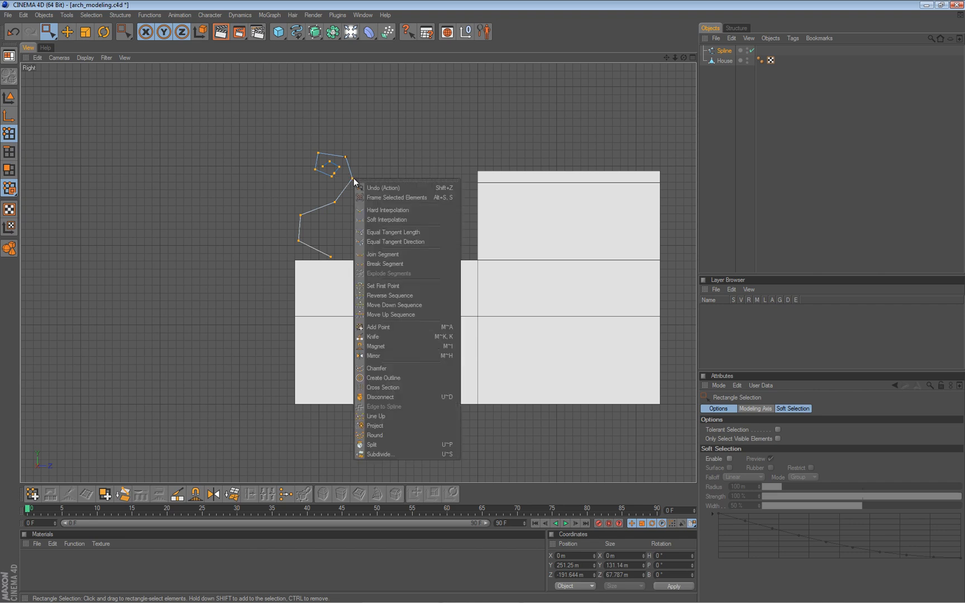
click(379, 220)
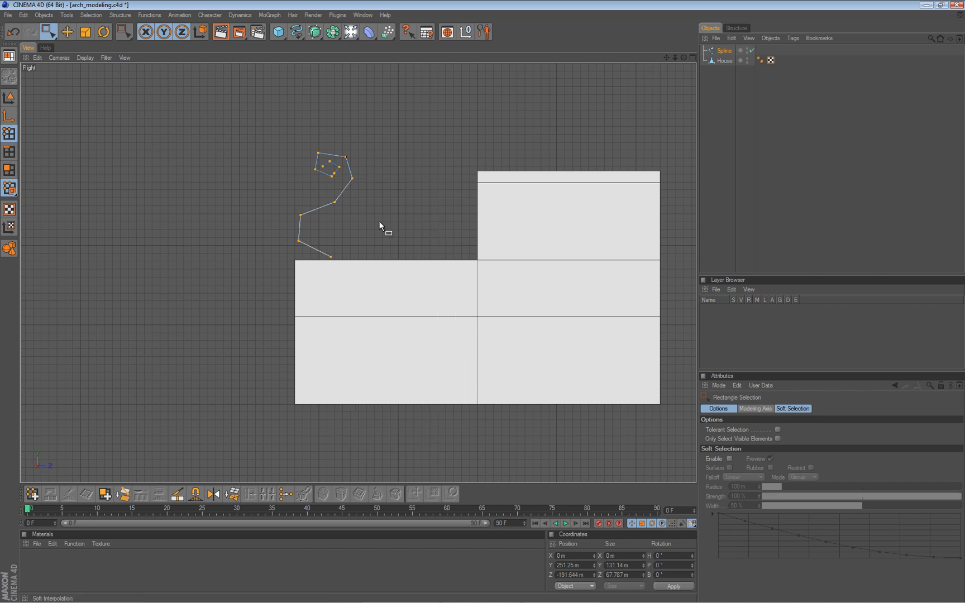
Center the spline's axis on all of its points with Axis Center.
click(14, 99)
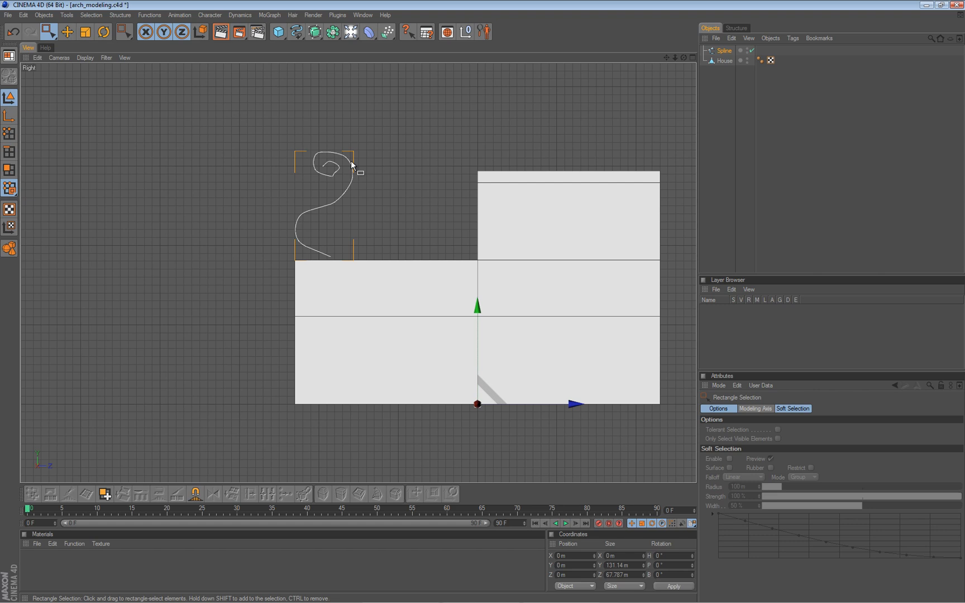
click(120, 15)
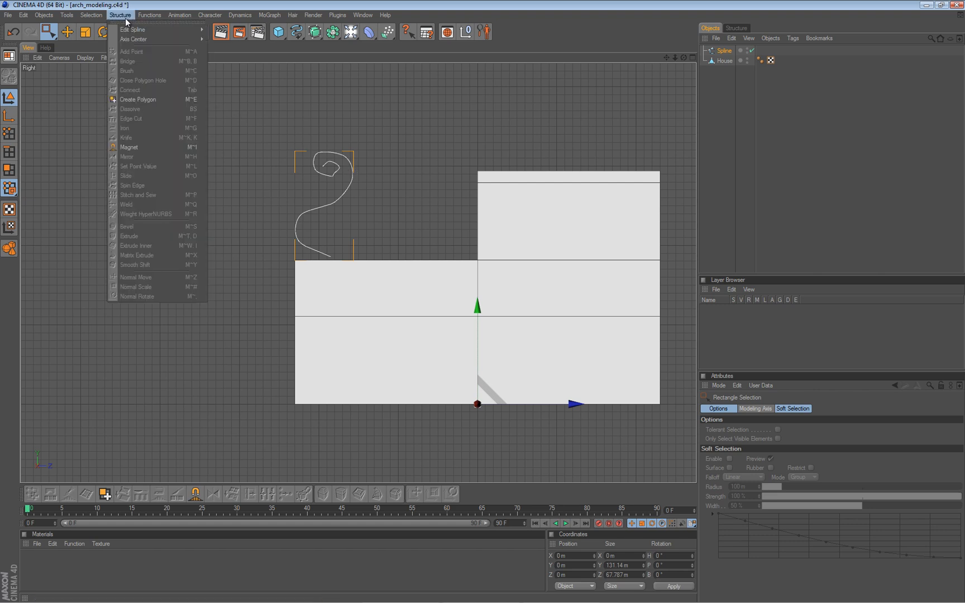
mouse_move(146, 39)
click(257, 40)
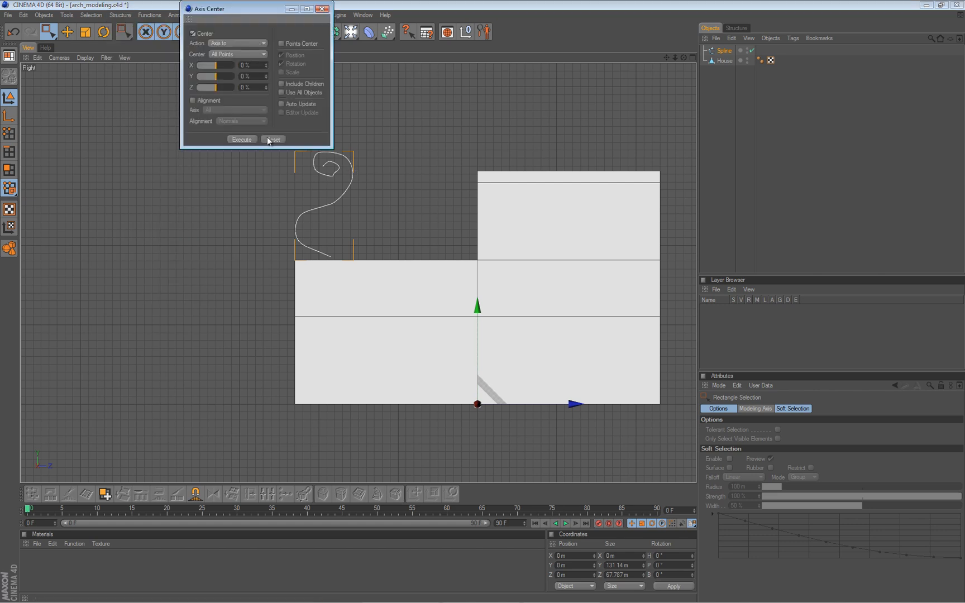
click(240, 139)
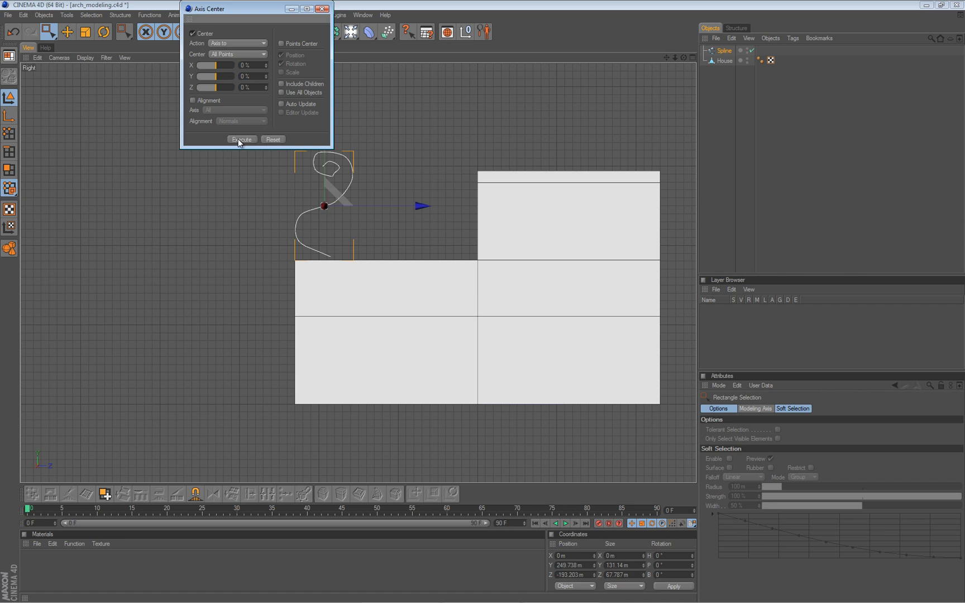
click(321, 9)
In the Perspective view, scale the spline down to about 62 m high and lower it to about Y 178 m.
middle_click(234, 191)
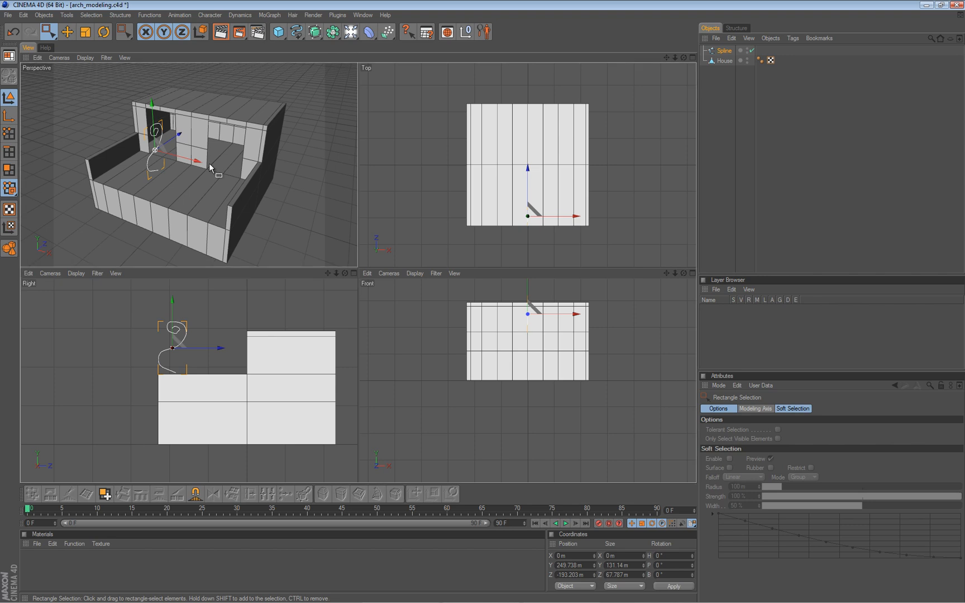
middle_click(209, 163)
scroll(485, 298, down, 1)
alt+drag(484, 299, 228, 238)
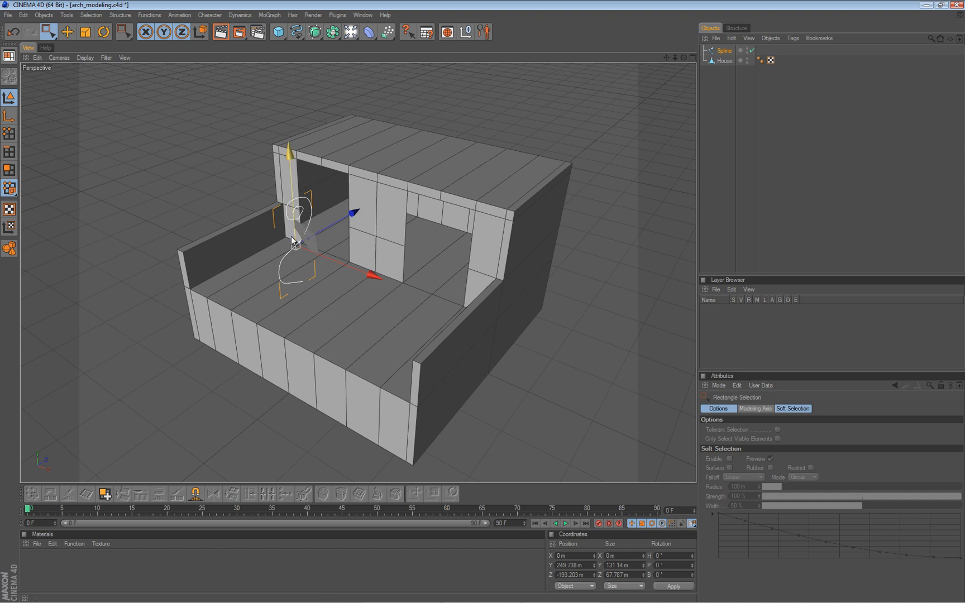
key(t)
mouse_move(480, 301)
mouse_down()
mouse_move(464, 301)
mouse_move(478, 295)
mouse_move(489, 308)
mouse_move(482, 300)
mouse_up()
key(e)
drag(294, 144, 294, 194)
Add an Extrude NURBS as the parent of the curled spline.
mouse_move(482, 302)
alt+mouse_down()
mouse_move(491, 294)
mouse_move(487, 305)
mouse_move(473, 301)
mouse_move(482, 304)
alt+mouse_up()
alt+drag(255, 260, 482, 302)
scroll(254, 276, up, 6)
alt+middle_drag(253, 282, 483, 302)
scroll(340, 272, up, 6)
scroll(340, 273, up, 2)
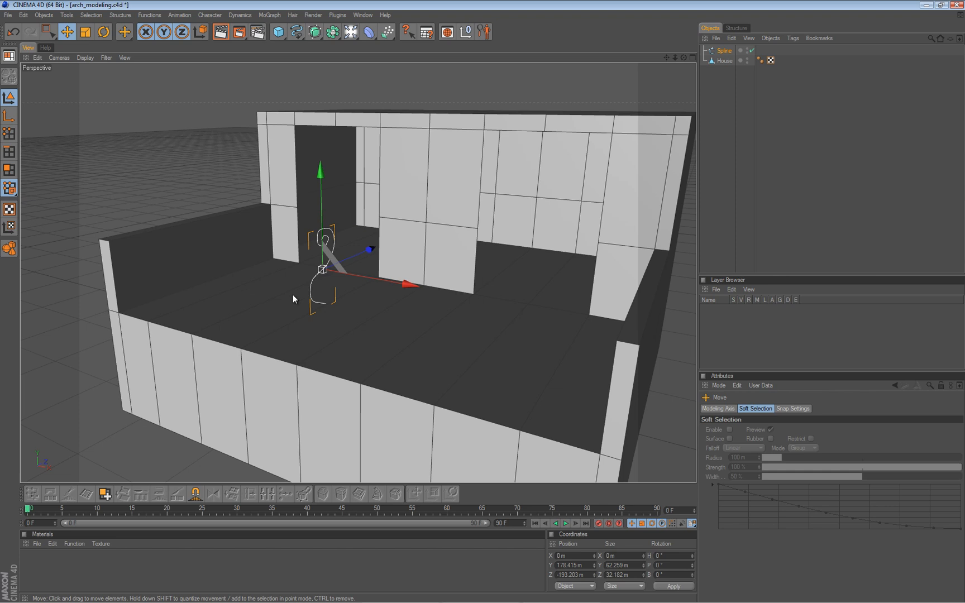
drag(318, 33, 414, 43)
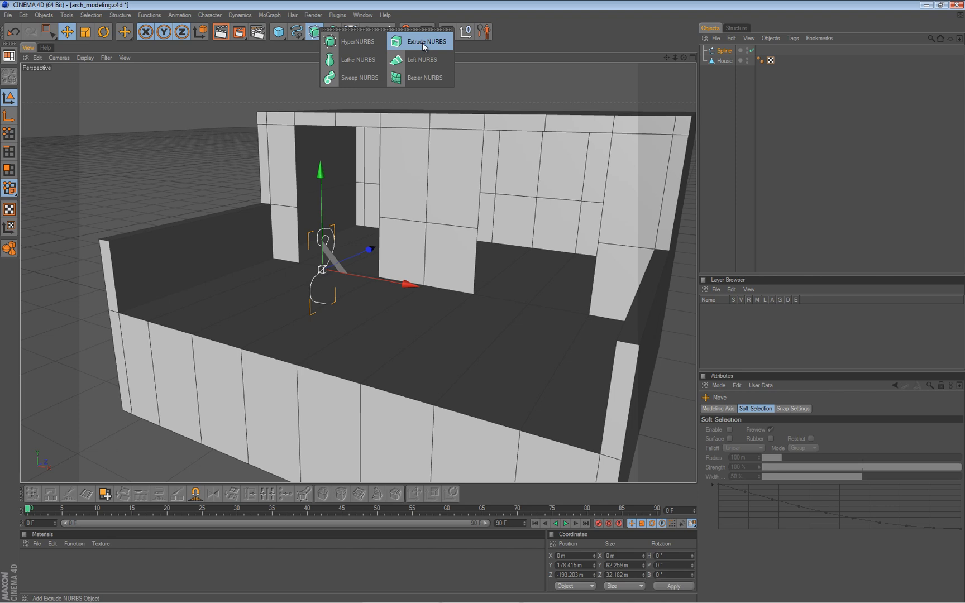
drag(422, 42, 422, 43)
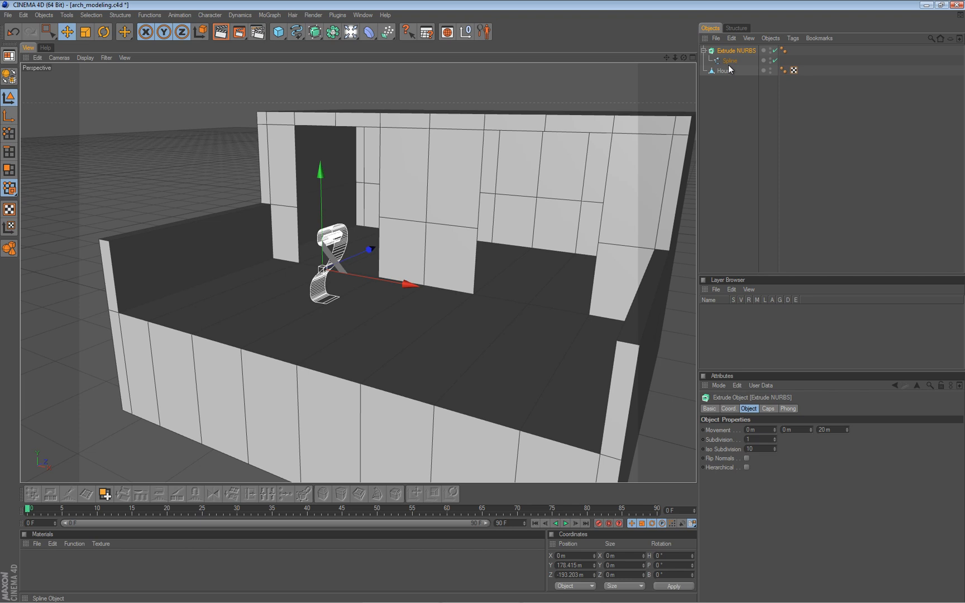
Set the extrusion movement to 3 m in X and 0 m in Z for a thin fence strip.
alt+drag(436, 257, 274, 305)
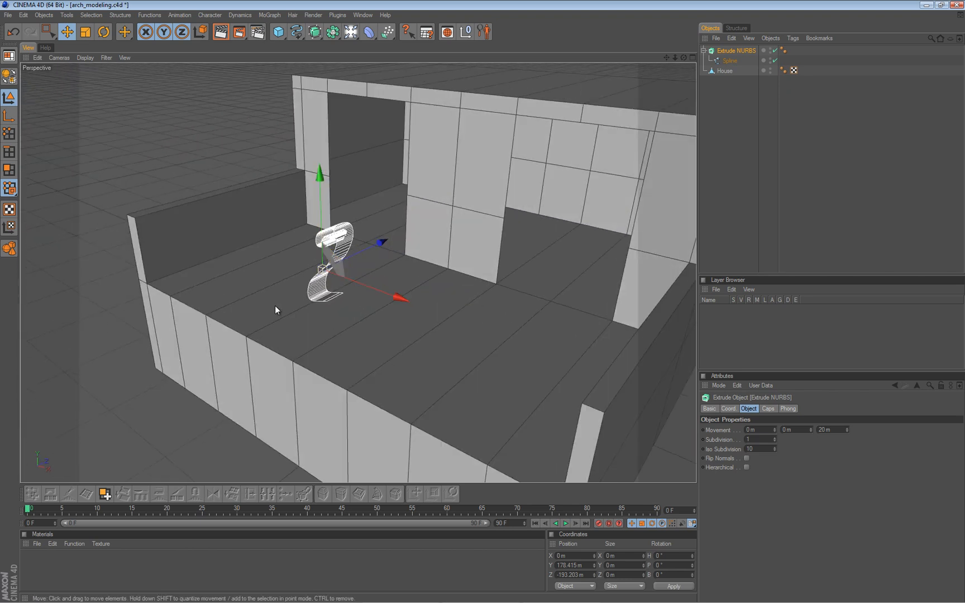
click(837, 431)
double_click(836, 431)
text(0)
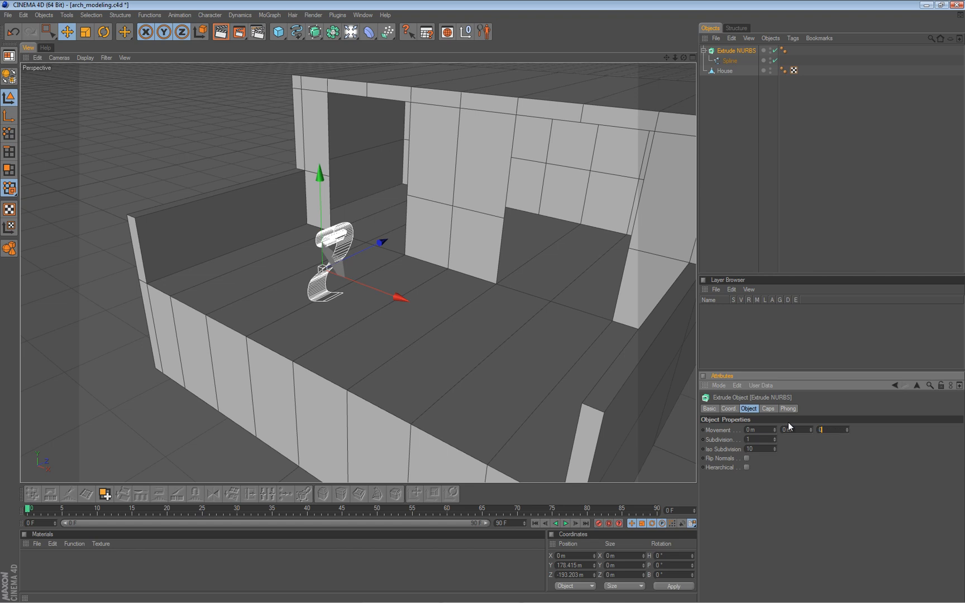
key(Tab)
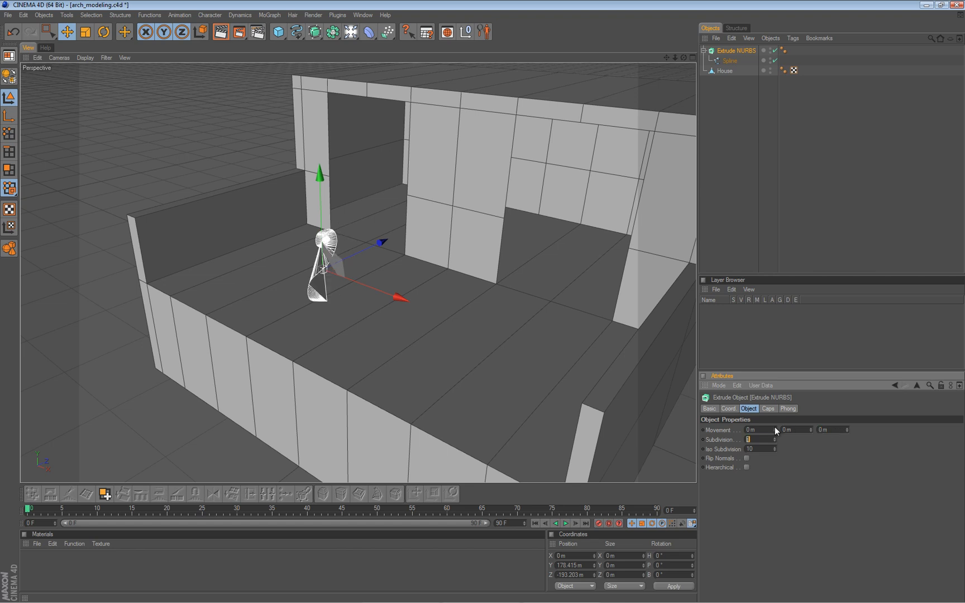
click(774, 427)
click(774, 427)
click(774, 427)
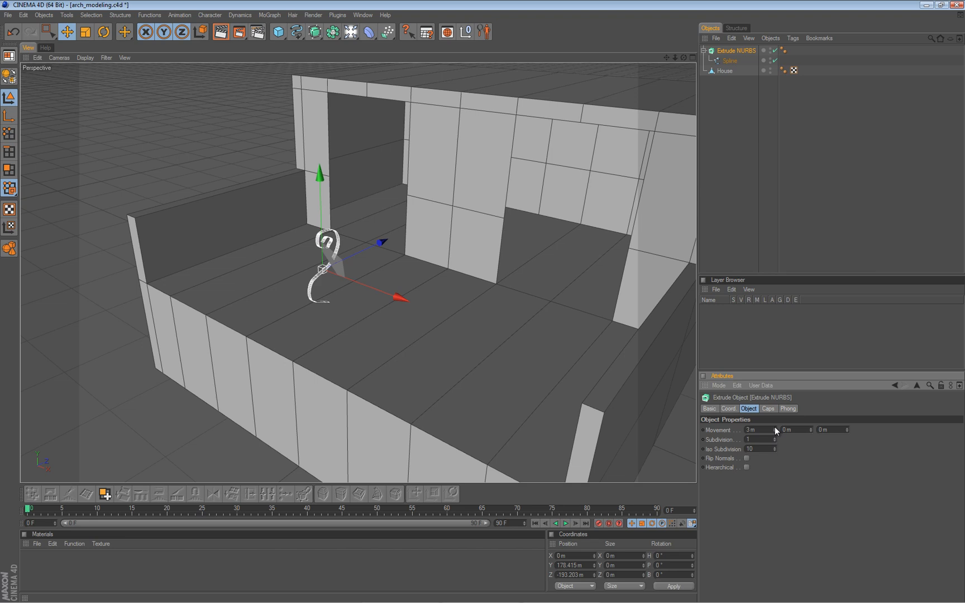
click(775, 433)
alt+drag(412, 331, 480, 303)
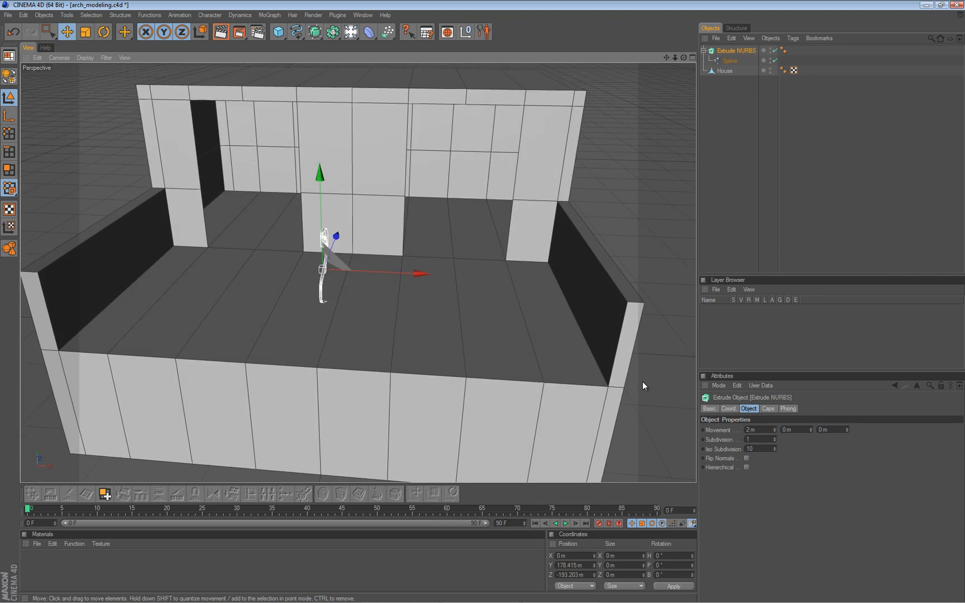
click(774, 428)
mouse_move(479, 320)
alt+mouse_down()
mouse_move(476, 304)
mouse_move(484, 306)
alt+mouse_up()
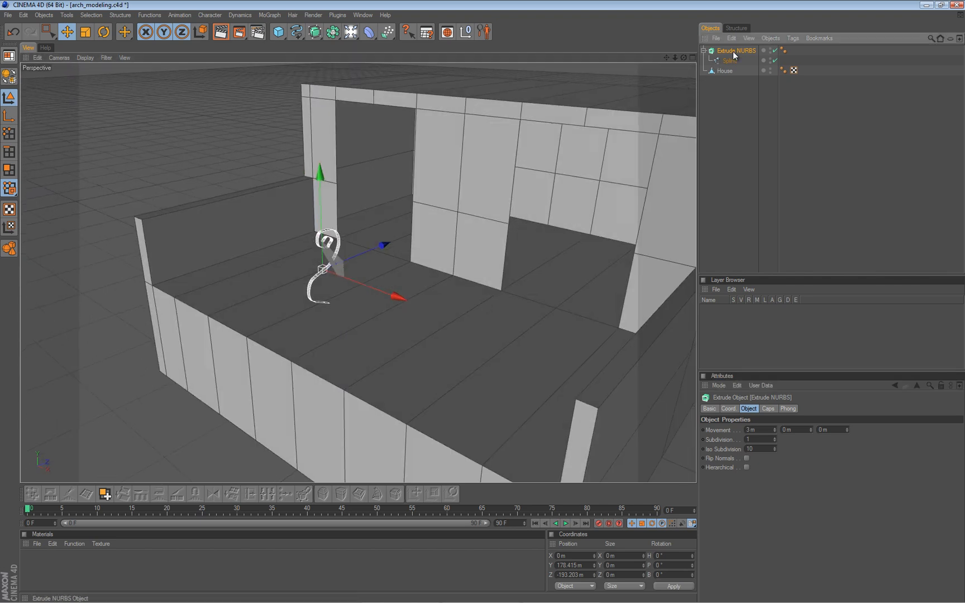
Convert the Extrude NURBS into an editable polygon object and rename it fence_piece.
key(c)
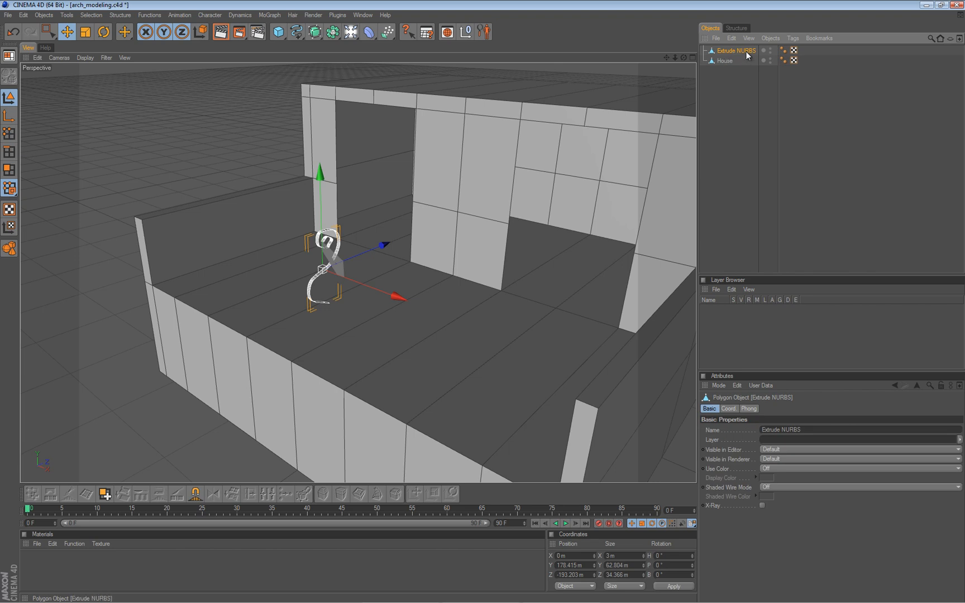
double_click(746, 51)
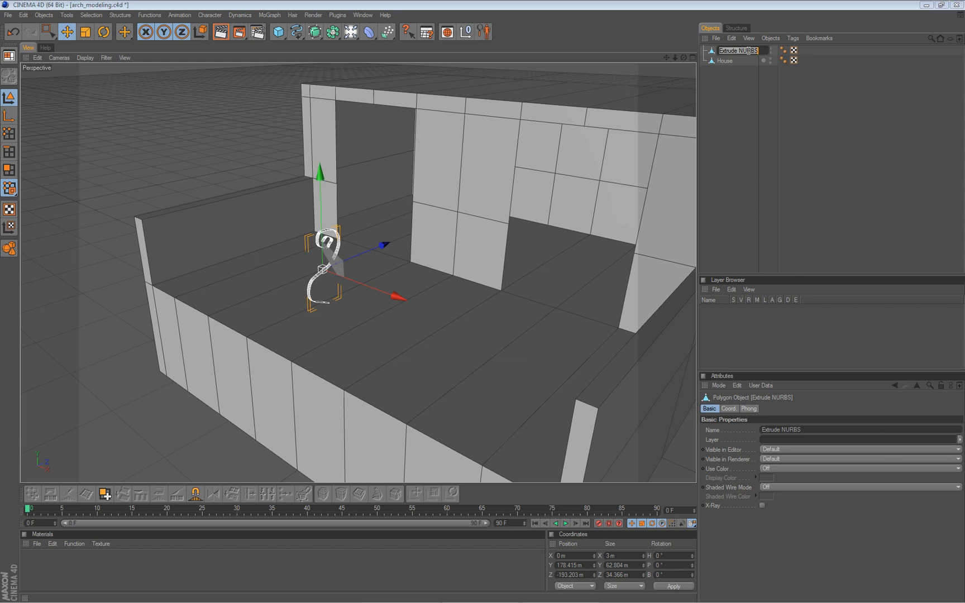
text(fence_pe)
key(BackSpace)
text(iece)
key(Return)
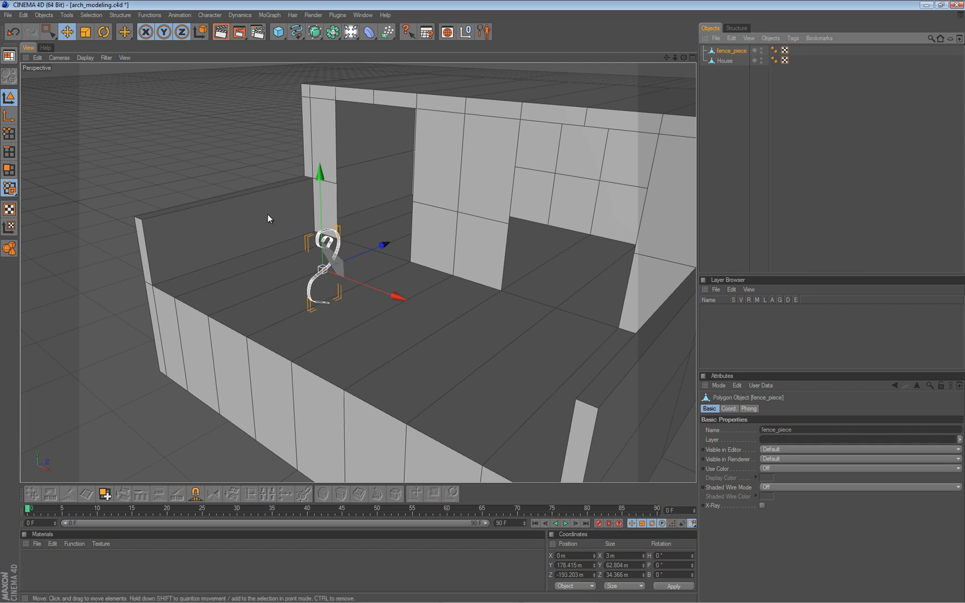
Add a MoGraph Cloner Object as the parent of fence_piece.
alt+drag(386, 319, 341, 311)
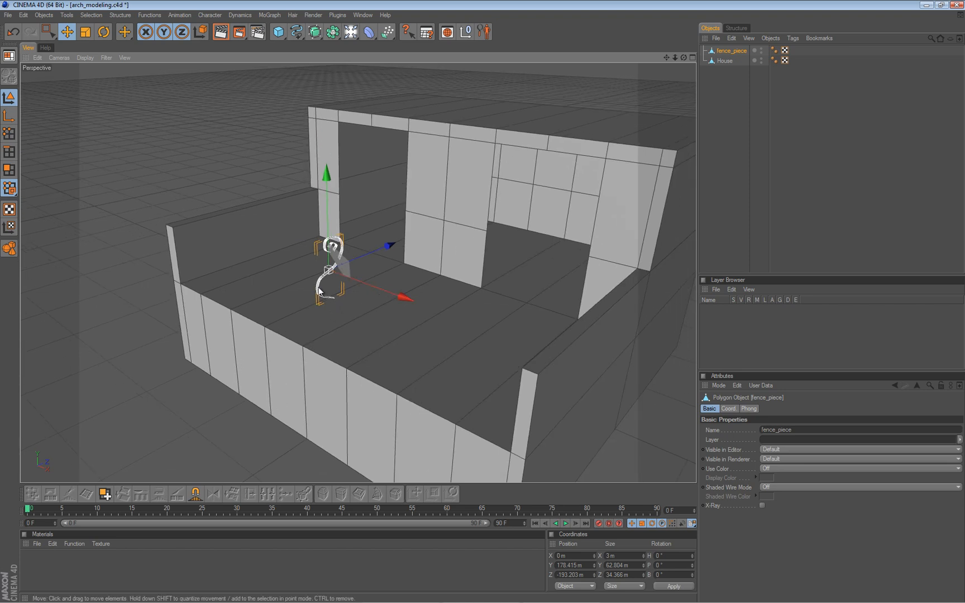
click(271, 15)
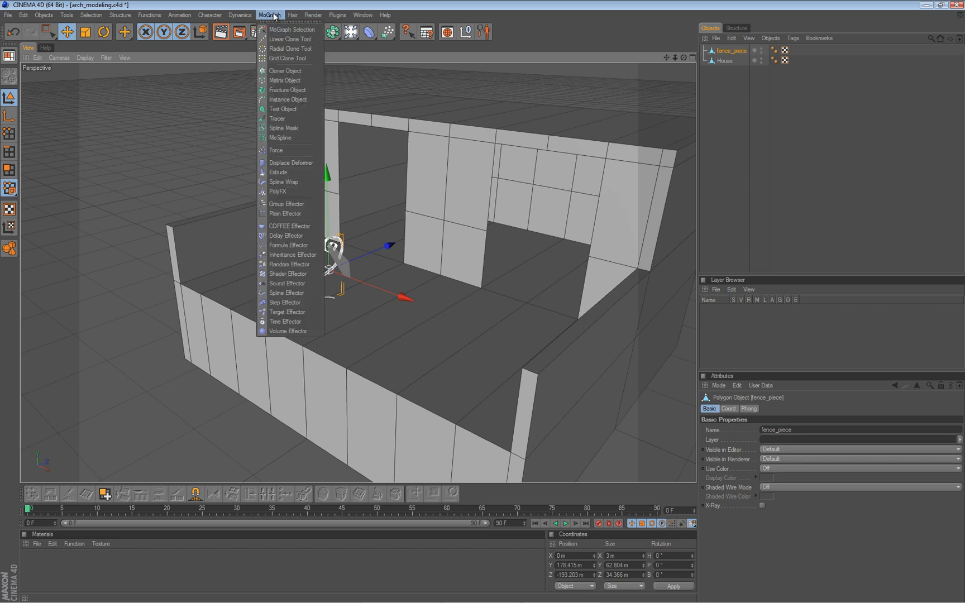
alt+click(299, 71)
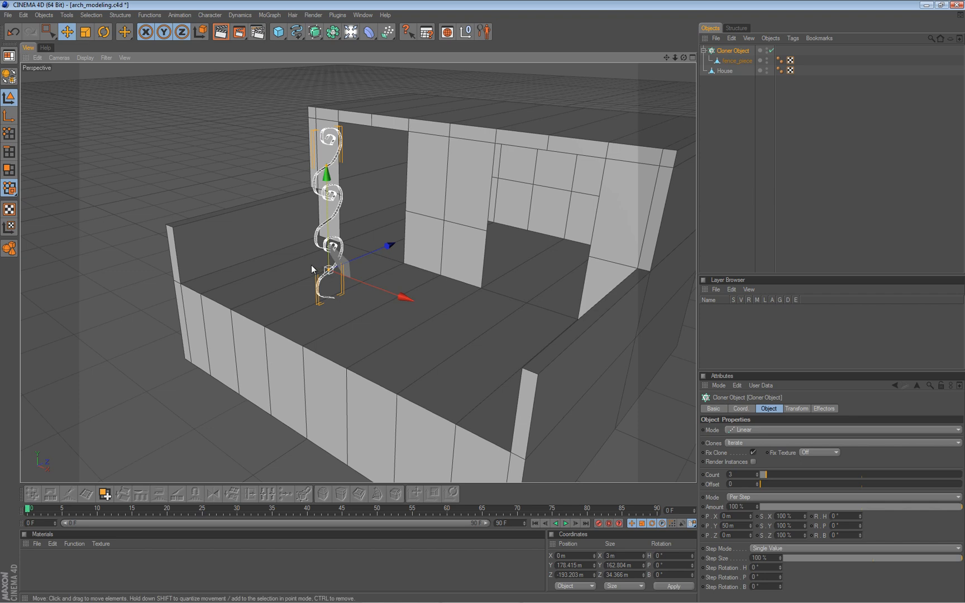
Try a count of 17 clones on the Cloner Object, and return the count to 3.
alt+drag(310, 262, 480, 301)
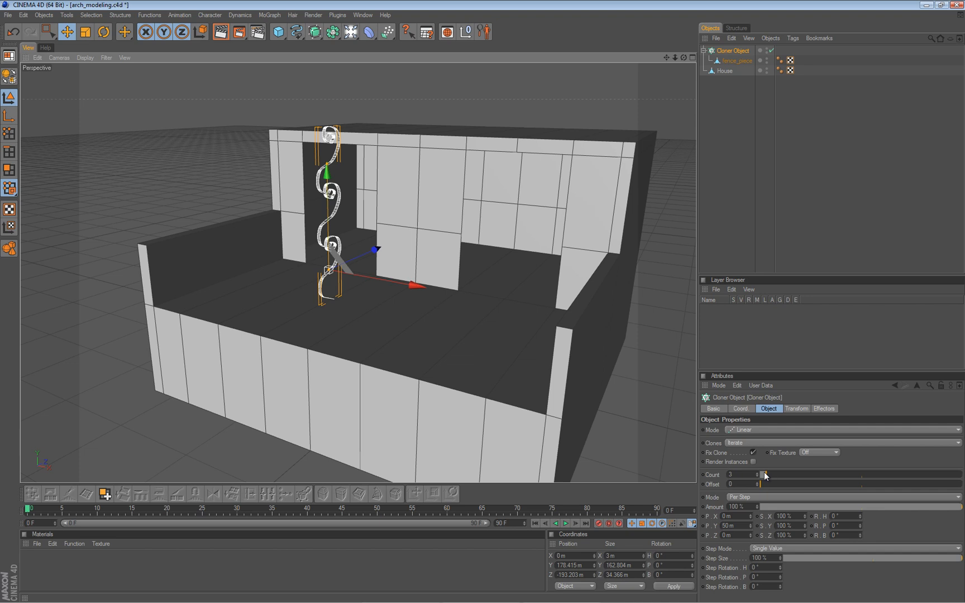
drag(766, 472, 794, 472)
scroll(377, 285, down, 8)
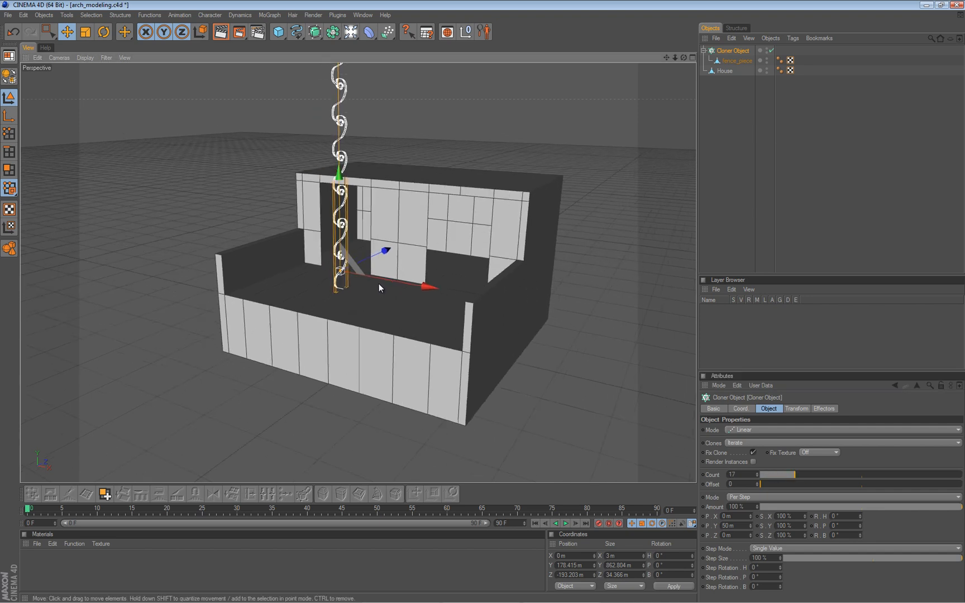
drag(792, 472, 757, 479)
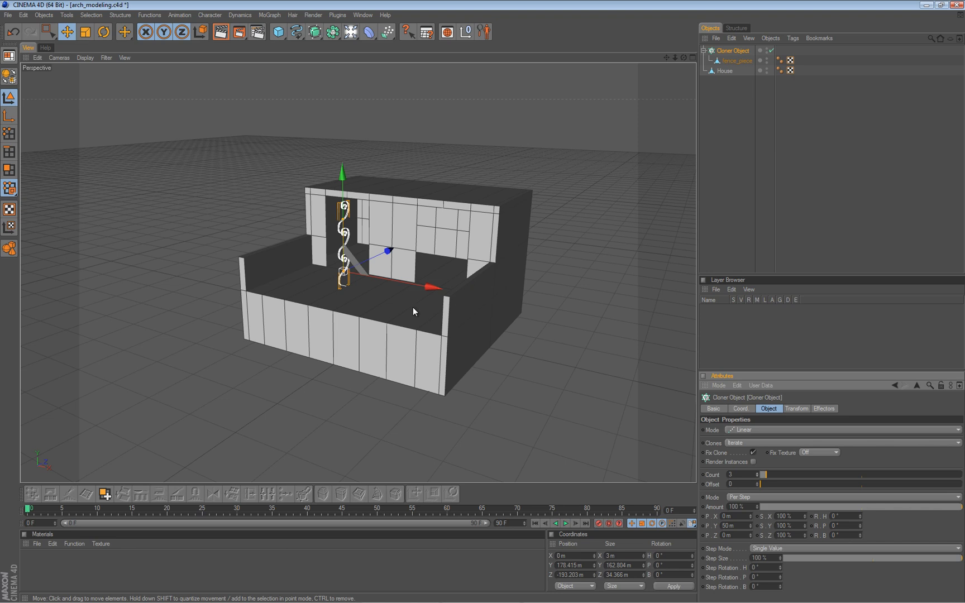
Select the House's edge path along the front of the balcony floor with Path Selection in edge mode.
scroll(413, 311, up, 6)
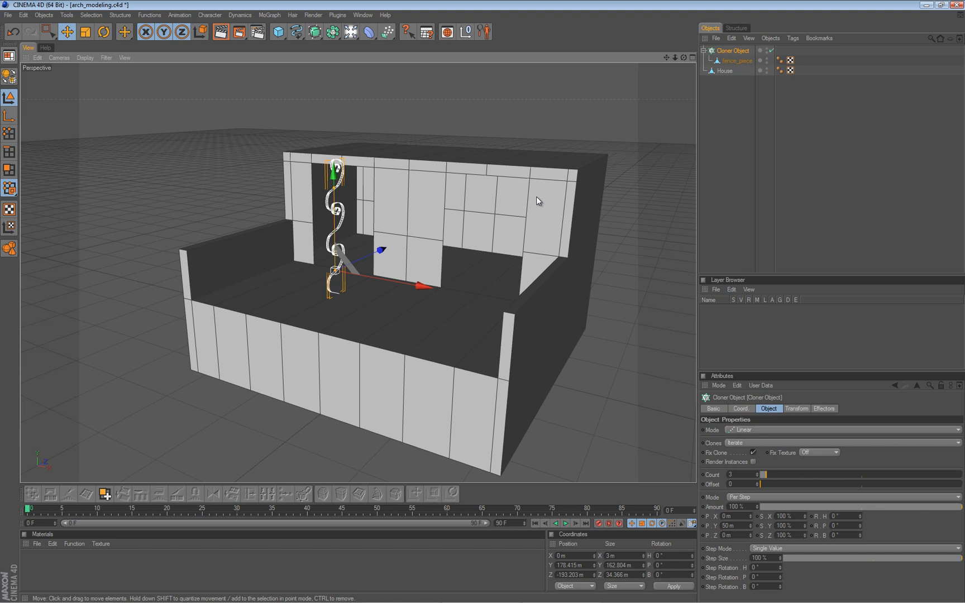
click(724, 71)
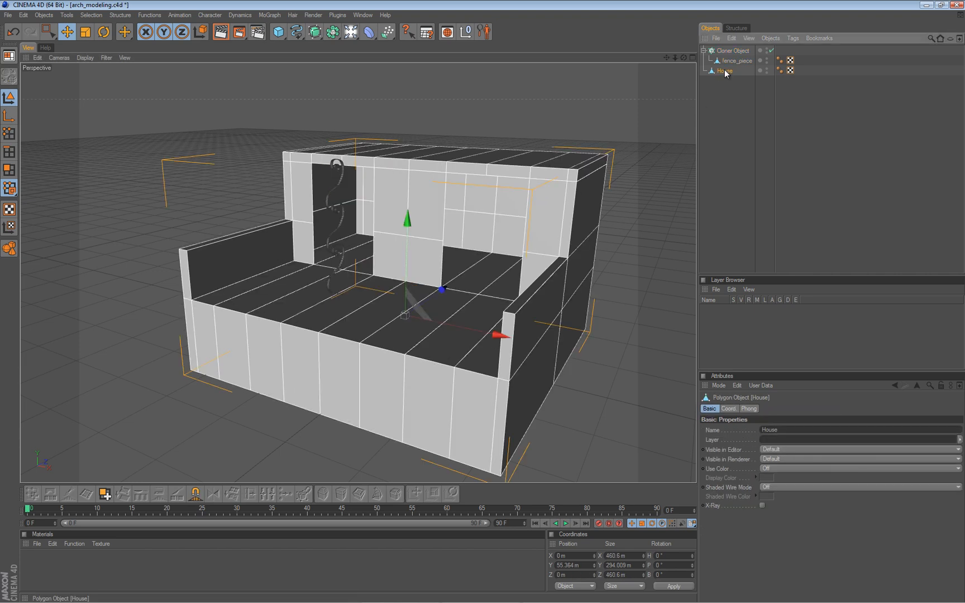
click(9, 151)
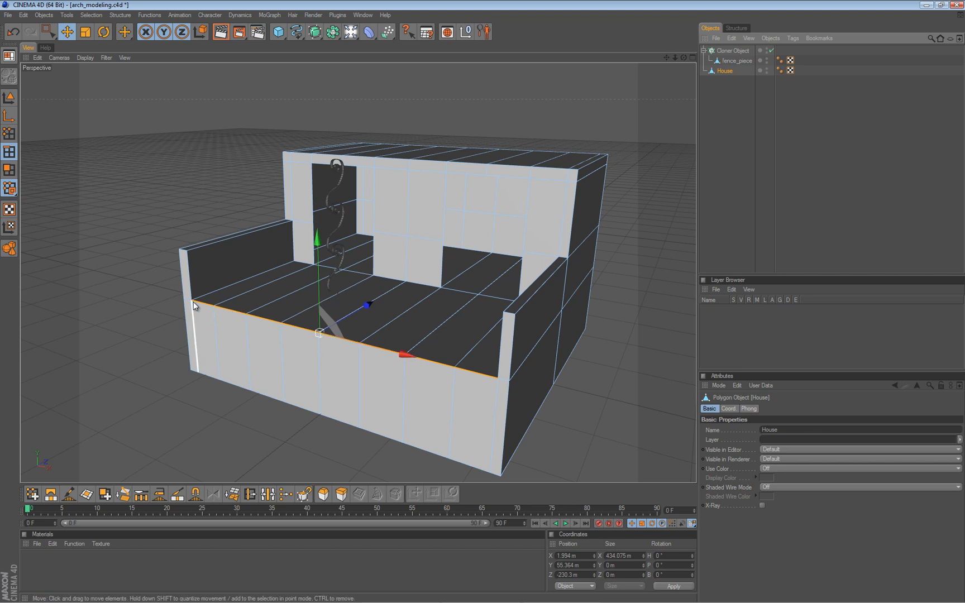
click(605, 297)
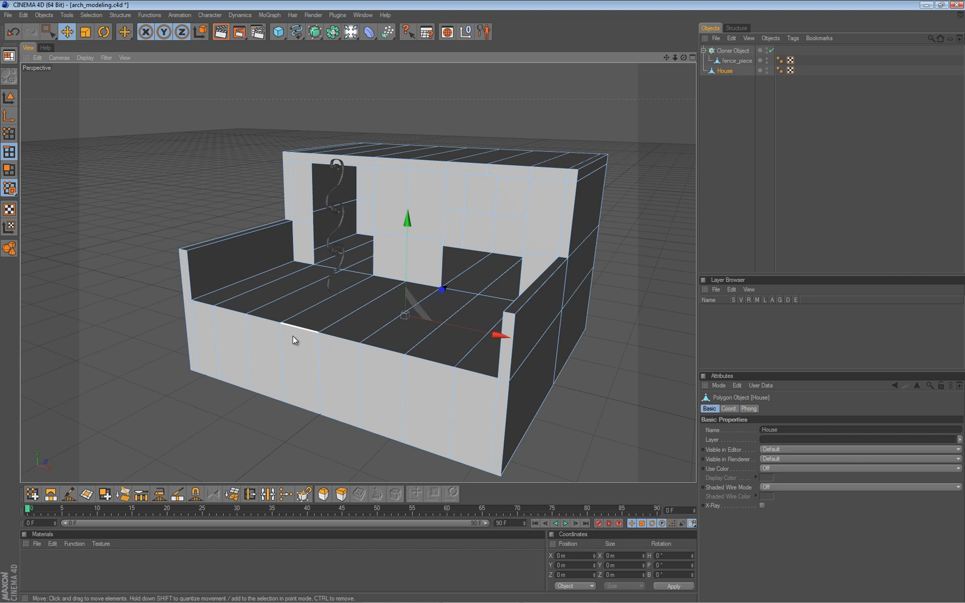
key(u)
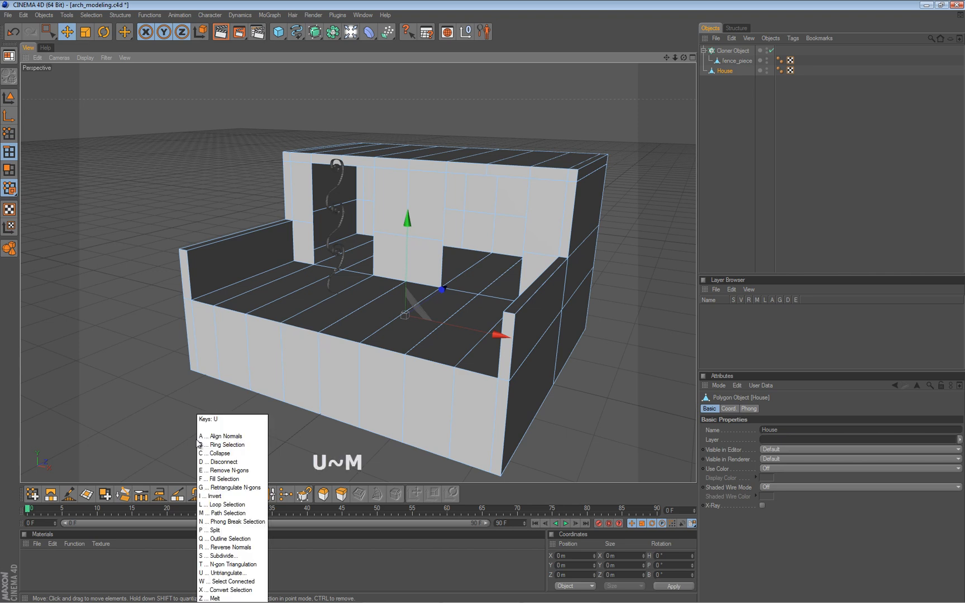
key(m)
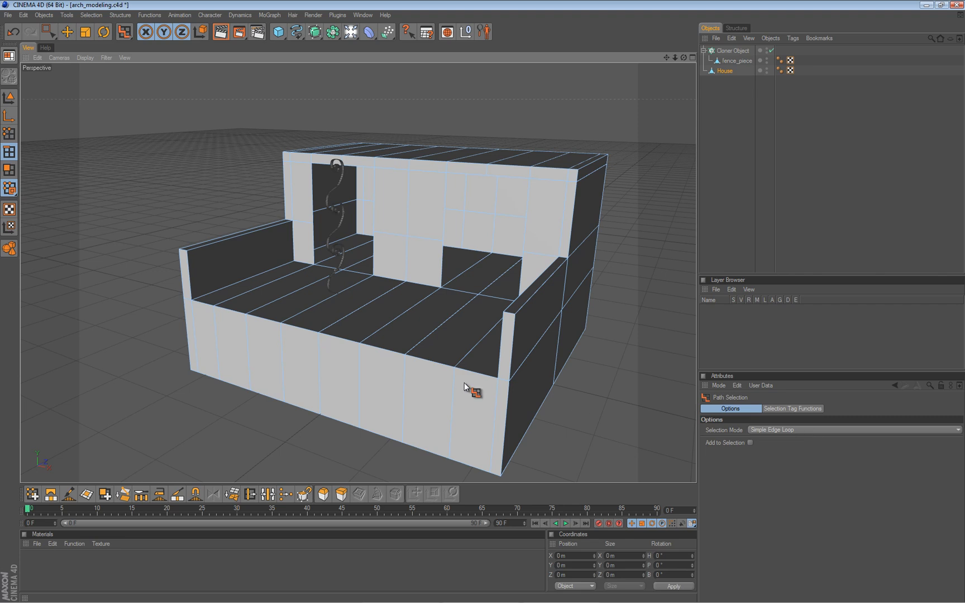
click(399, 356)
Try Loop Selection on the outline edges of the House's front balcony wall.
key(u)
key(l)
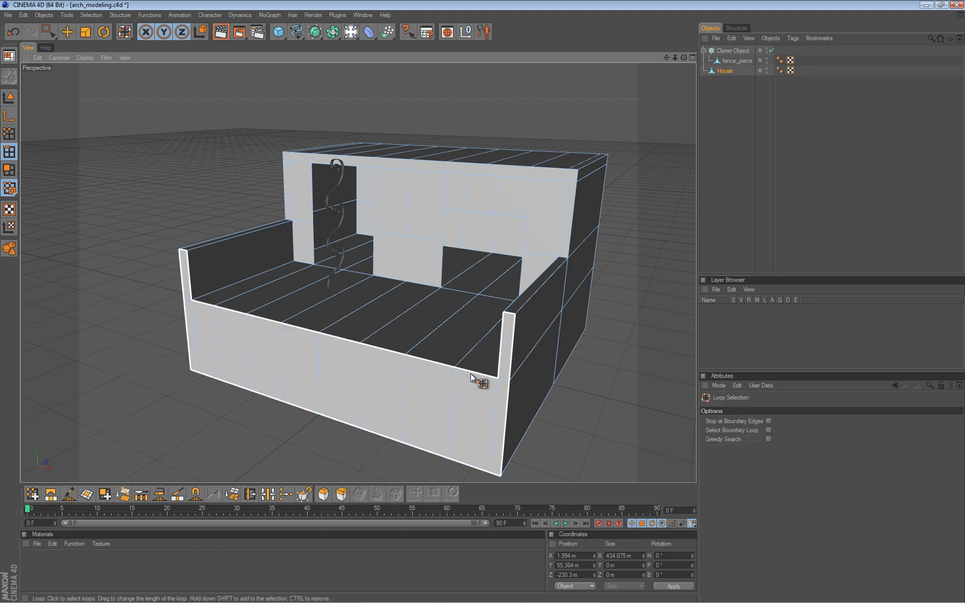
click(452, 398)
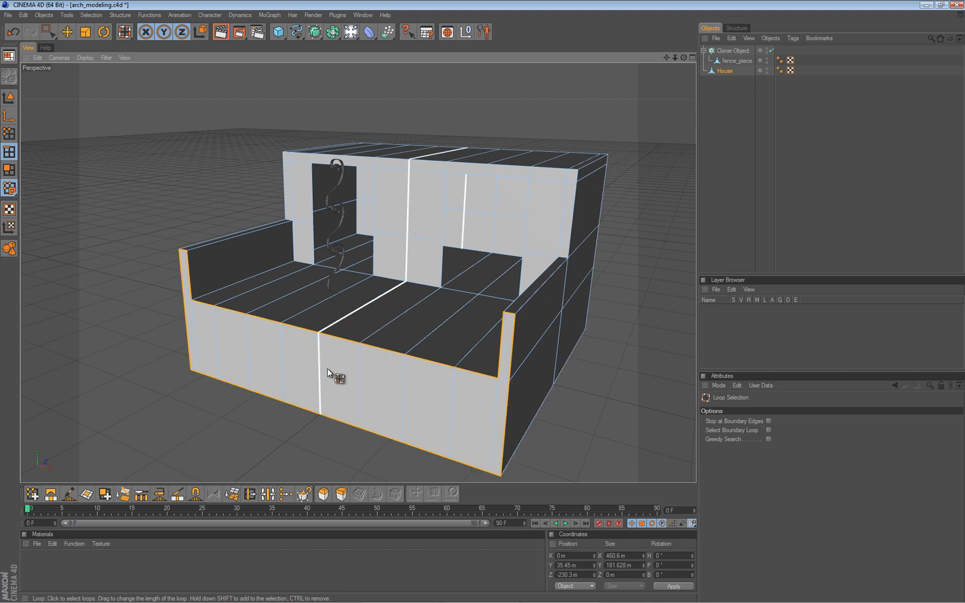
Reselect the balcony floor's front edge path with Path Selection and convert it into a spline with Edge to Spline.
key(u)
key(m)
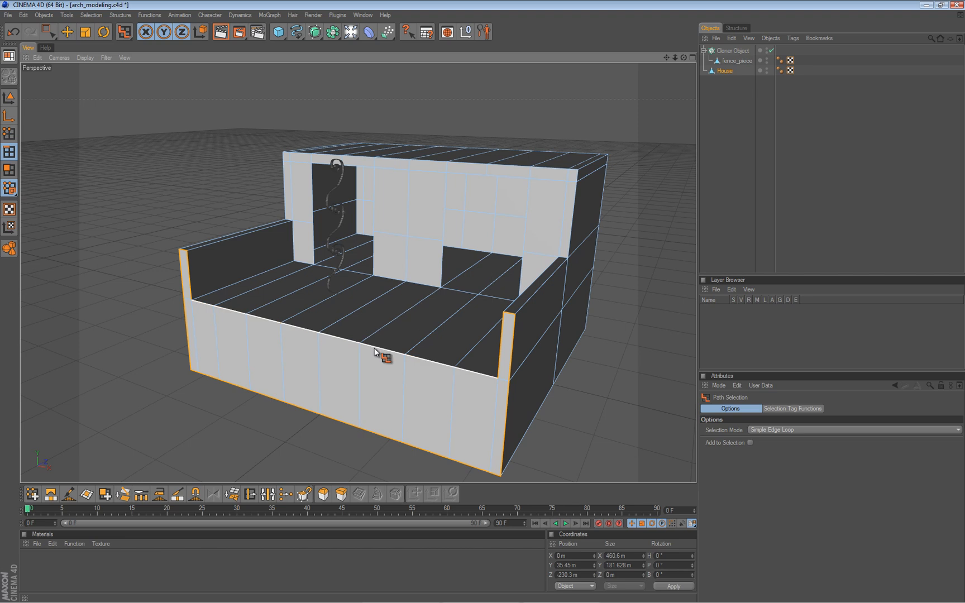
click(389, 351)
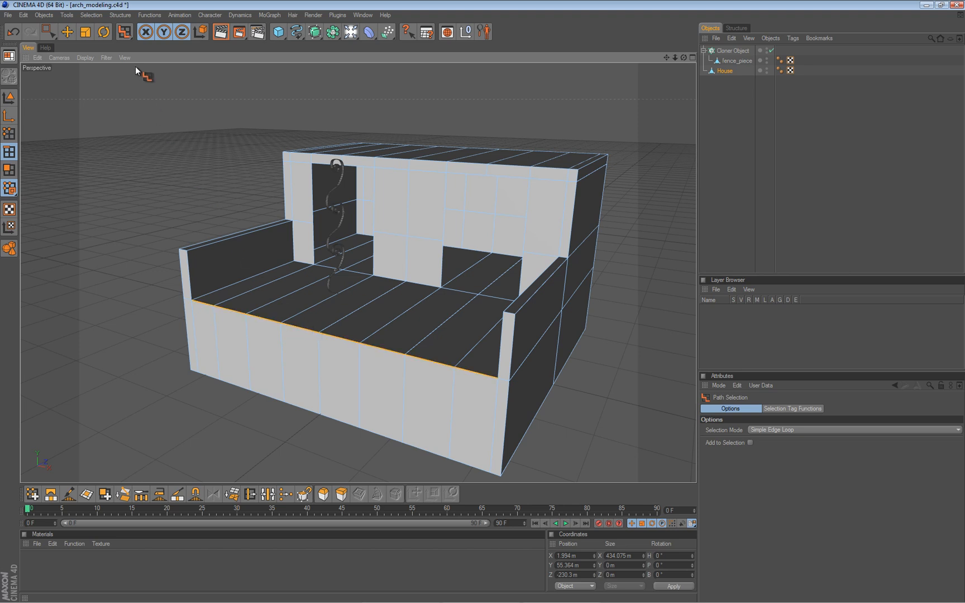
click(126, 17)
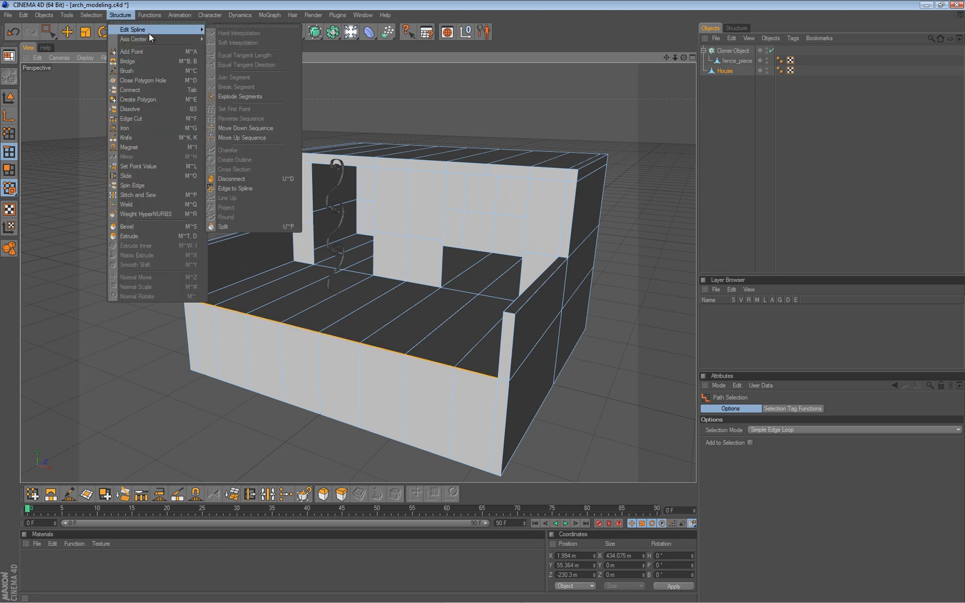
mouse_move(204, 32)
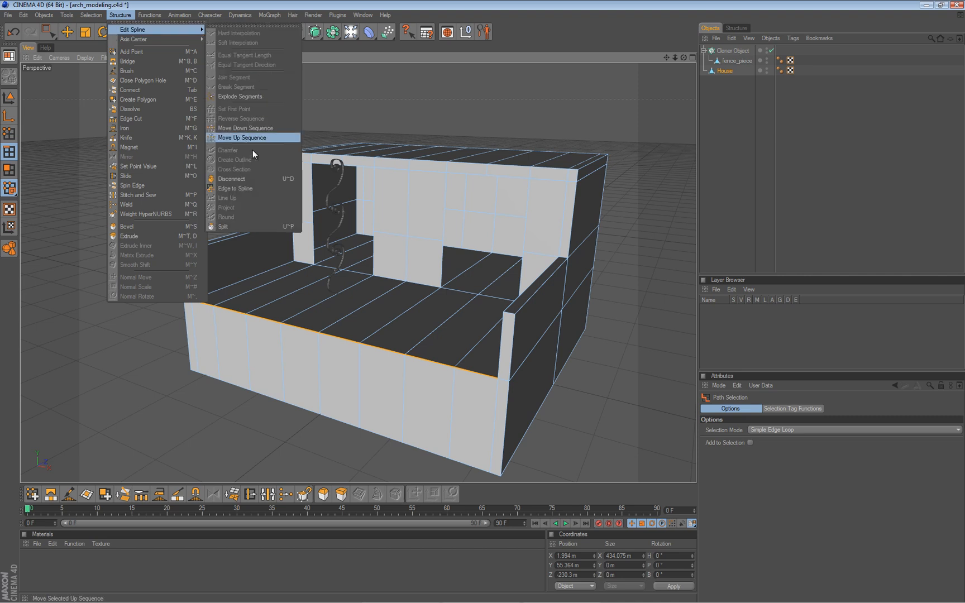
click(252, 187)
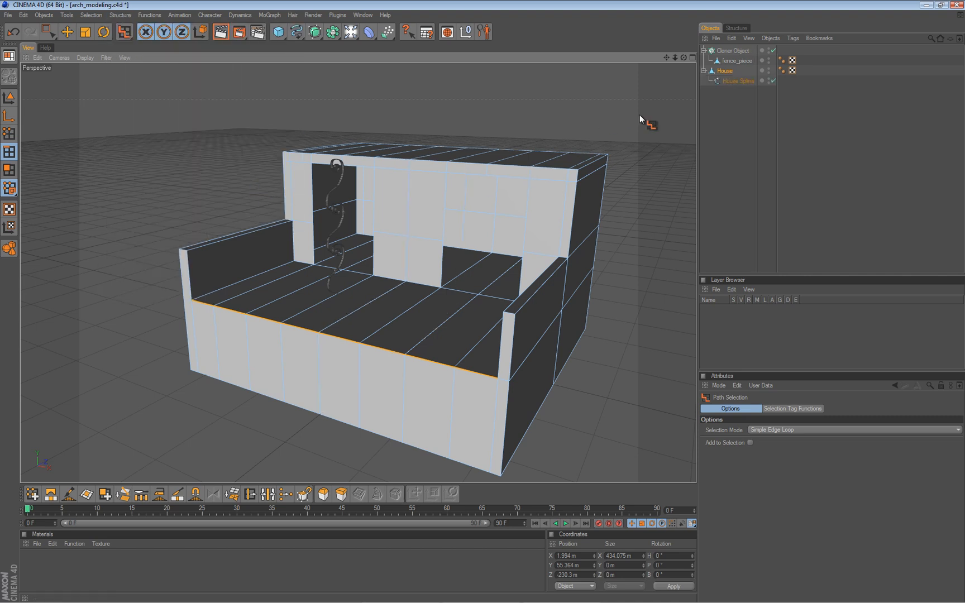
Take the extracted spline out of the House hierarchy and raise it to about 106 m in Y.
click(732, 81)
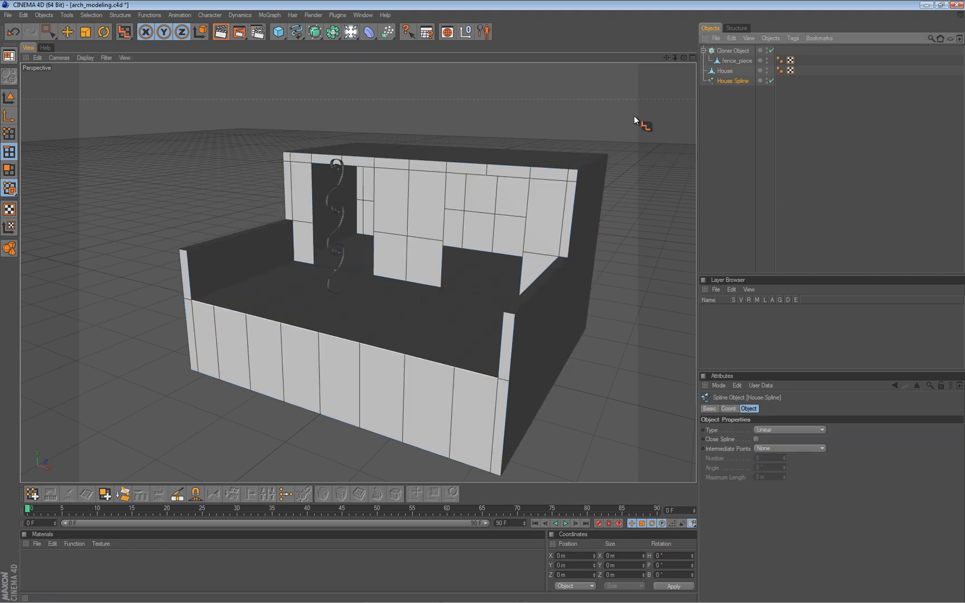
click(16, 97)
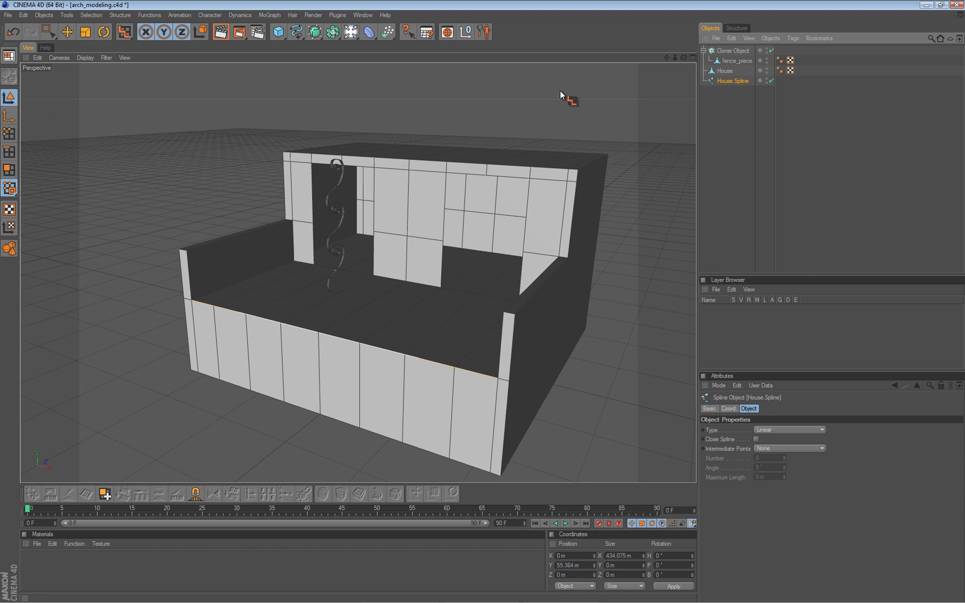
key(e)
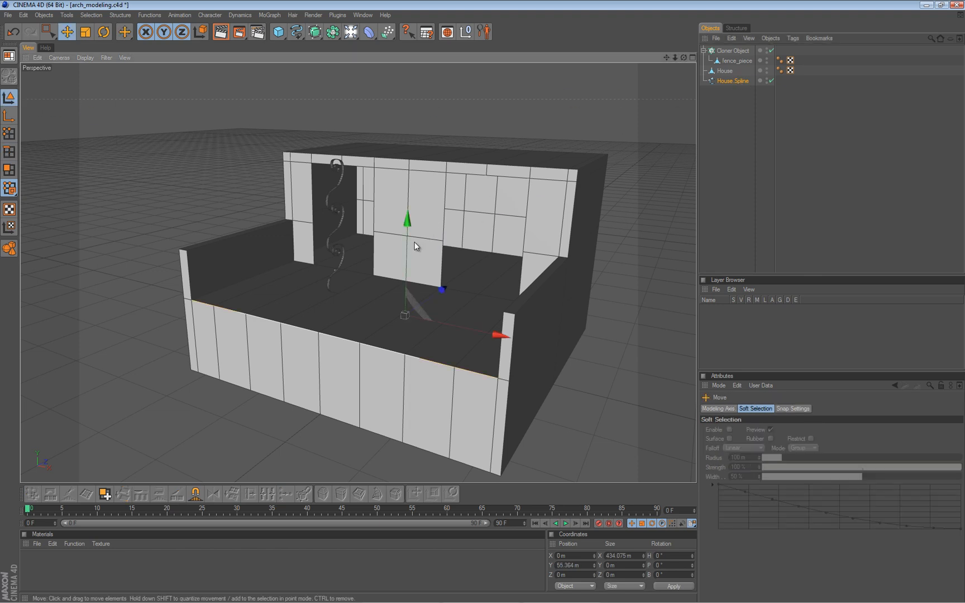
drag(412, 221, 482, 302)
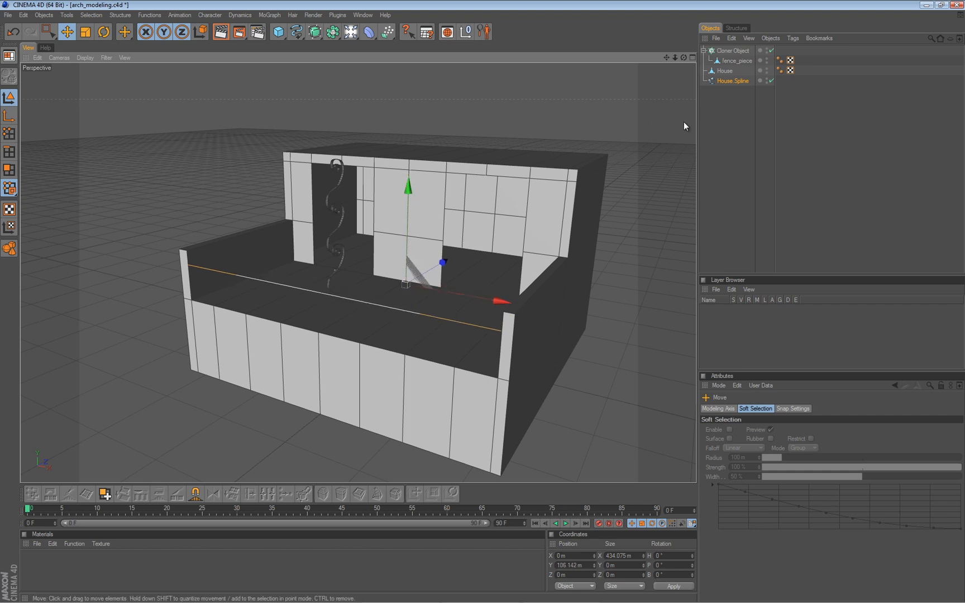
Set House.Spline's Use Color to Always with a bright green display color of RGB 89, 255, 0.
click(722, 80)
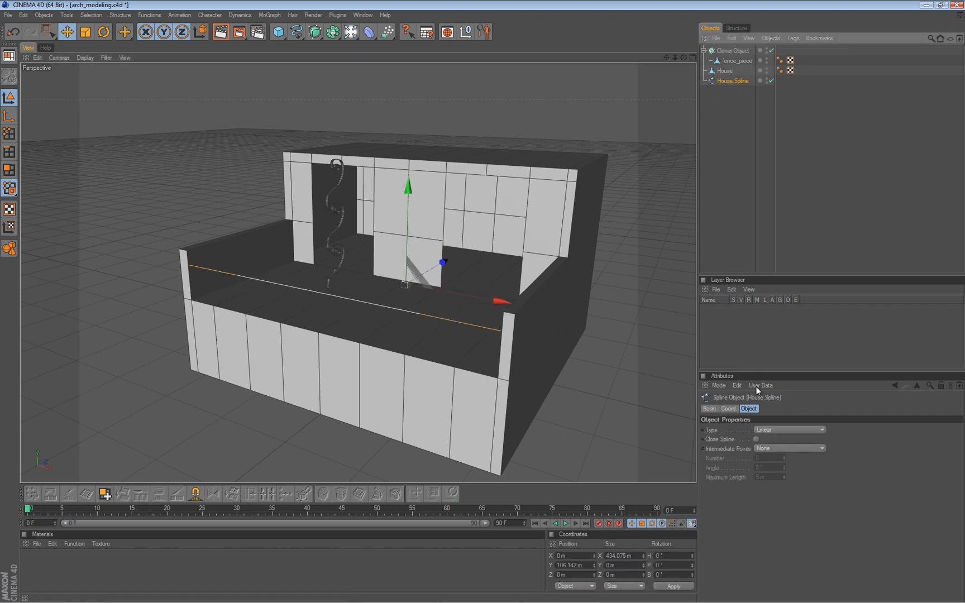
click(709, 409)
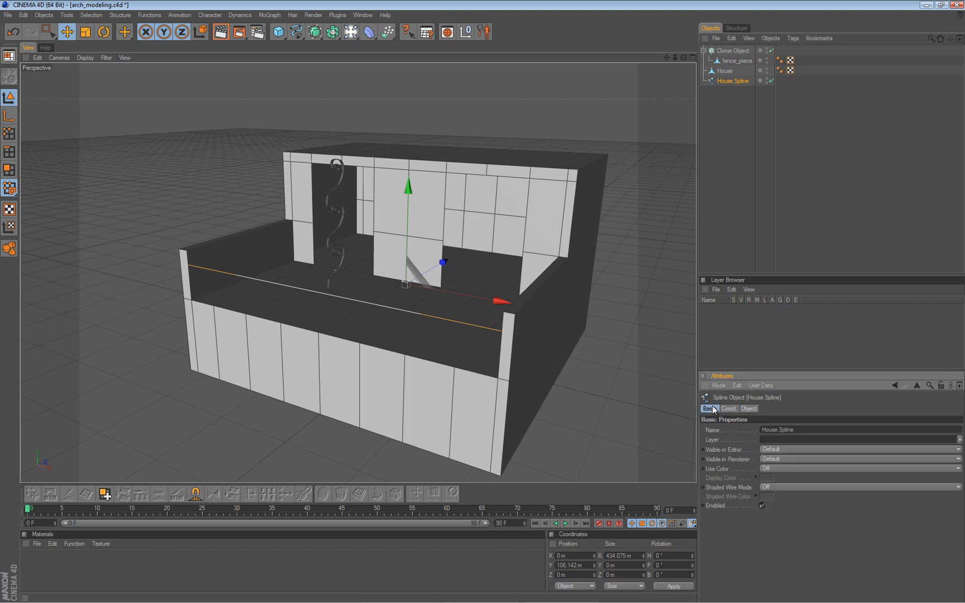
click(769, 469)
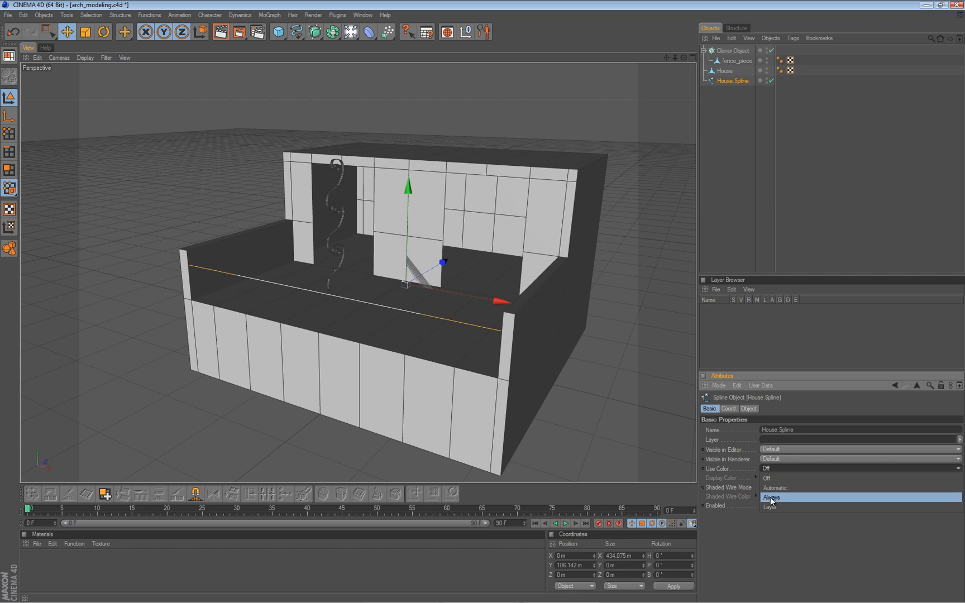
click(769, 499)
click(769, 480)
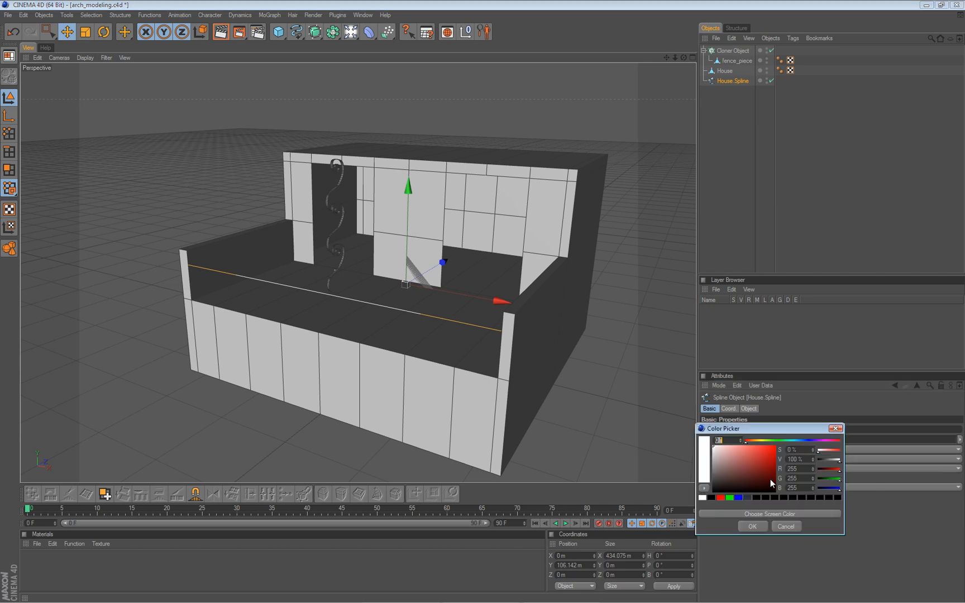
mouse_move(769, 440)
mouse_down()
mouse_move(757, 439)
mouse_move(771, 440)
mouse_up()
click(768, 449)
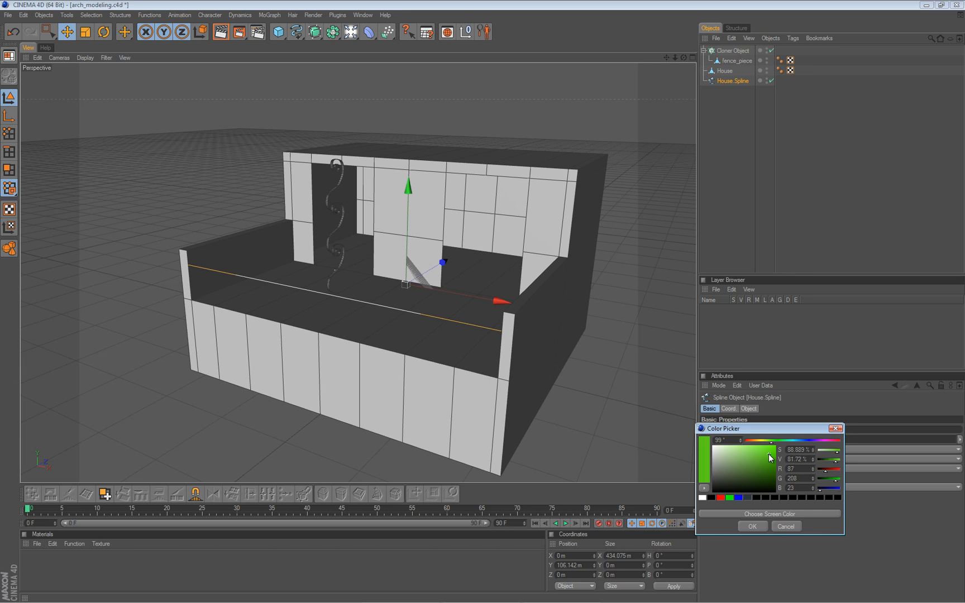
click(760, 526)
click(724, 159)
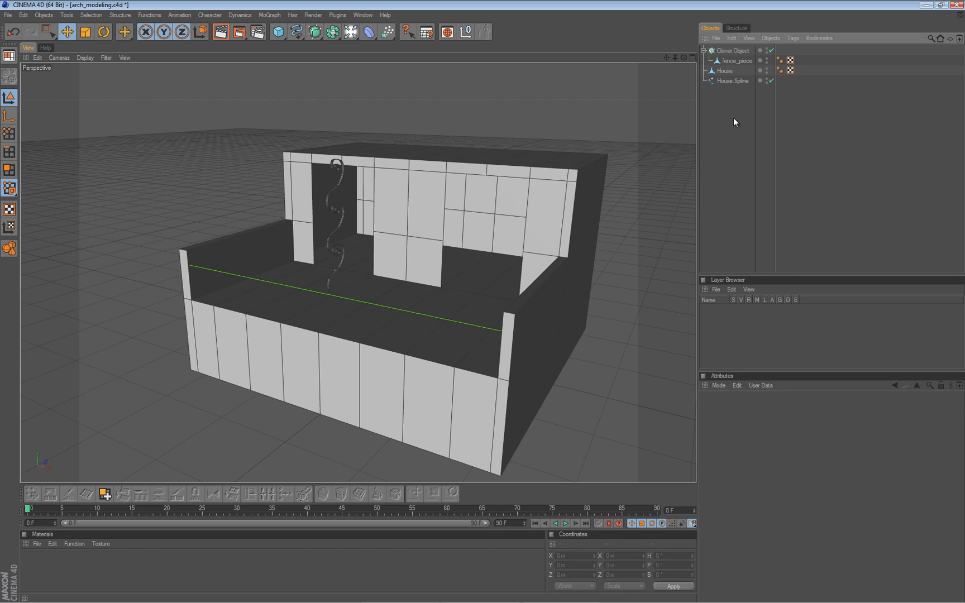
Set the Cloner Object's mode to Object and assign House.Spline as the object to clone along.
alt+right_drag(368, 152, 366, 154)
alt+drag(482, 302, 483, 303)
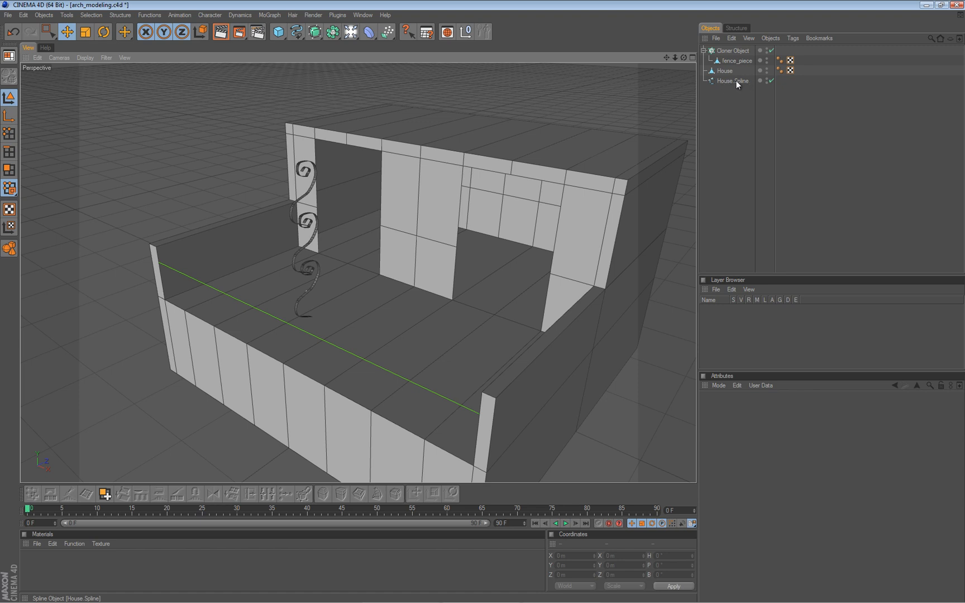
click(735, 50)
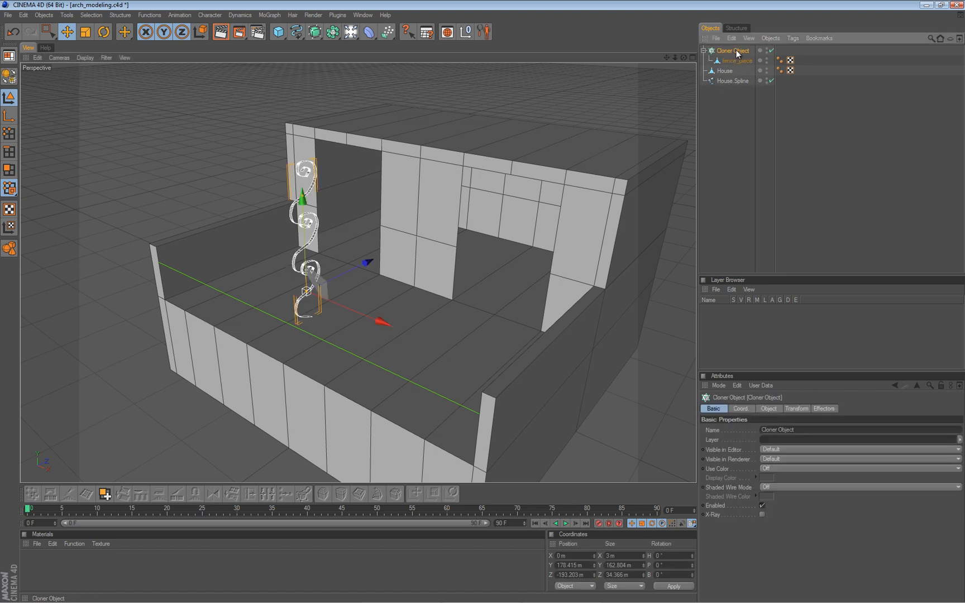
click(768, 409)
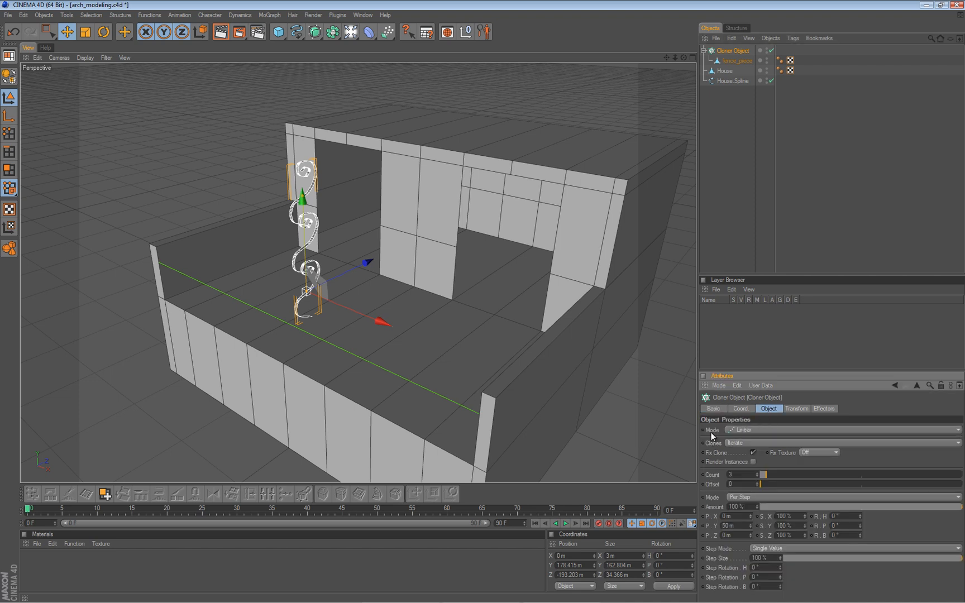
click(760, 430)
click(761, 440)
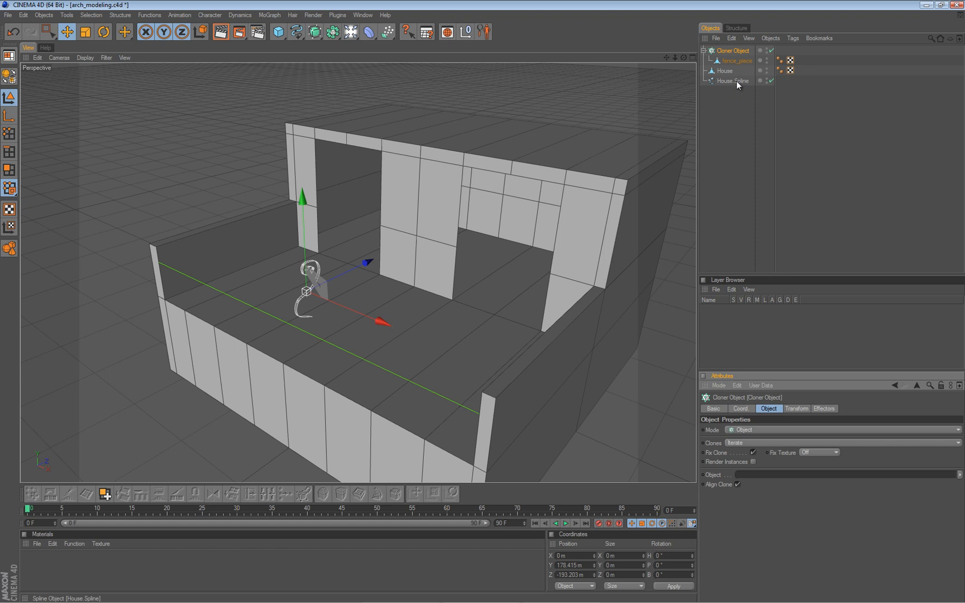
drag(736, 81, 769, 473)
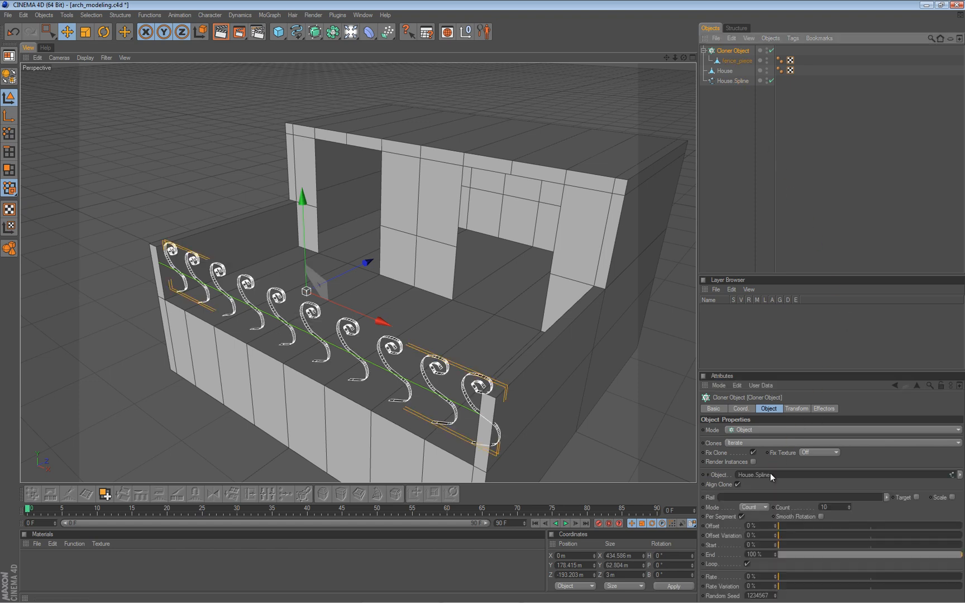
Set the Cloner Object's transform rotation H to -90° so the fence pieces line up with the balcony edge.
alt+drag(611, 320, 485, 307)
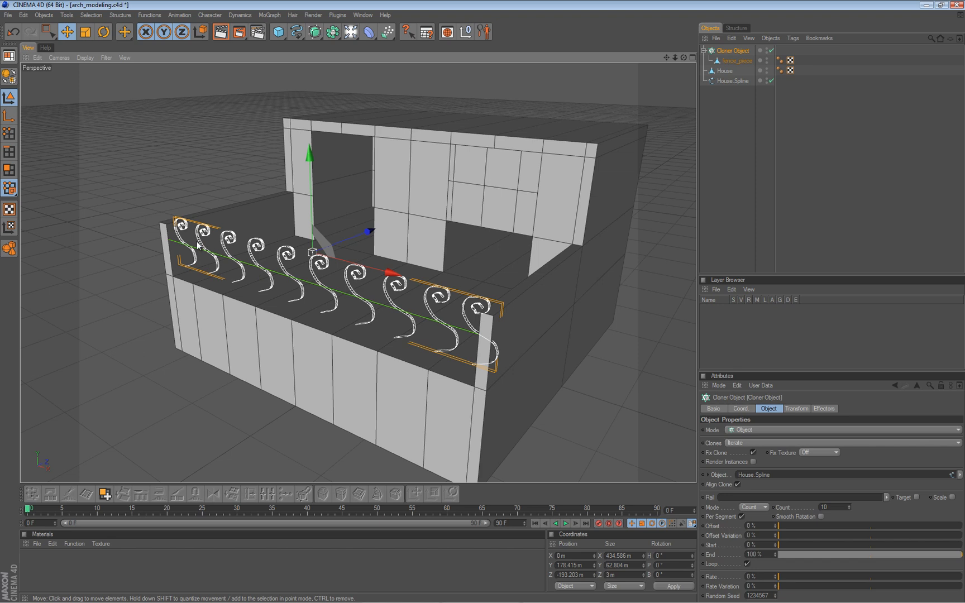
click(798, 409)
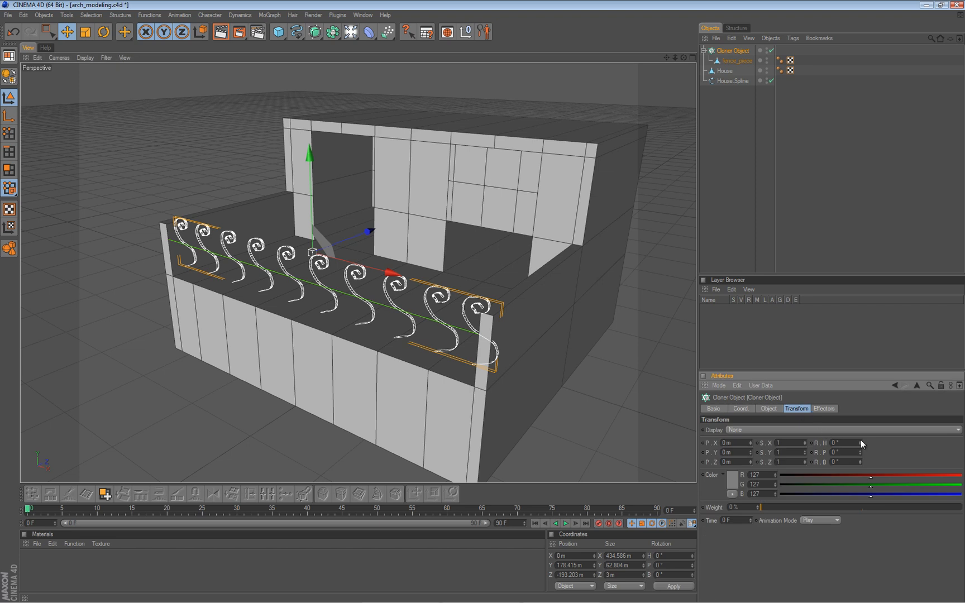
drag(860, 443, 860, 444)
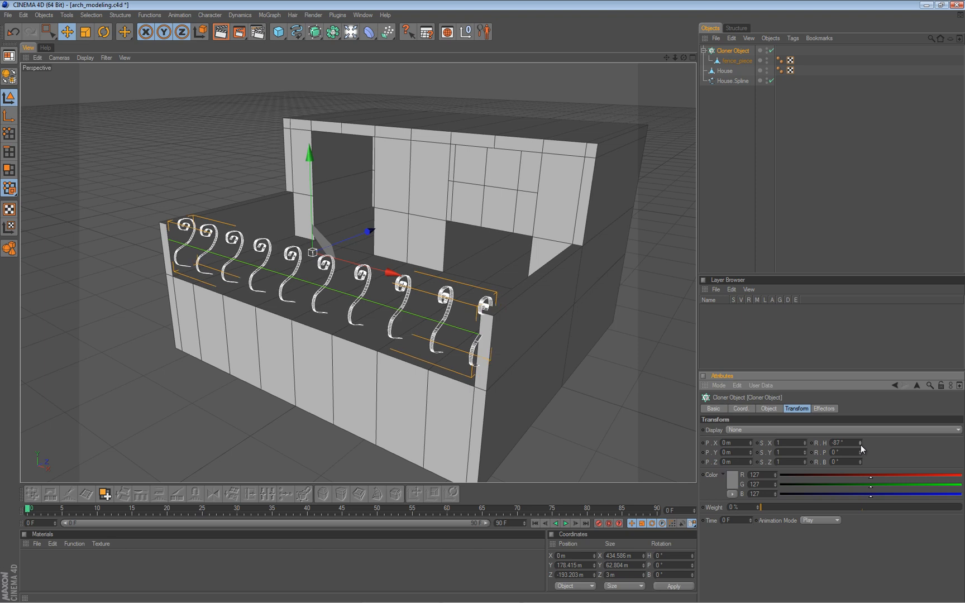
click(860, 444)
click(860, 444)
click(859, 445)
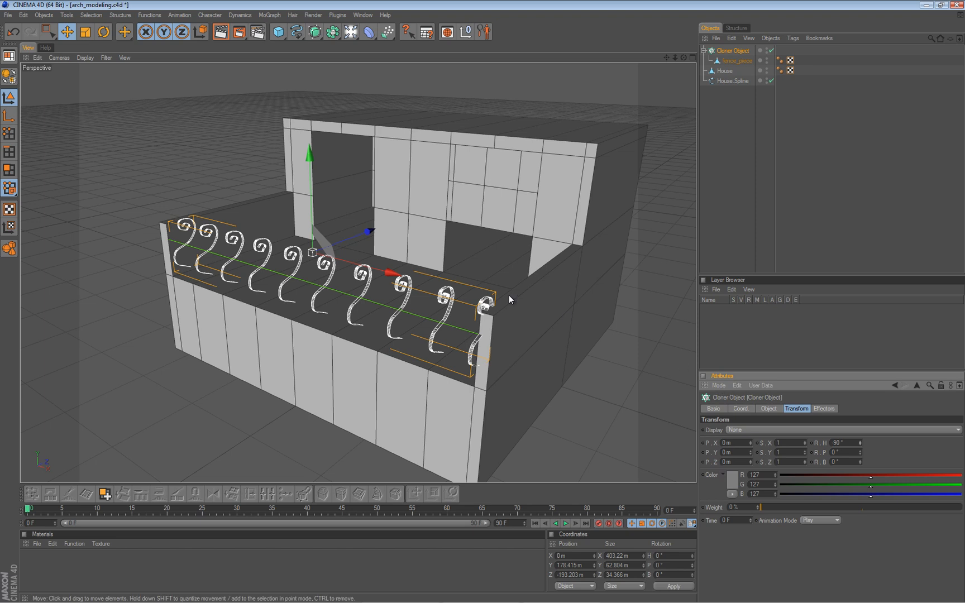
Distribute the Cloner Object's fence pieces along the spline in Even mode with a count of 25.
alt+drag(306, 276, 482, 302)
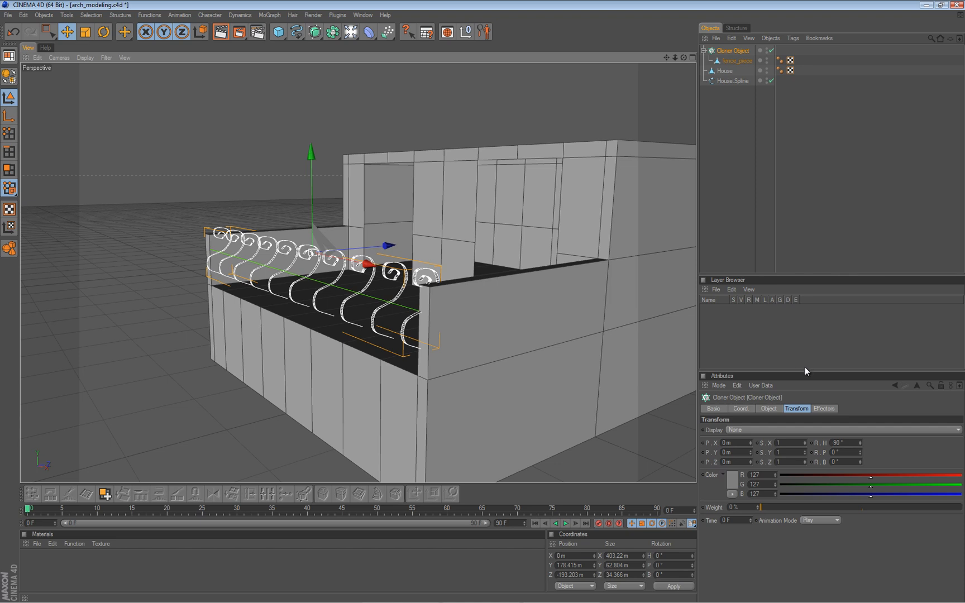
click(768, 408)
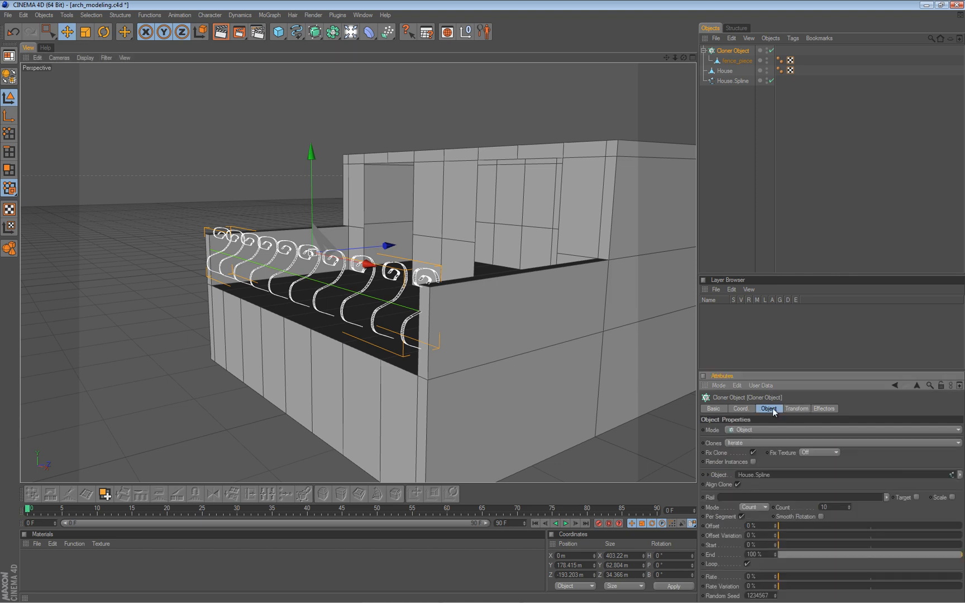
mouse_move(347, 325)
alt+mouse_down()
mouse_move(281, 302)
mouse_move(493, 303)
mouse_move(357, 307)
alt+mouse_up()
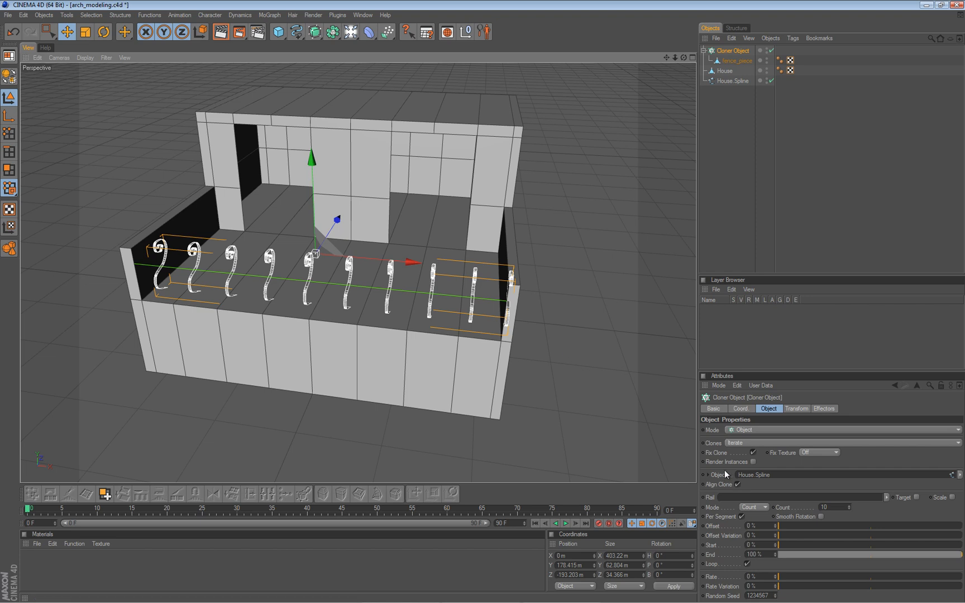
click(757, 508)
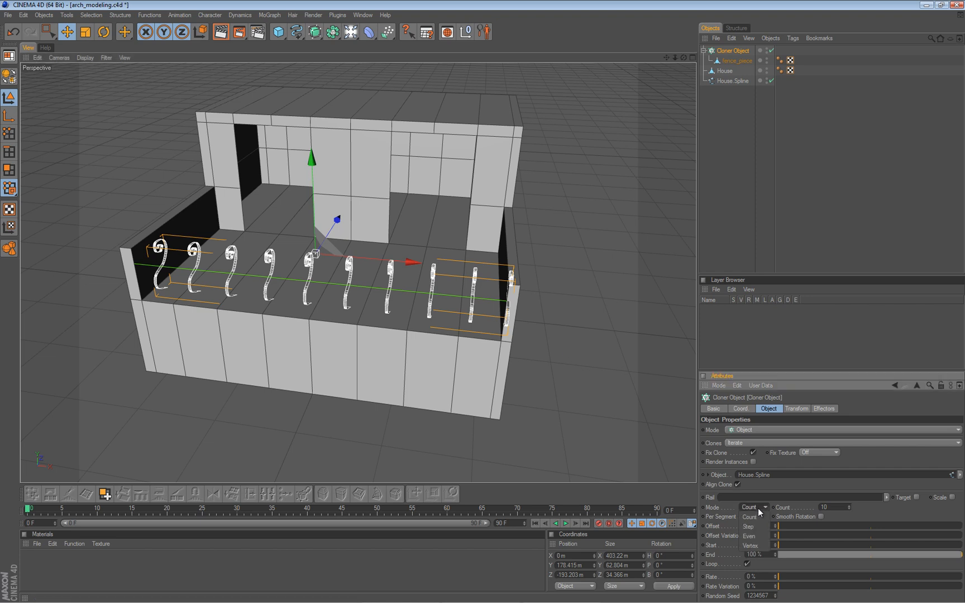
click(762, 534)
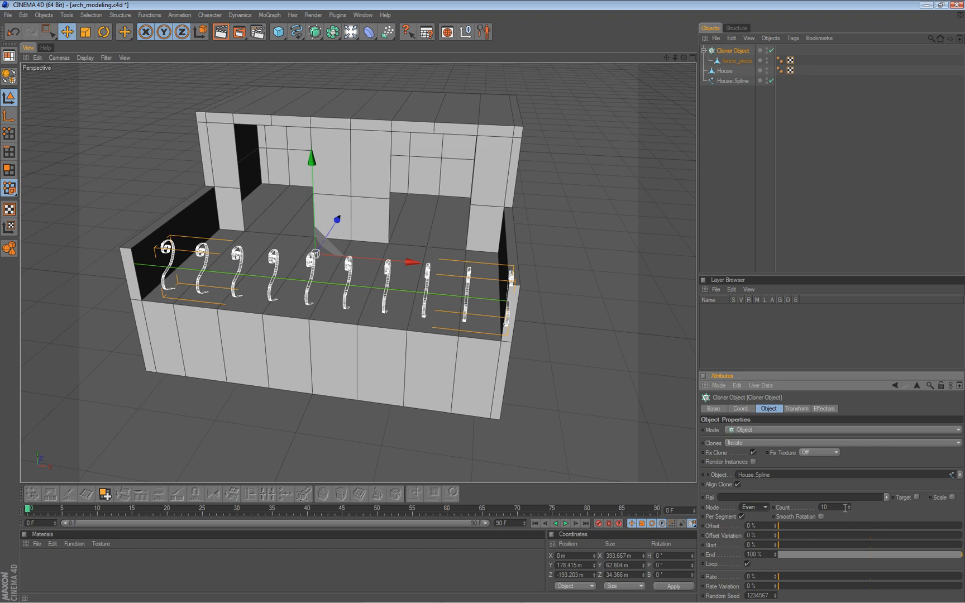
drag(849, 505, 849, 504)
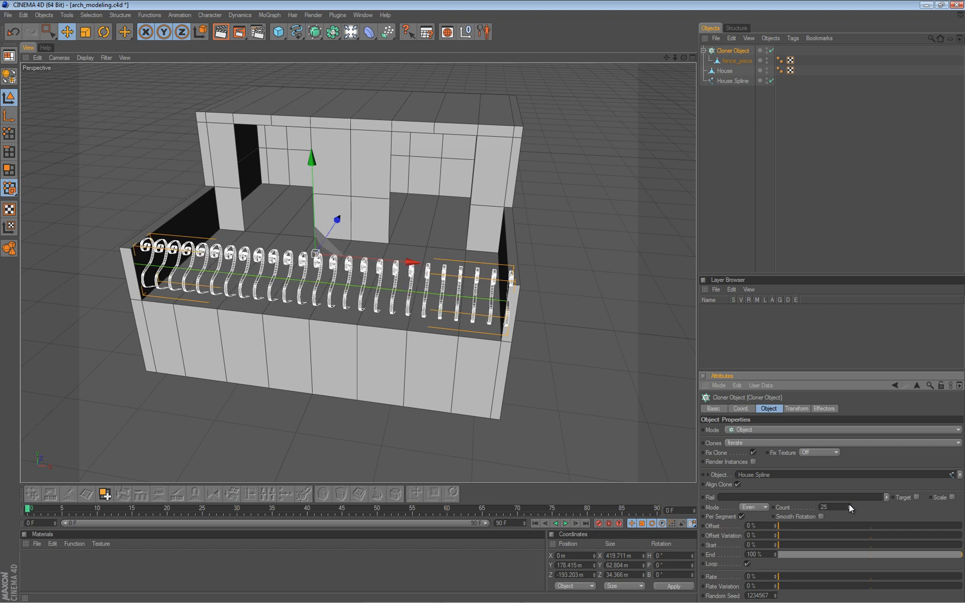
alt+drag(504, 307, 383, 298)
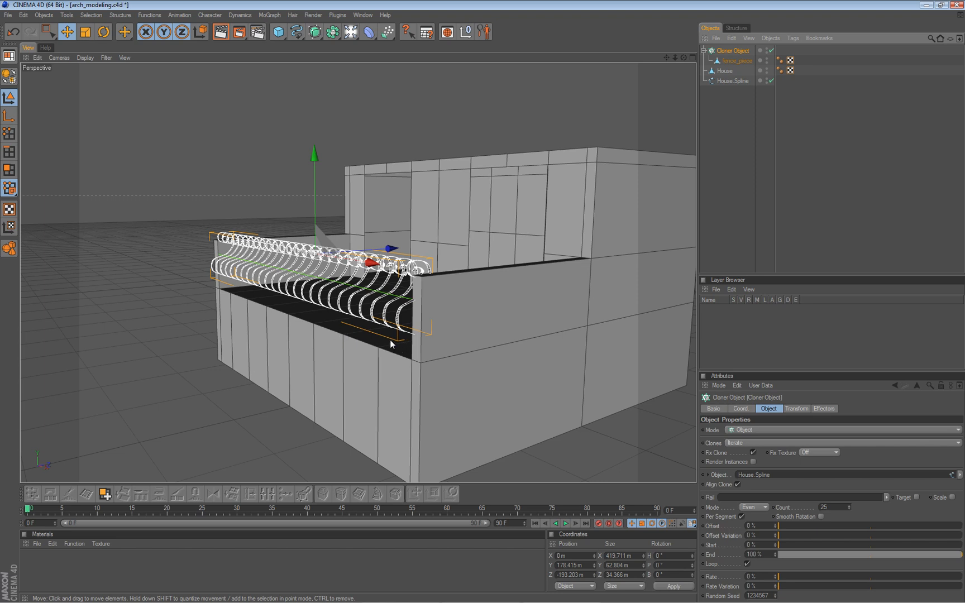
Lower House.Spline to about 91 m in Y so the cloned fence sits lower on the balcony.
click(733, 82)
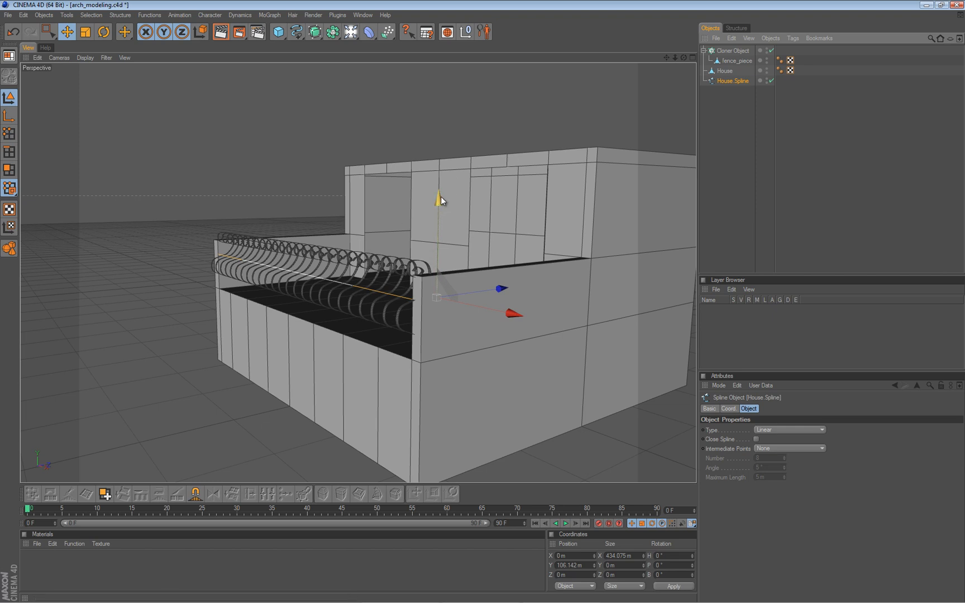
drag(440, 198, 385, 239)
alt+drag(484, 302, 484, 302)
alt+right_drag(484, 301, 484, 302)
alt+drag(485, 302, 405, 287)
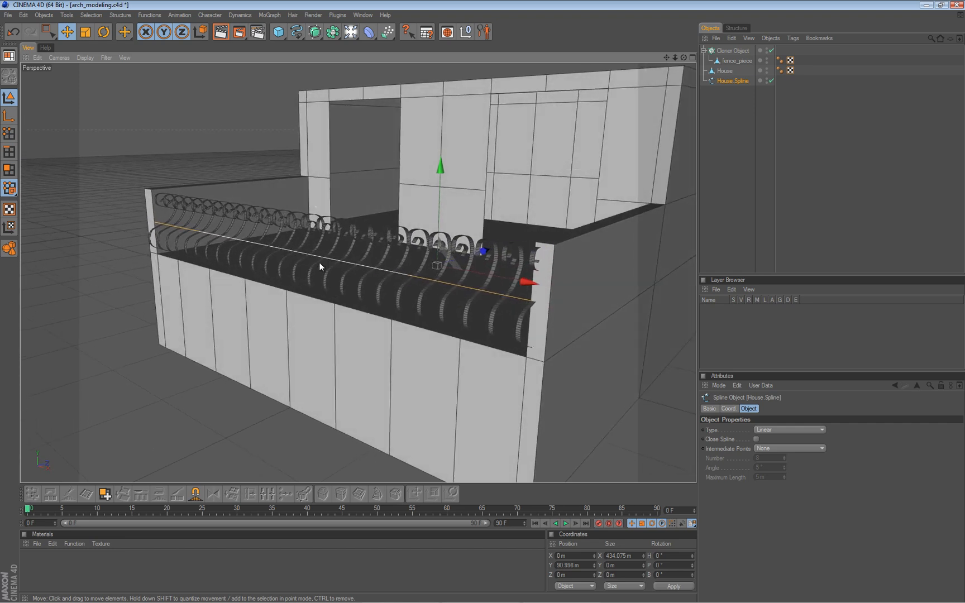
mouse_move(479, 293)
mouse_down()
mouse_move(525, 288)
mouse_move(466, 299)
mouse_move(493, 306)
mouse_move(483, 301)
mouse_up()
key(ctrl+z)
Shift House.Spline along X to about -11 m to adjust the fence's position between the balcony walls.
alt+drag(470, 262, 483, 302)
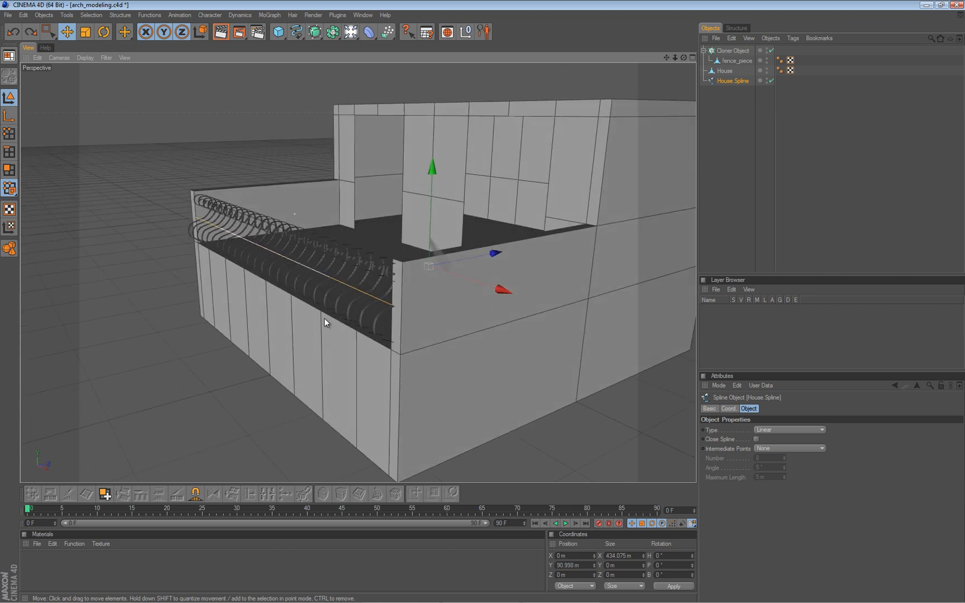
alt+drag(255, 270, 353, 261)
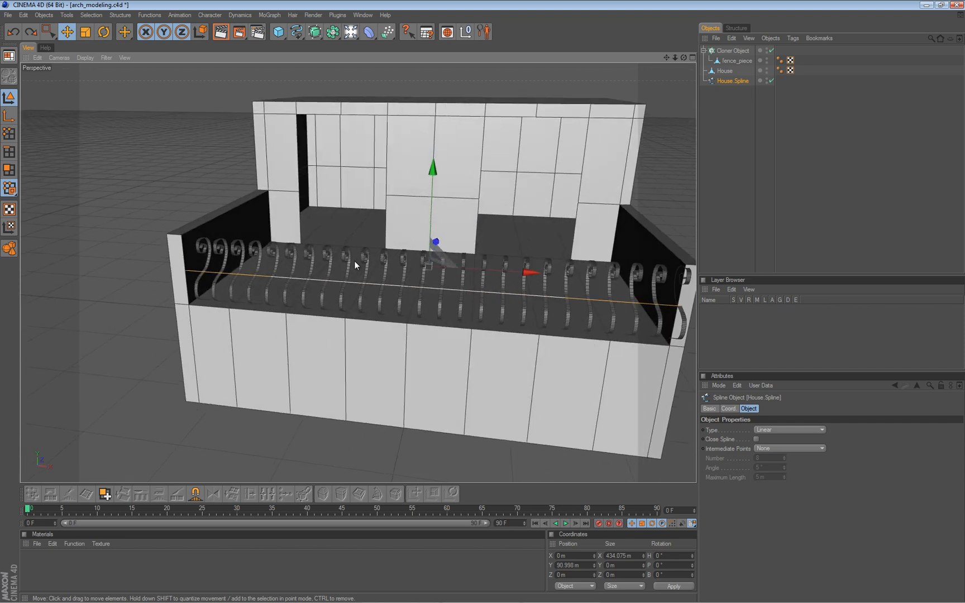
drag(527, 272, 469, 252)
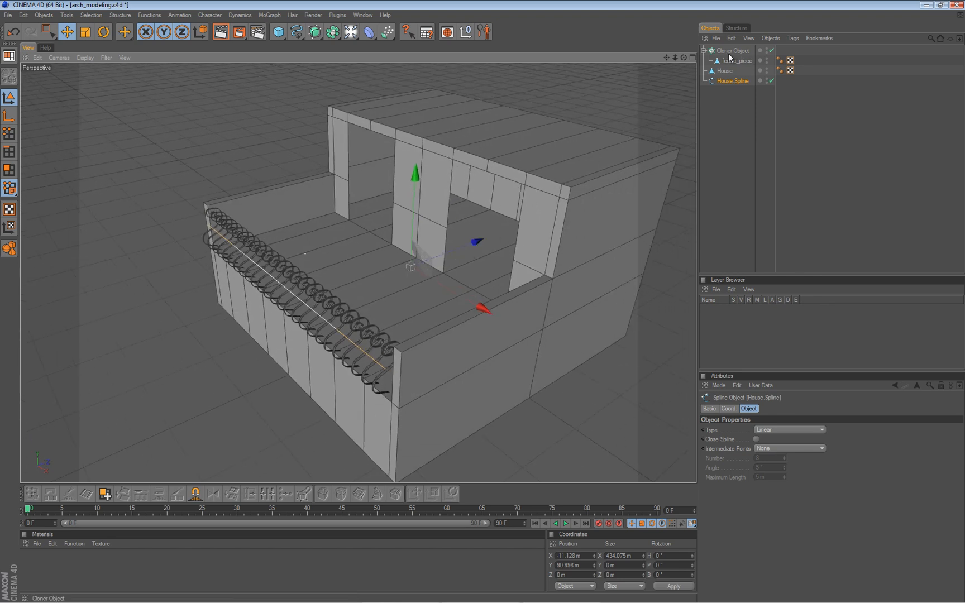
scroll(283, 216, down, 3)
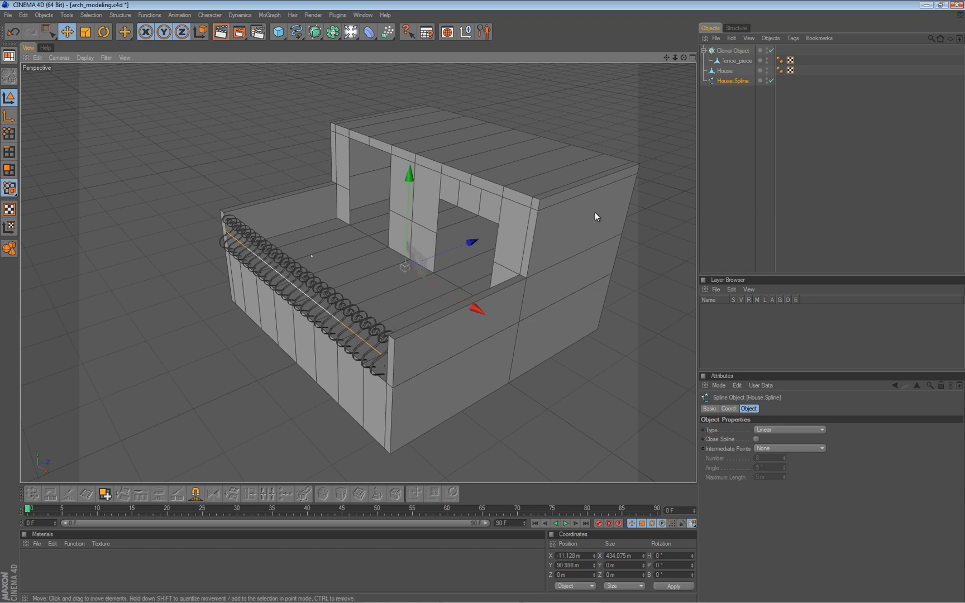
alt+right_drag(526, 175, 520, 196)
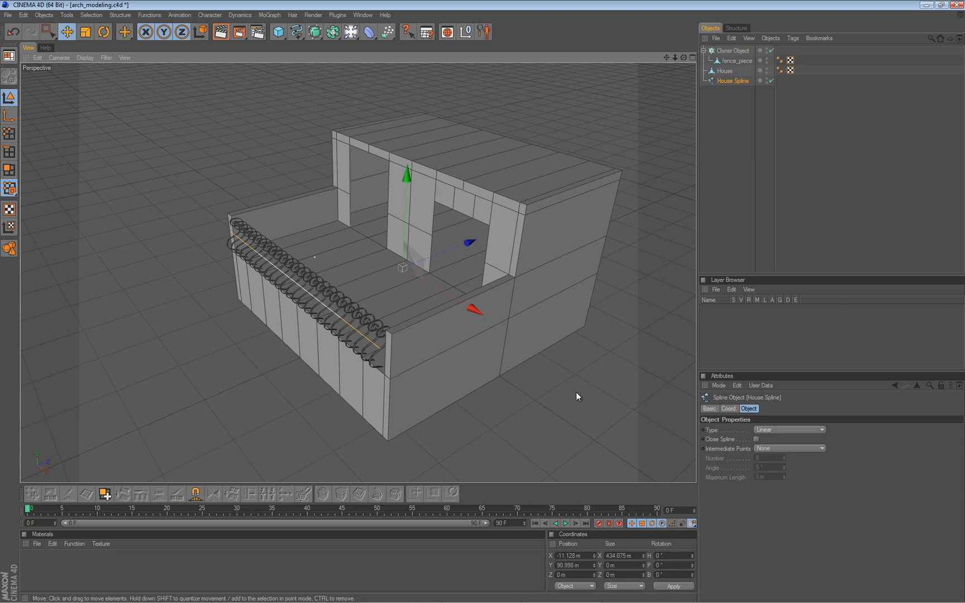
alt+drag(256, 191, 351, 198)
alt+middle_drag(481, 302, 481, 302)
alt+right_drag(355, 169, 355, 166)
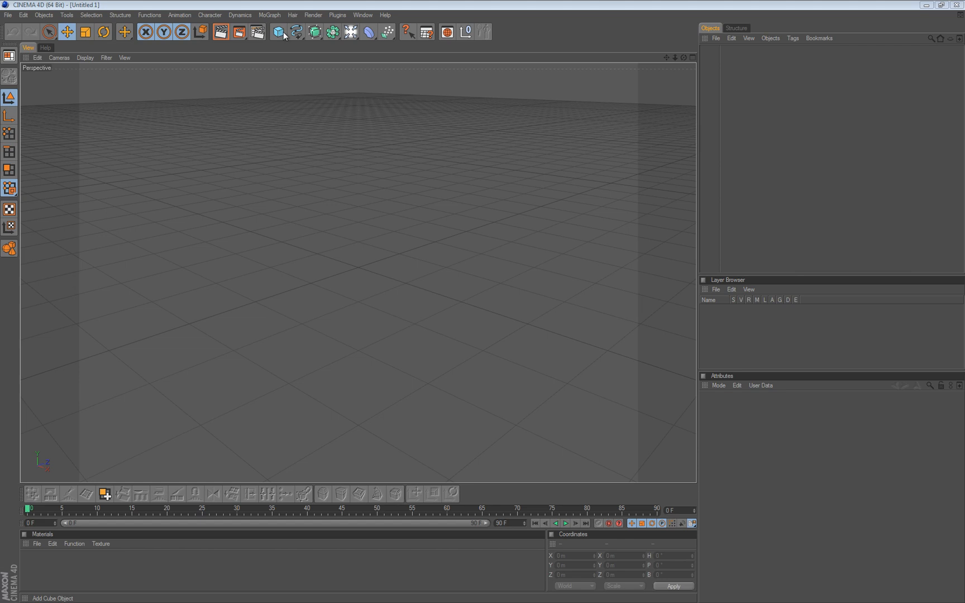
Add a Helix spline to the empty scene and set its plane to XZ.
click(298, 32)
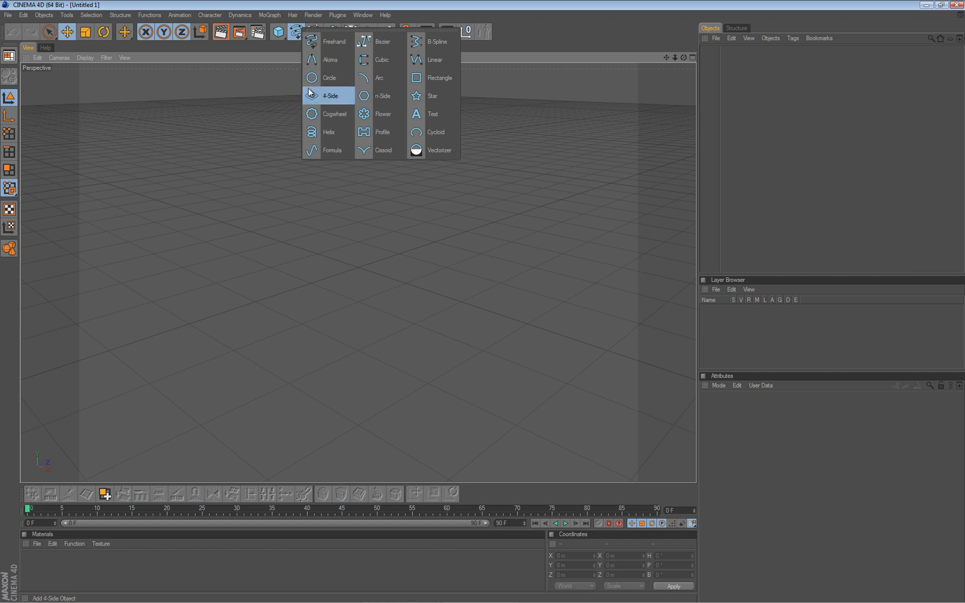
click(329, 133)
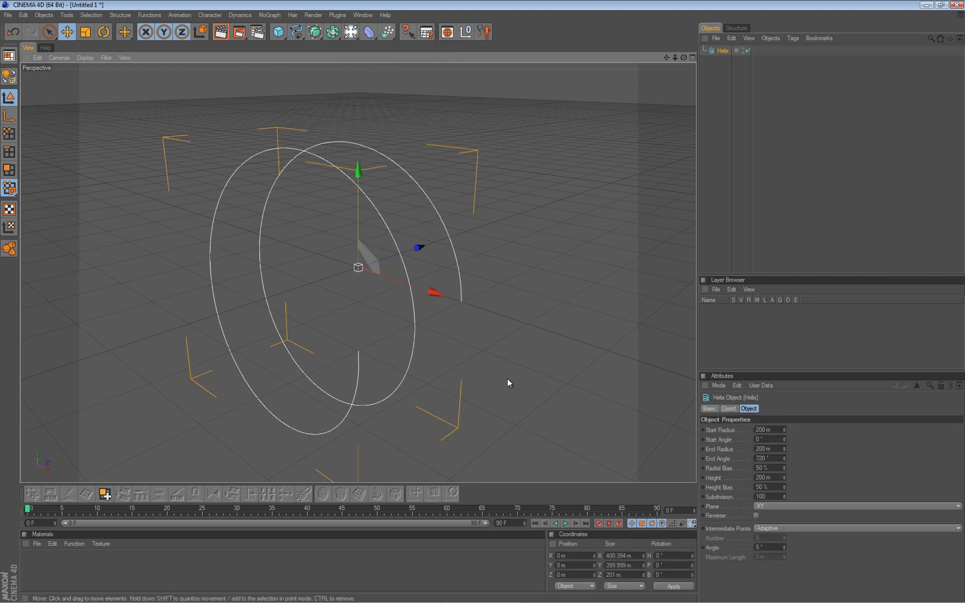
scroll(364, 277, down, 3)
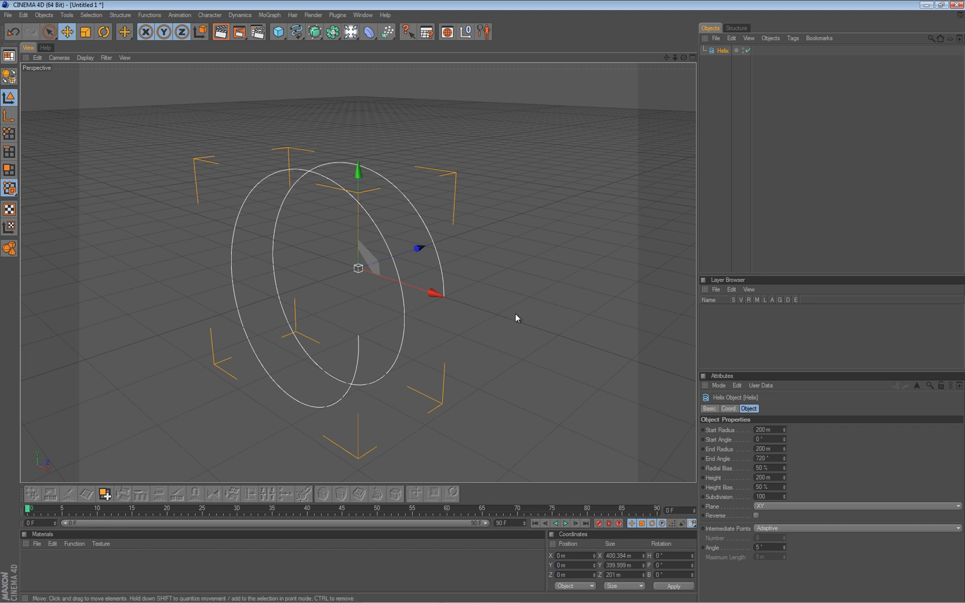
click(786, 503)
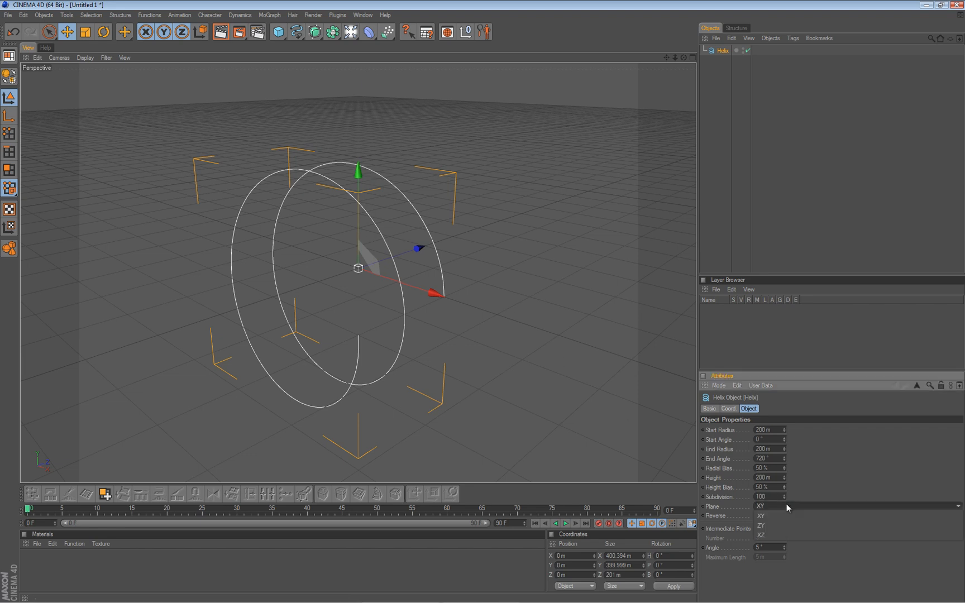
click(784, 535)
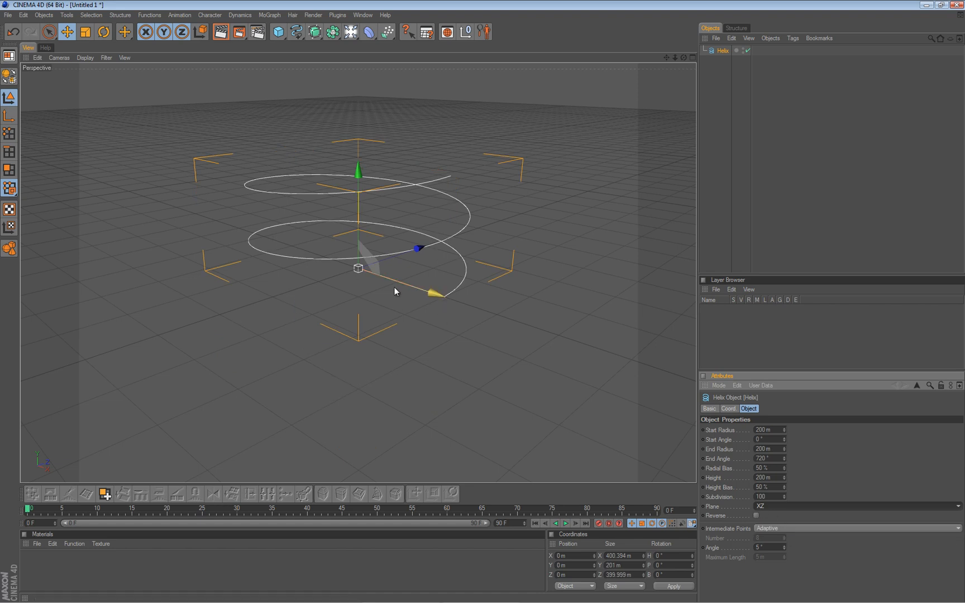
alt+middle_drag(482, 302, 486, 354)
alt+right_drag(482, 302, 500, 301)
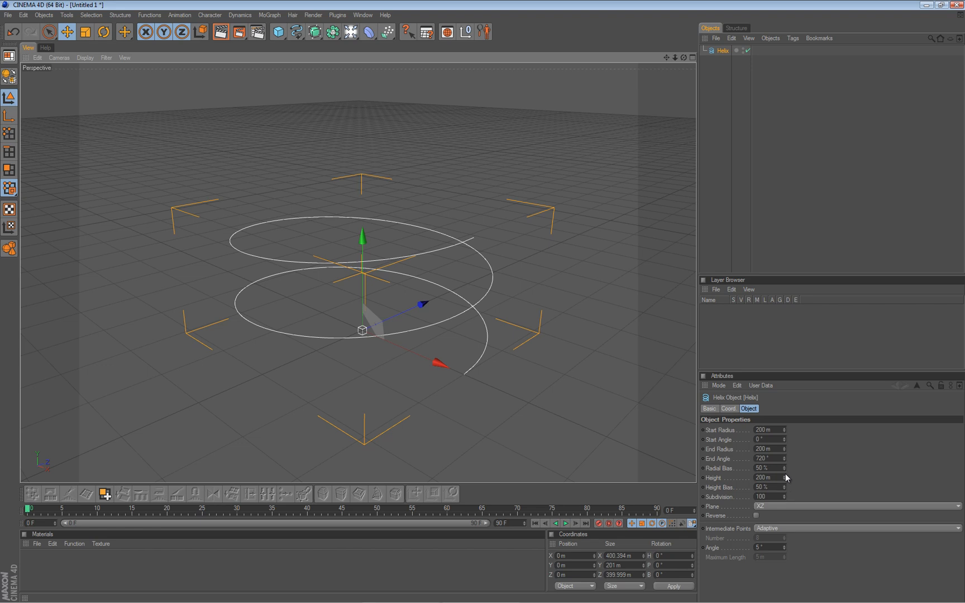
key(t)
drag(363, 237, 481, 301)
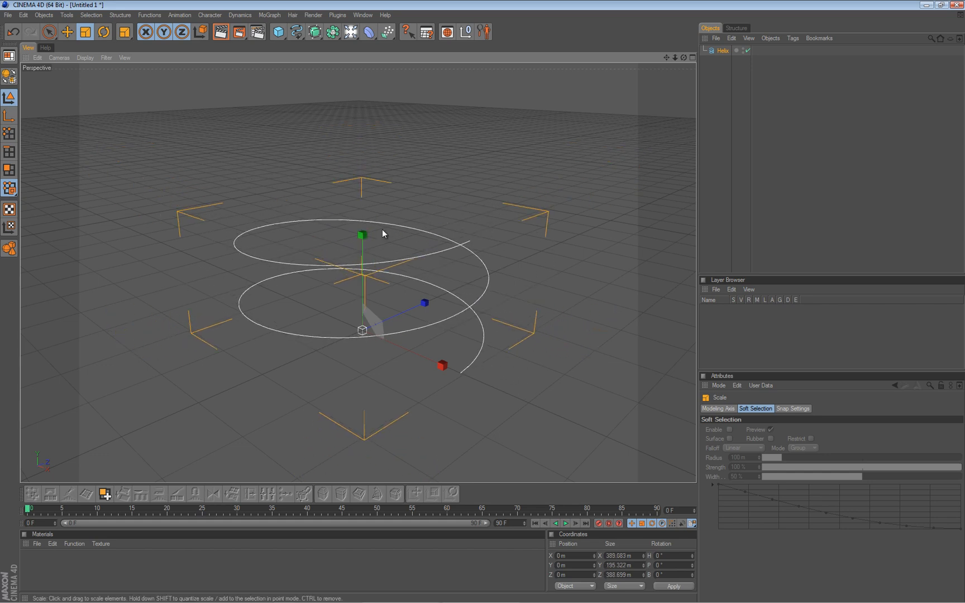
key(ctrl+z)
Set the helix's height to 498 m and convert it to an editable spline.
click(721, 51)
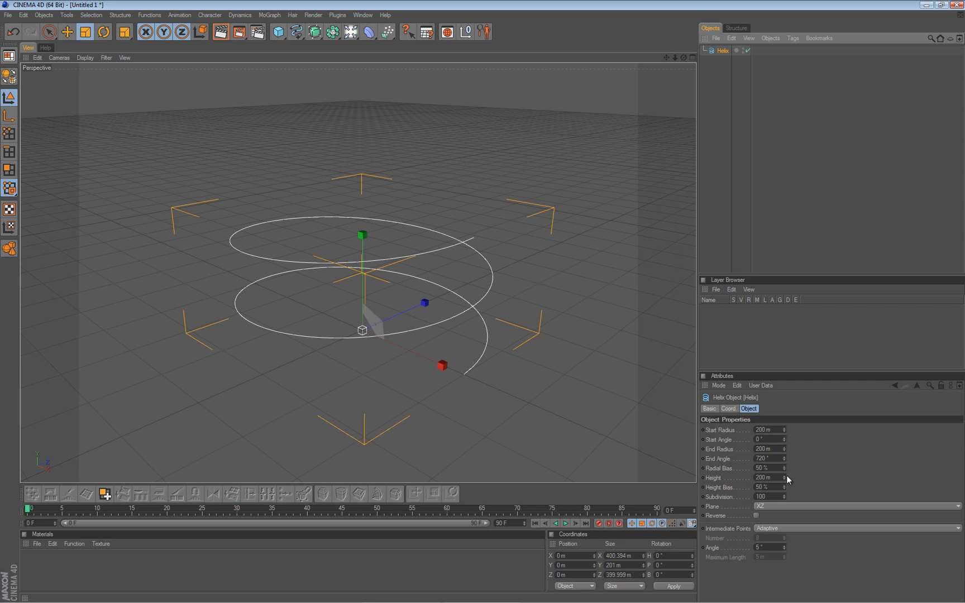
drag(785, 476, 784, 474)
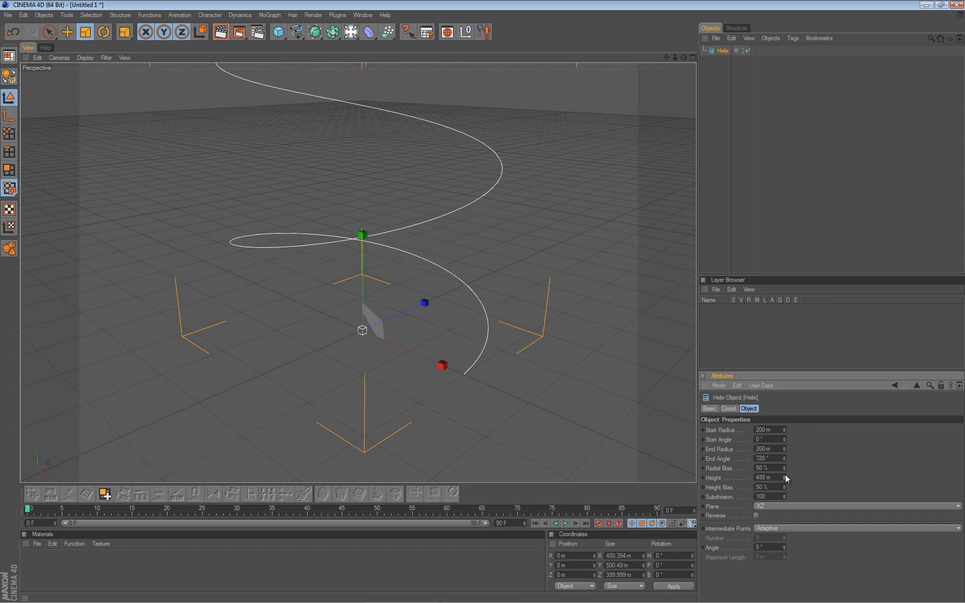
scroll(358, 288, down, 3)
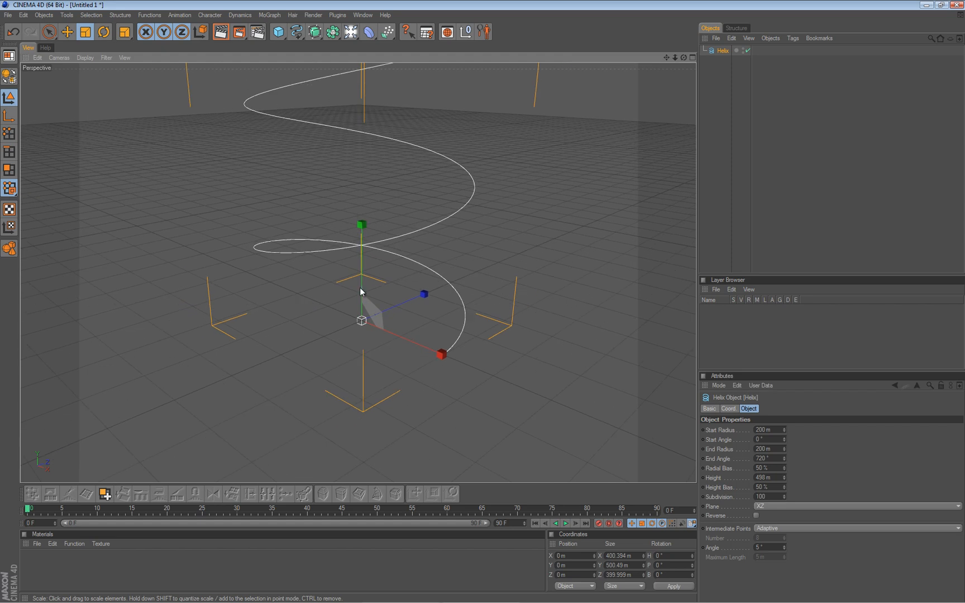
alt+middle_drag(354, 208, 357, 253)
mouse_move(310, 226)
alt+mouse_down()
mouse_move(490, 304)
mouse_move(476, 312)
mouse_move(475, 301)
mouse_move(299, 219)
alt+mouse_up()
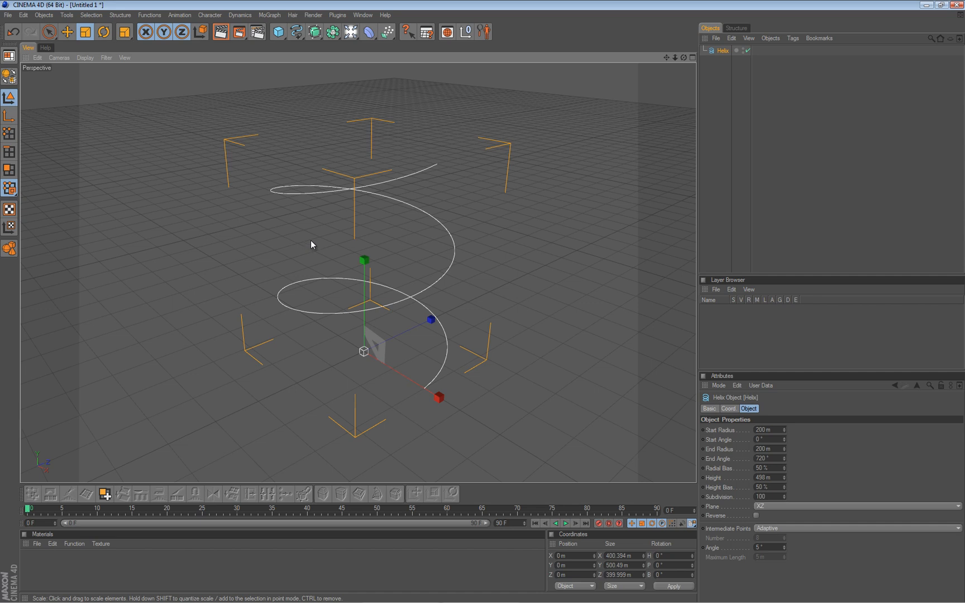
alt+drag(484, 301, 482, 305)
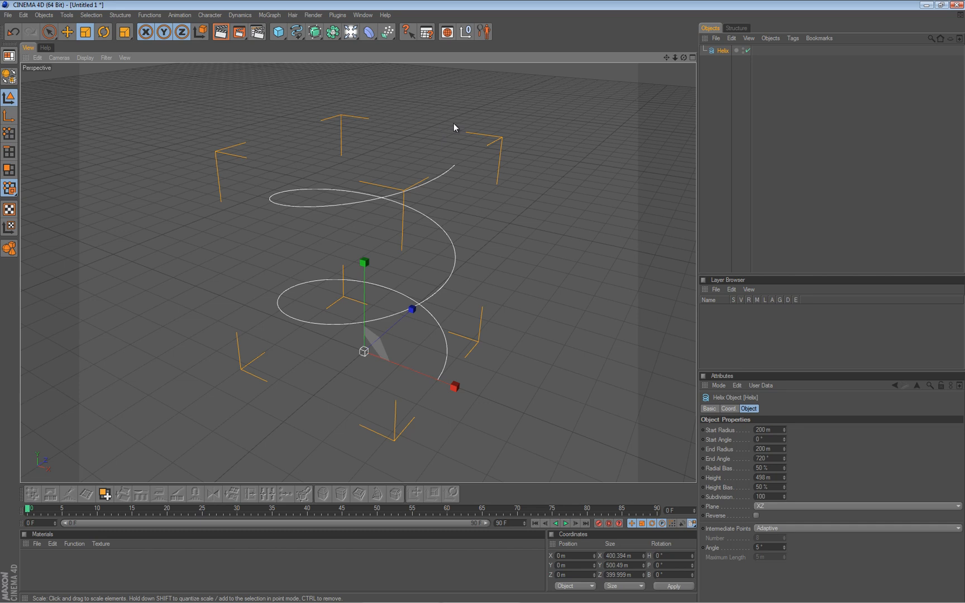
key(c)
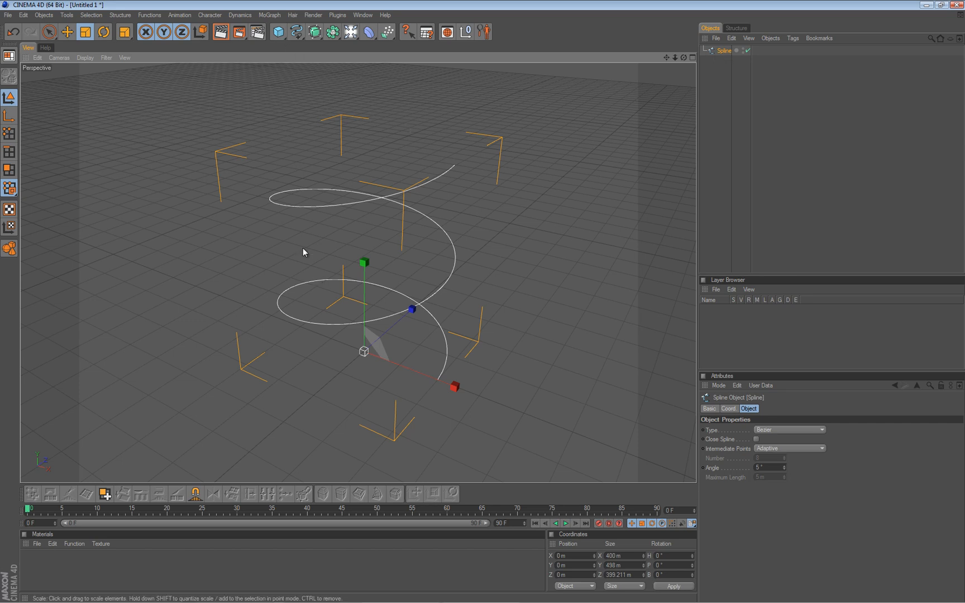
Add a cube and scale it into a thin stair tread of about 47 x 5 x 175 m.
click(278, 35)
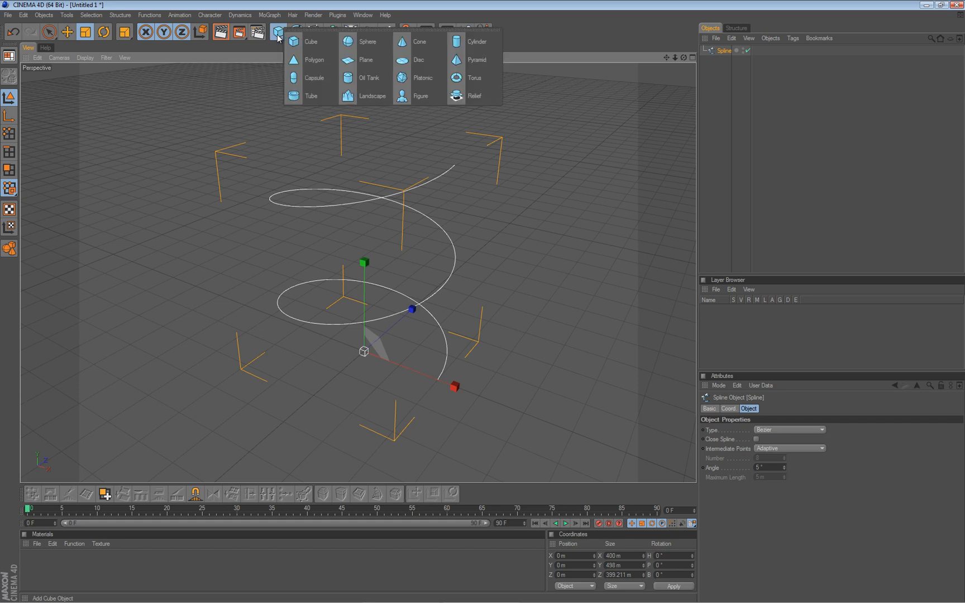
click(310, 43)
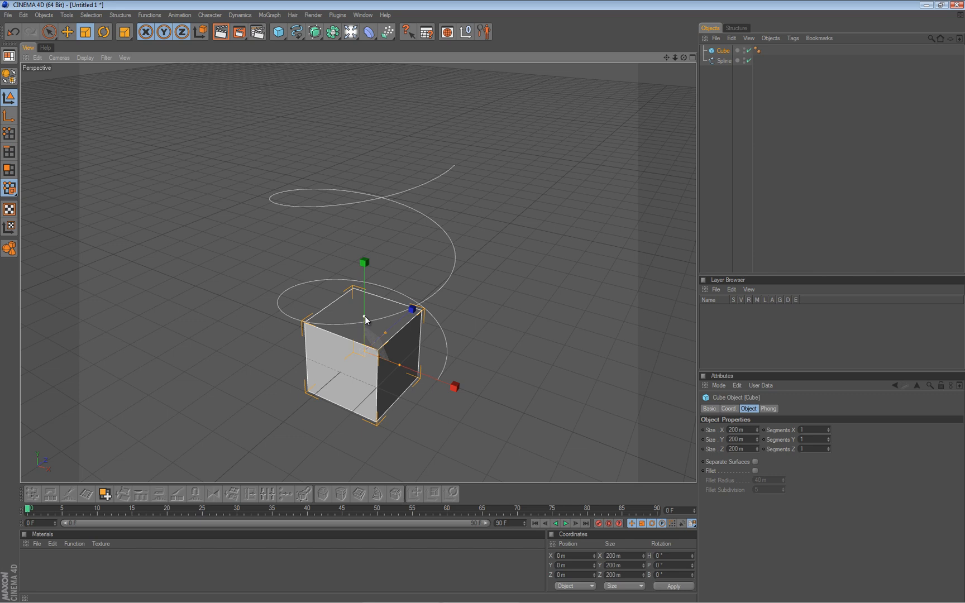
drag(364, 316, 484, 306)
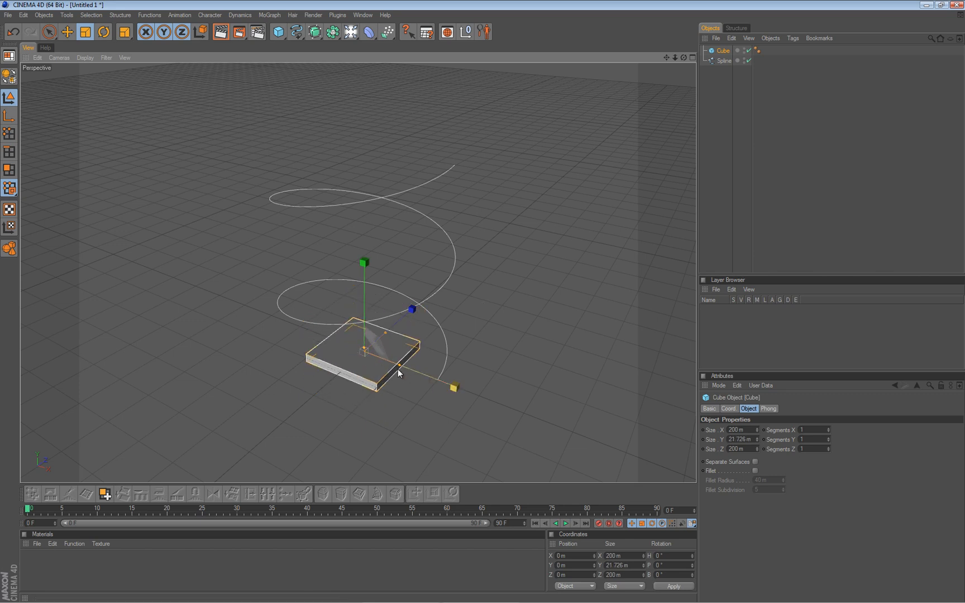
drag(398, 364, 480, 302)
drag(364, 348, 481, 301)
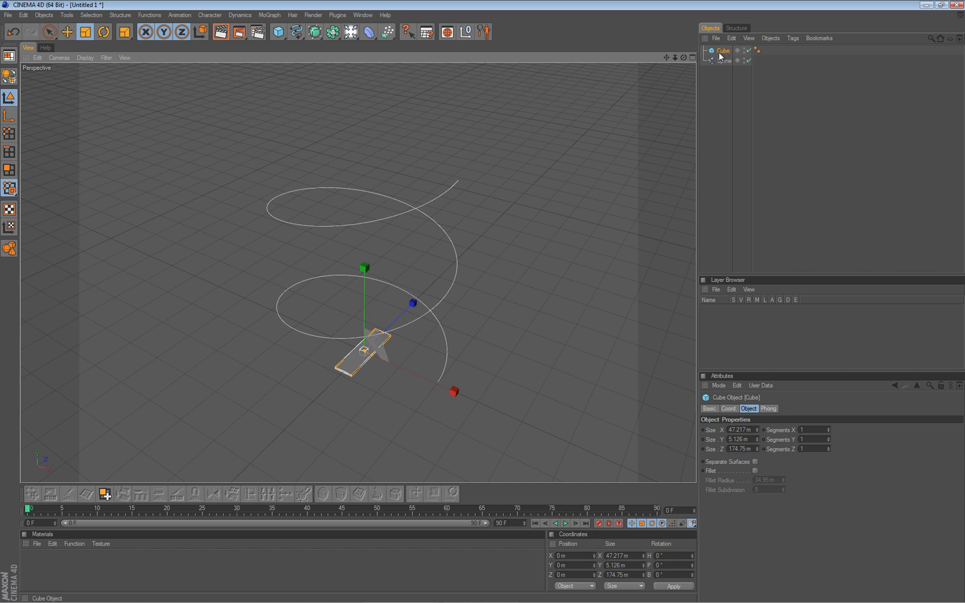
Add a MoGraph Cloner Object as the parent of the flattened cube.
click(270, 15)
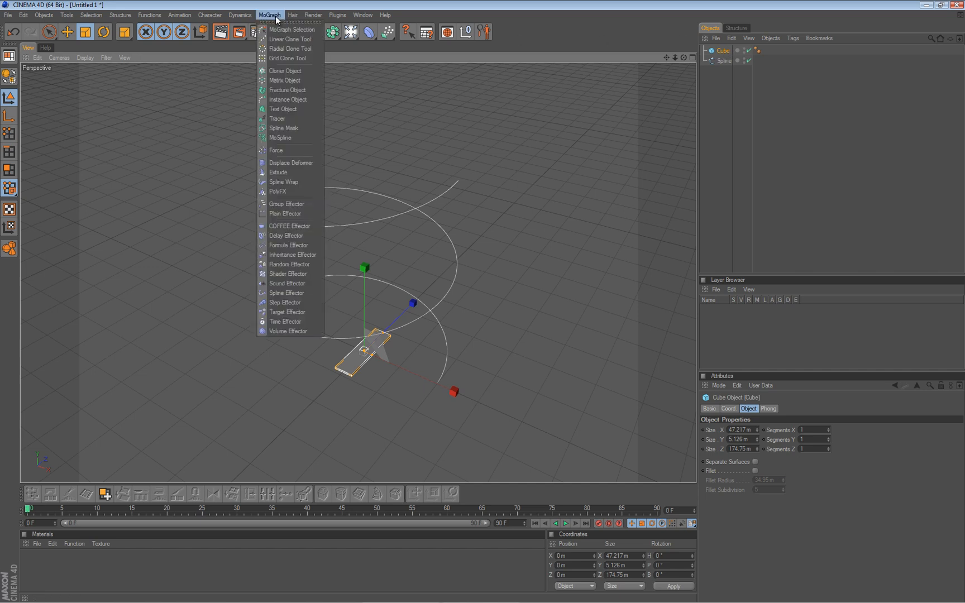
click(295, 72)
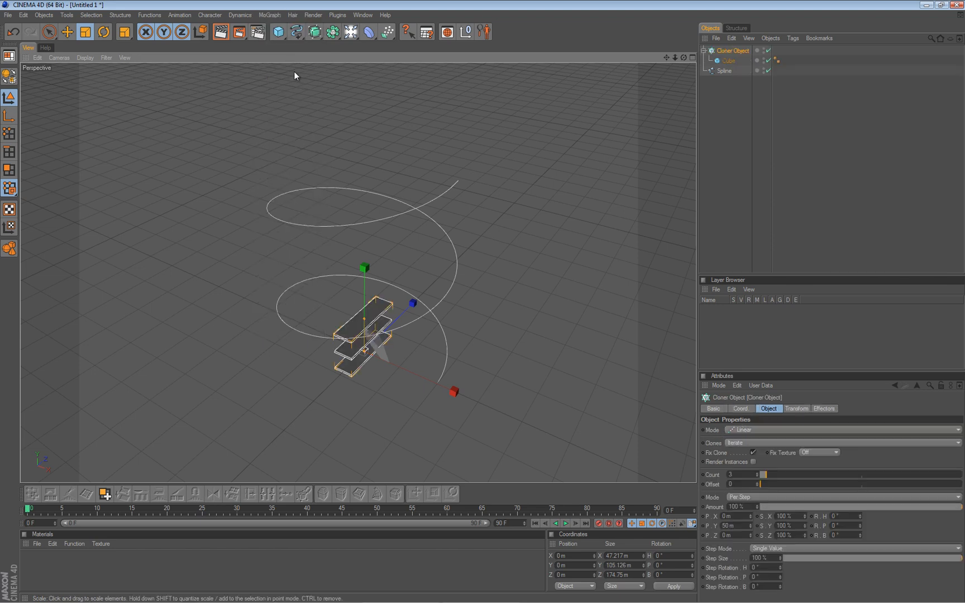
mouse_move(342, 326)
alt+mouse_down()
mouse_move(484, 299)
mouse_move(452, 374)
alt+mouse_up()
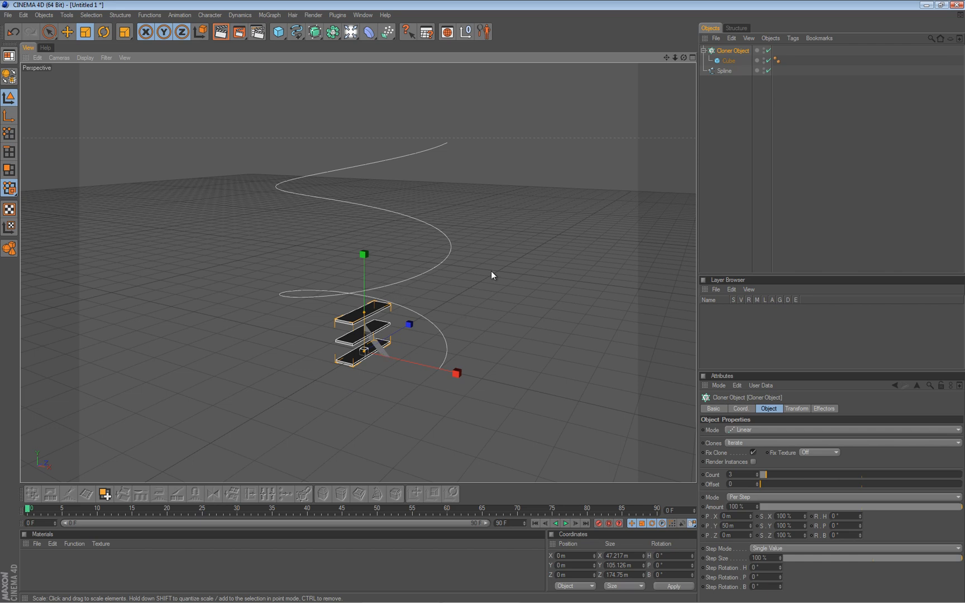
Set the Cloner's mode to Object and assign the helix spline as the object to clone along.
click(744, 429)
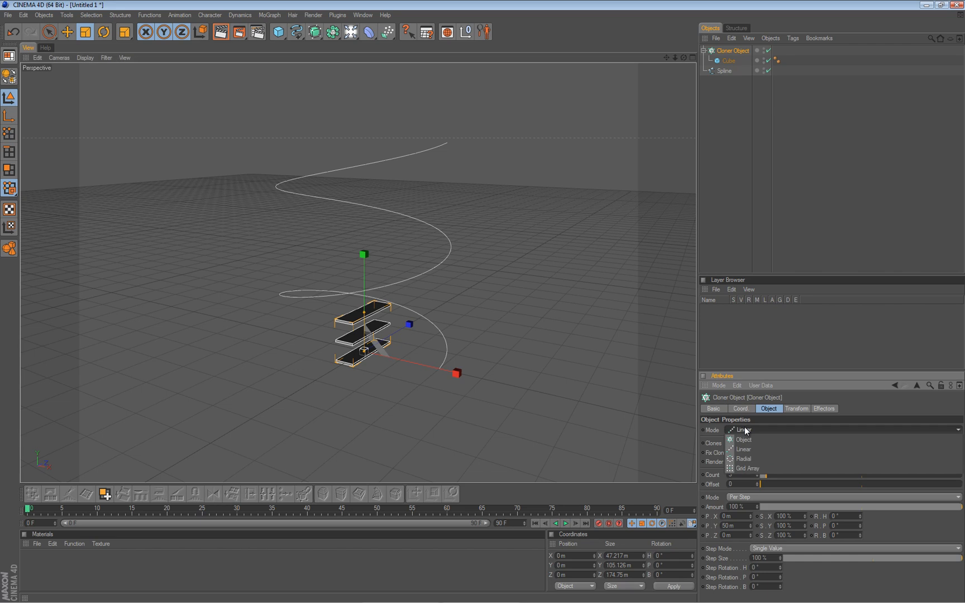
click(746, 440)
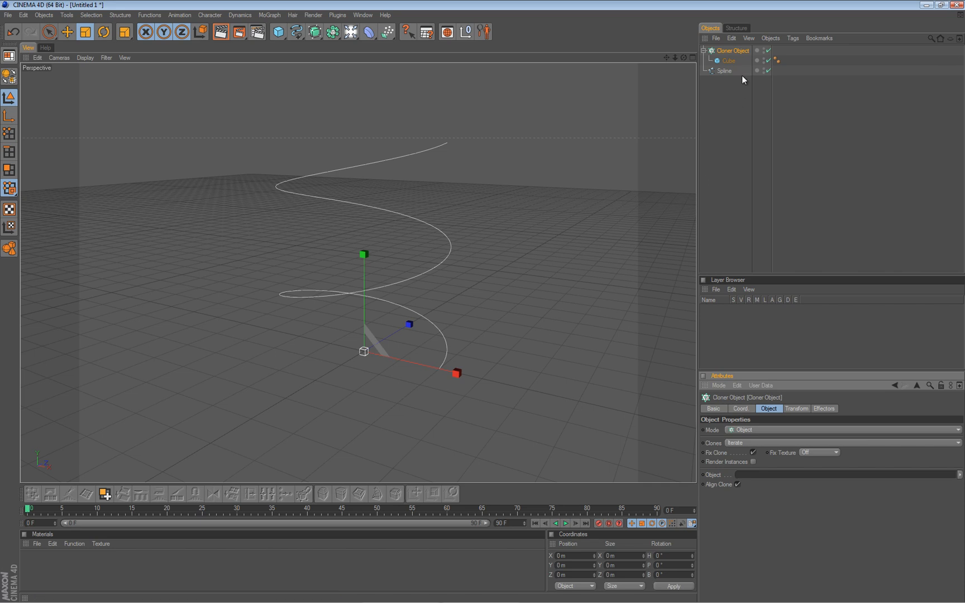
drag(722, 70, 755, 479)
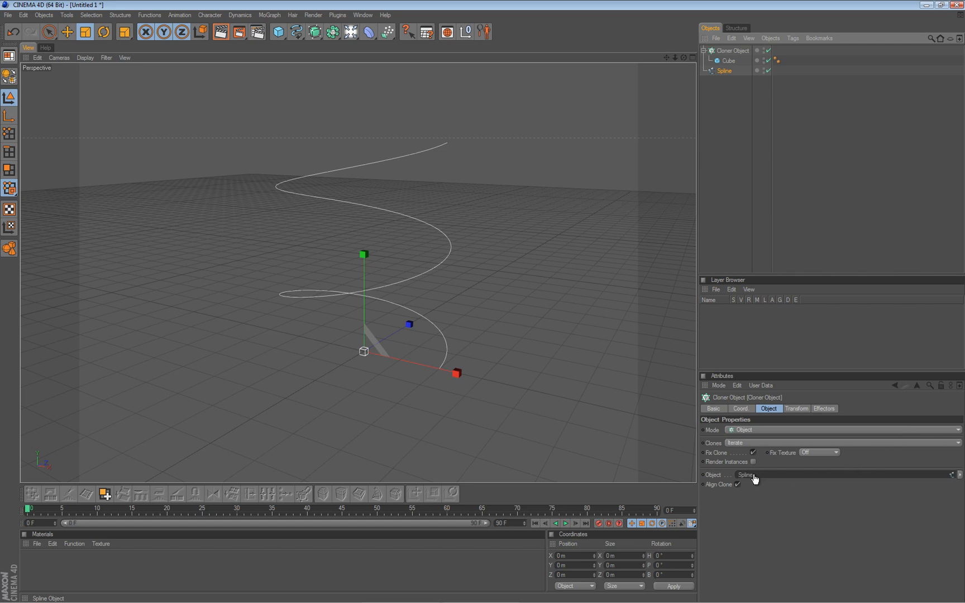
mouse_move(272, 233)
alt+mouse_down()
mouse_move(480, 302)
mouse_move(270, 242)
mouse_move(489, 302)
mouse_move(264, 250)
alt+mouse_up()
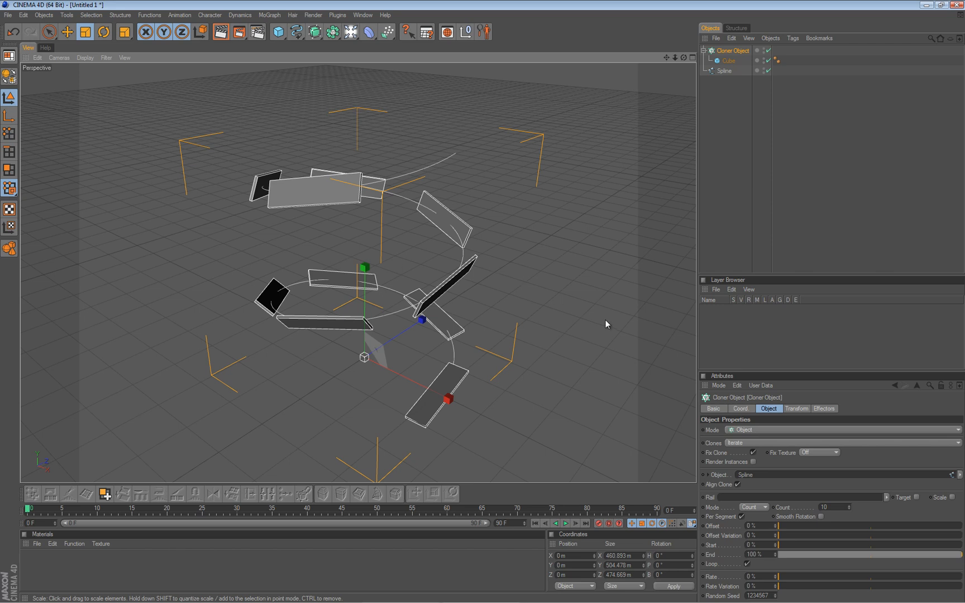
Set the Cloner's transform rotation to 90° for both heading and pitch.
click(794, 409)
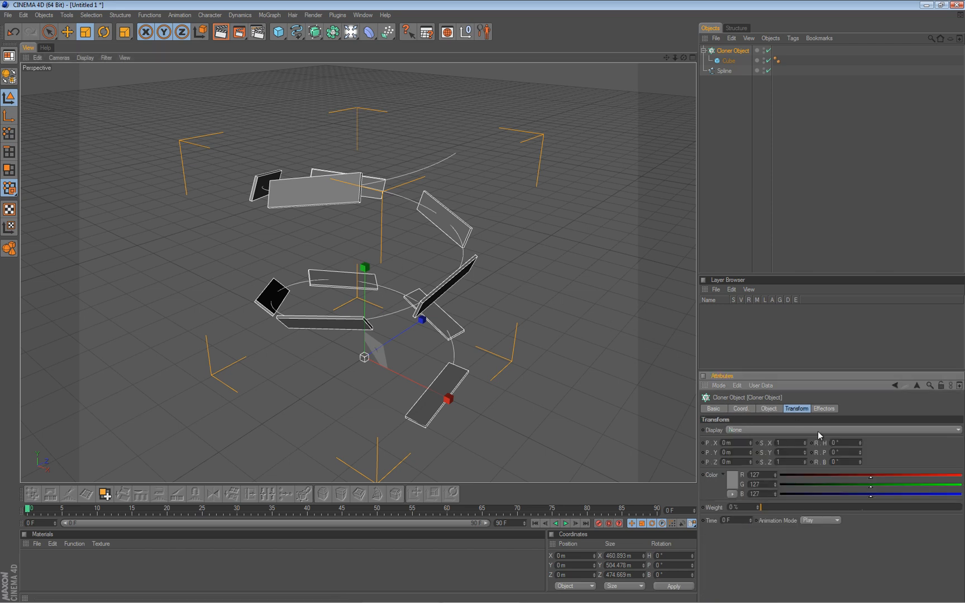
drag(858, 454, 858, 455)
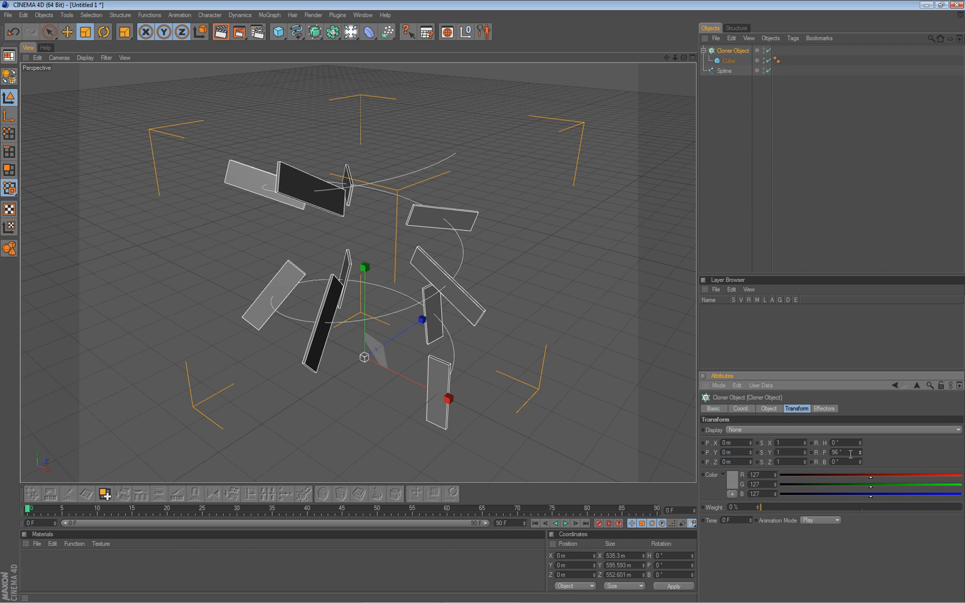
text(90)
key(Tab)
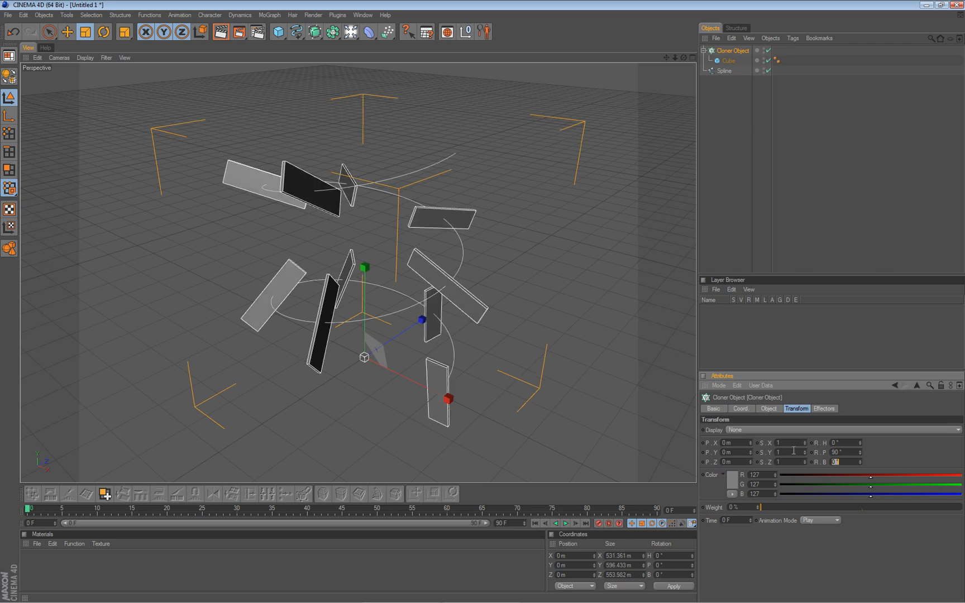
drag(858, 441, 859, 441)
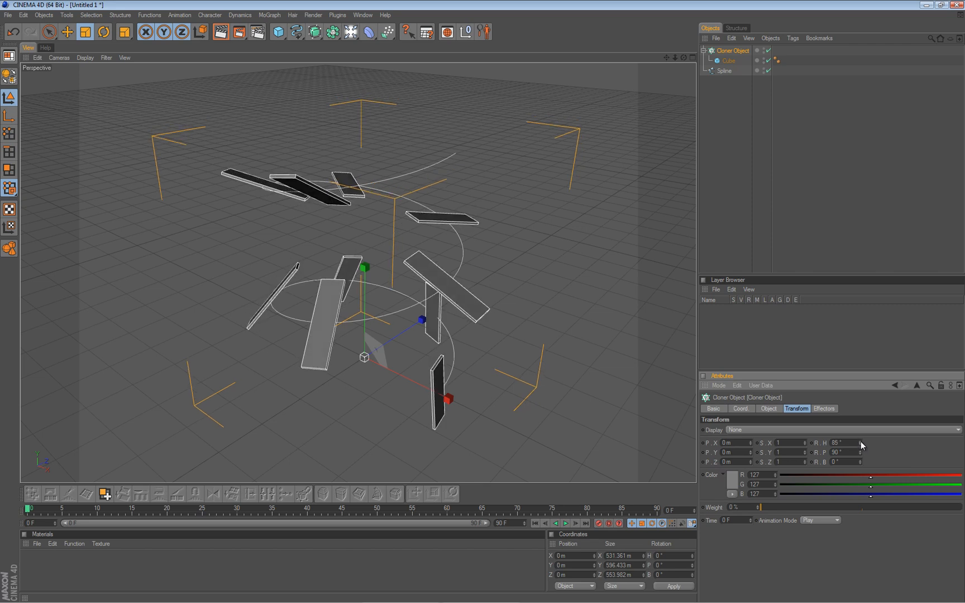
double_click(847, 443)
text(90)
key(Tab)
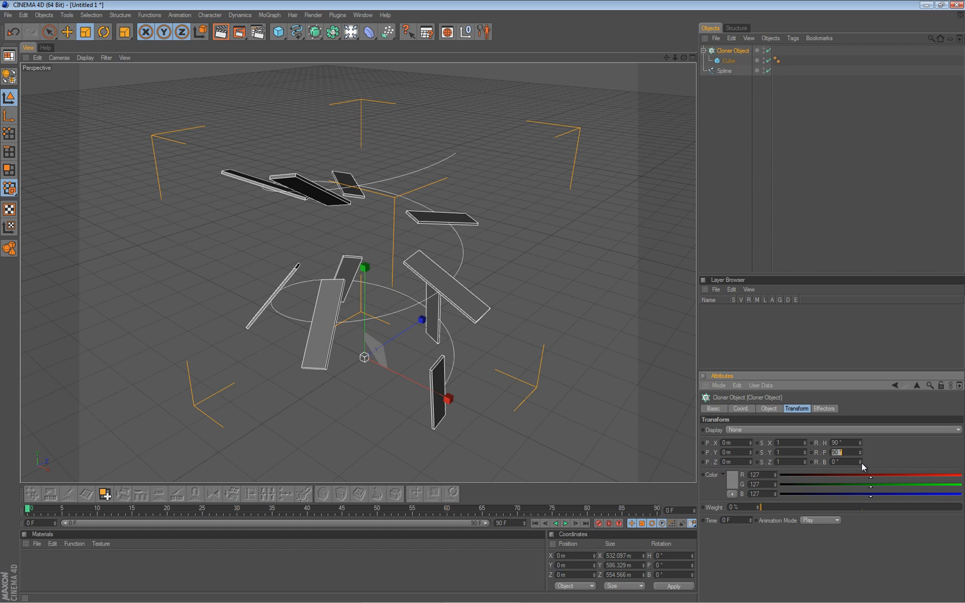
Try a bank rotation on the clones, restore it to 0°, and set their pitch rotation to 45°.
drag(860, 463, 859, 459)
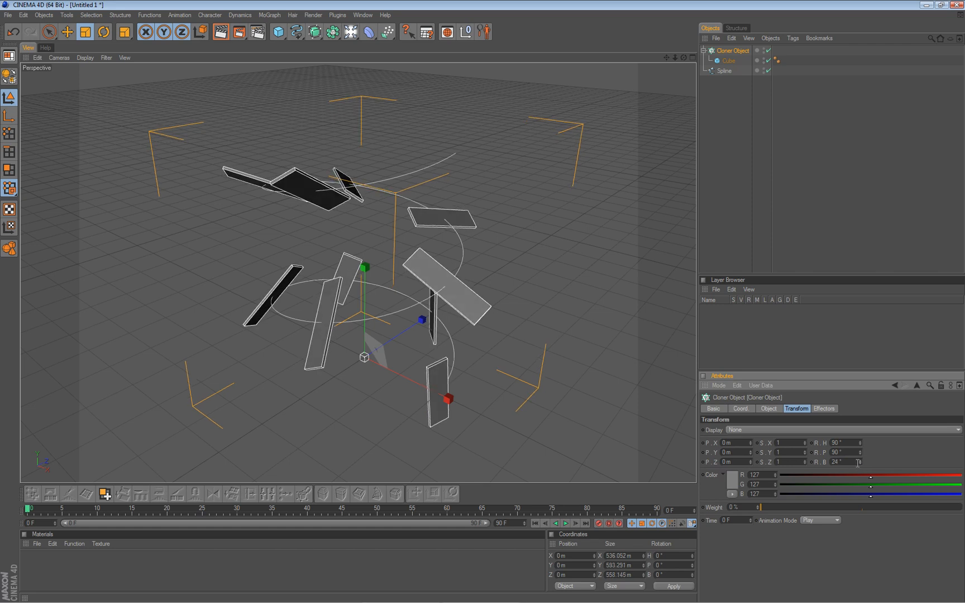
text(0)
key(Return)
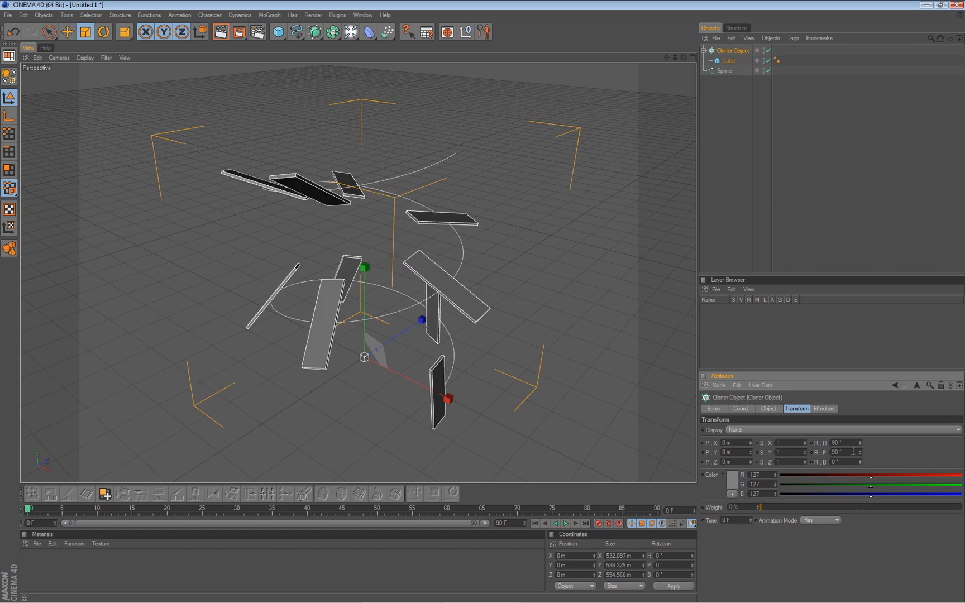
drag(859, 453, 753, 453)
text(45)
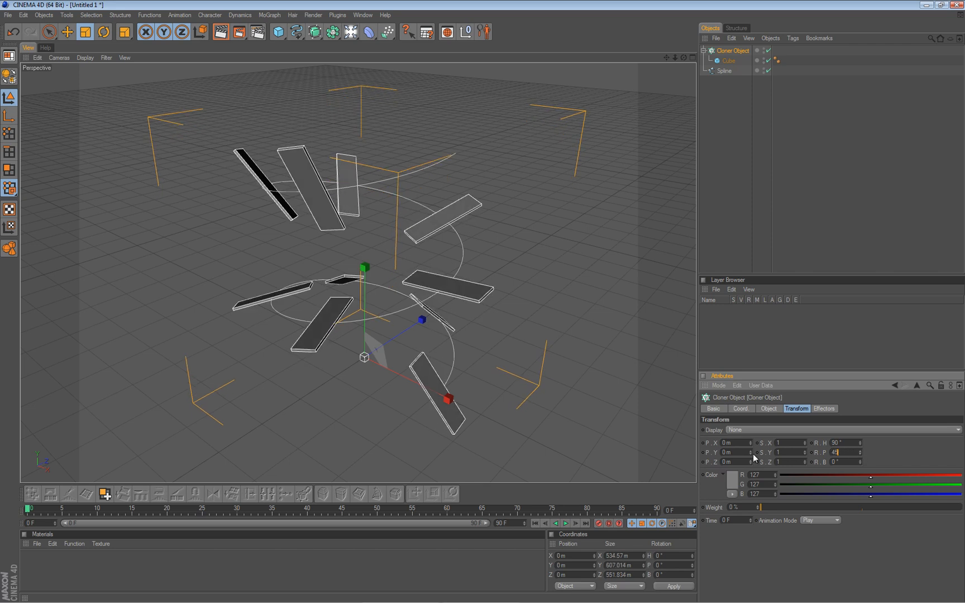
key(Return)
alt+drag(508, 306, 469, 304)
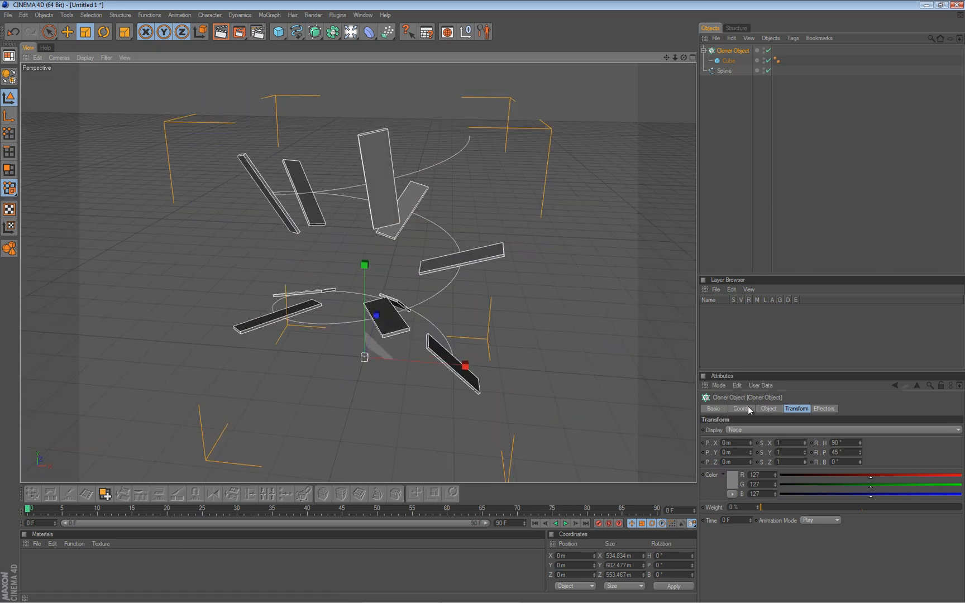
Compare the clones with Align Clone off and on, and examine their orientation along the helix from several angles.
click(768, 410)
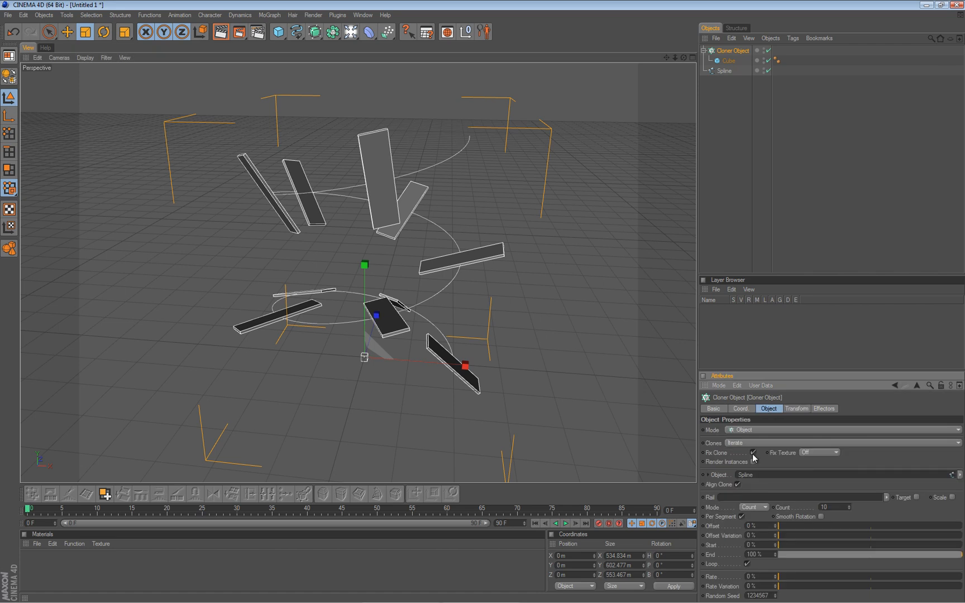
click(736, 484)
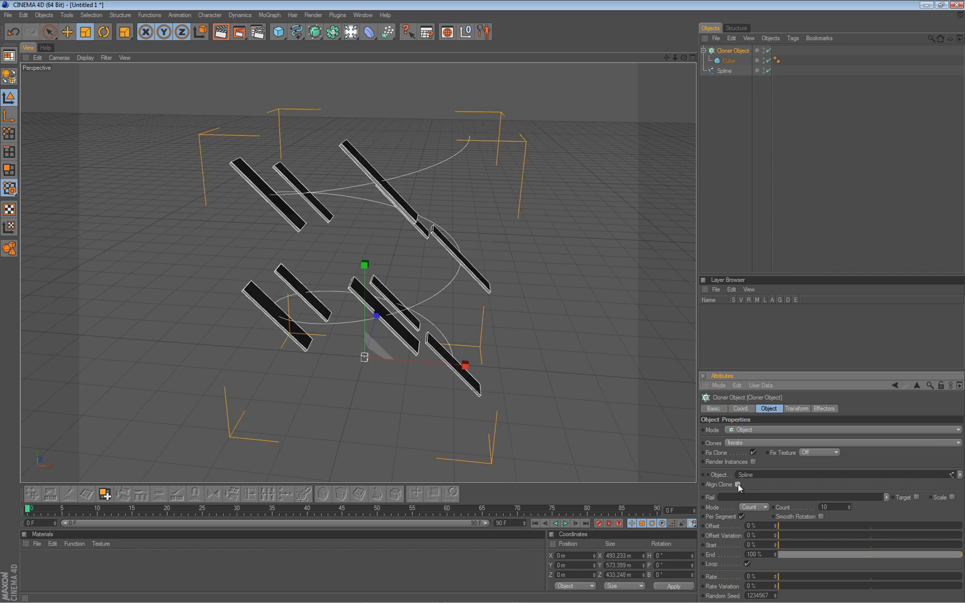
click(738, 483)
scroll(457, 309, down, 2)
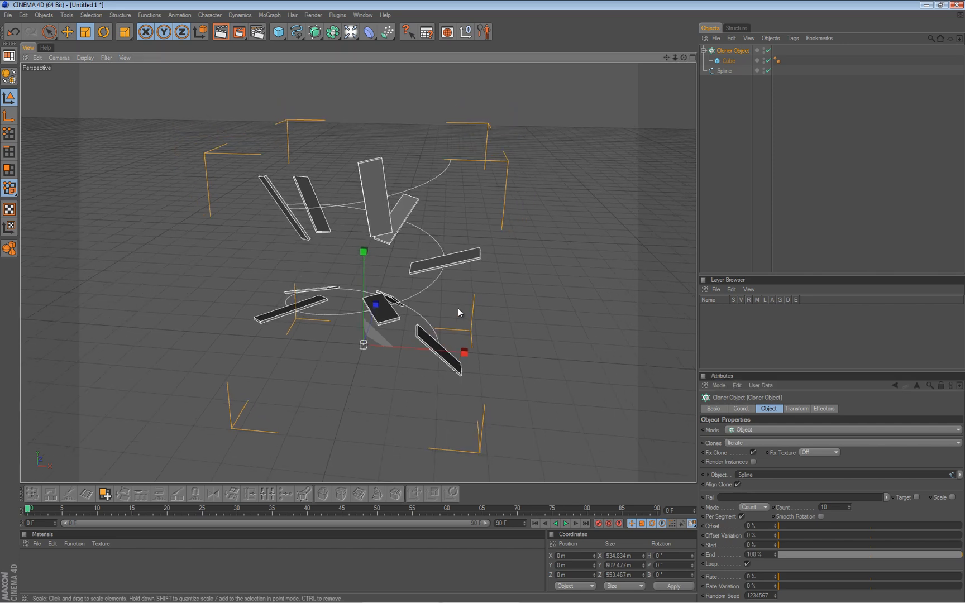
alt+drag(316, 265, 342, 239)
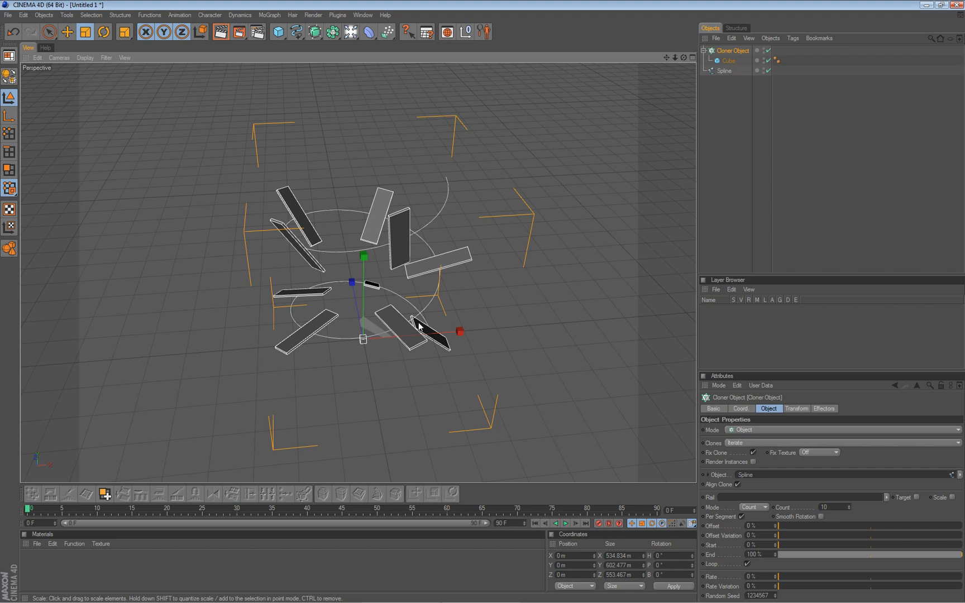
alt+drag(326, 338, 484, 301)
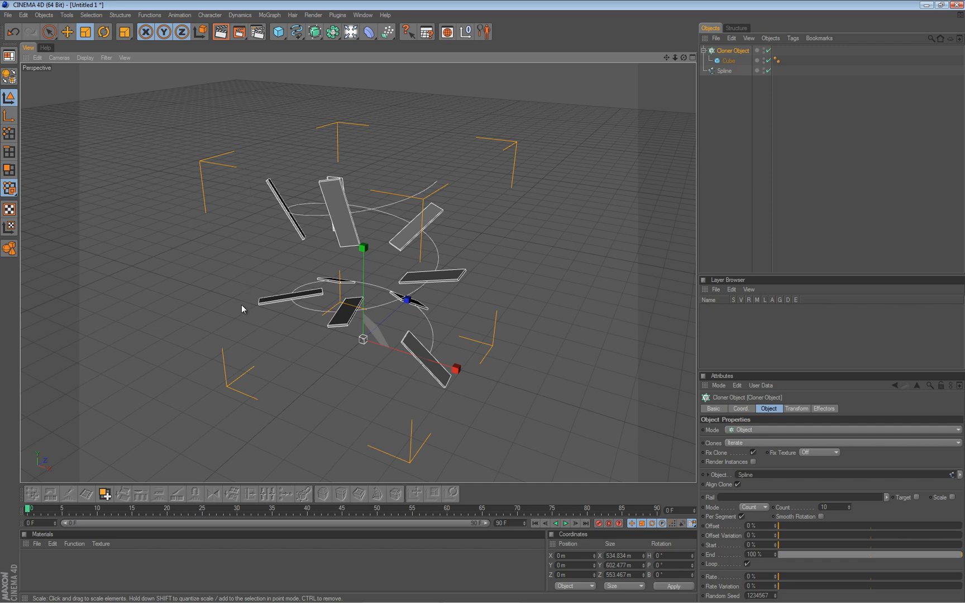
mouse_move(483, 301)
alt+mouse_down()
mouse_move(474, 301)
mouse_move(484, 307)
alt+mouse_up()
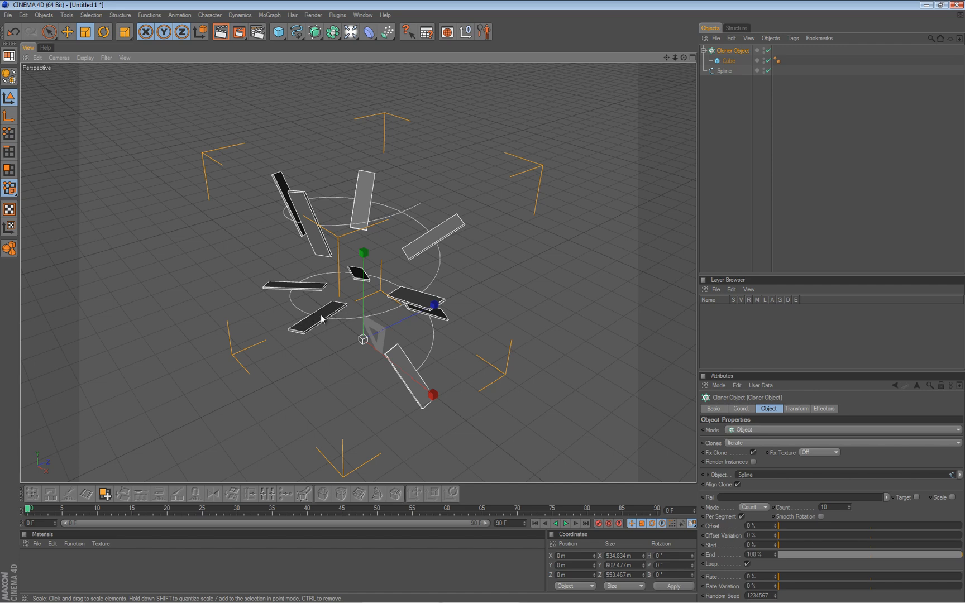
alt+drag(483, 303, 291, 294)
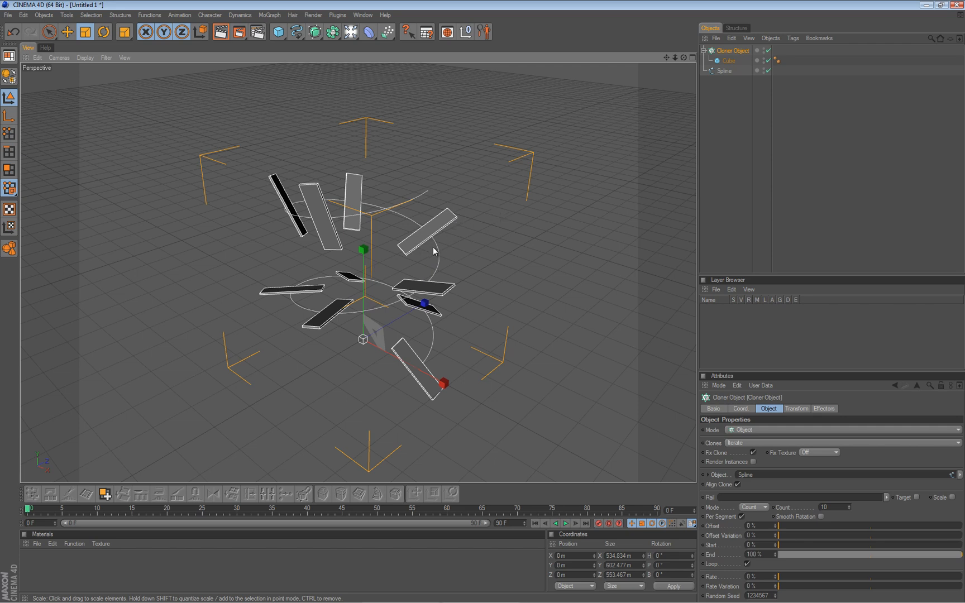
mouse_move(424, 269)
alt+mouse_down()
mouse_move(472, 302)
mouse_move(484, 300)
mouse_move(435, 264)
mouse_move(489, 299)
mouse_move(437, 261)
alt+mouse_up()
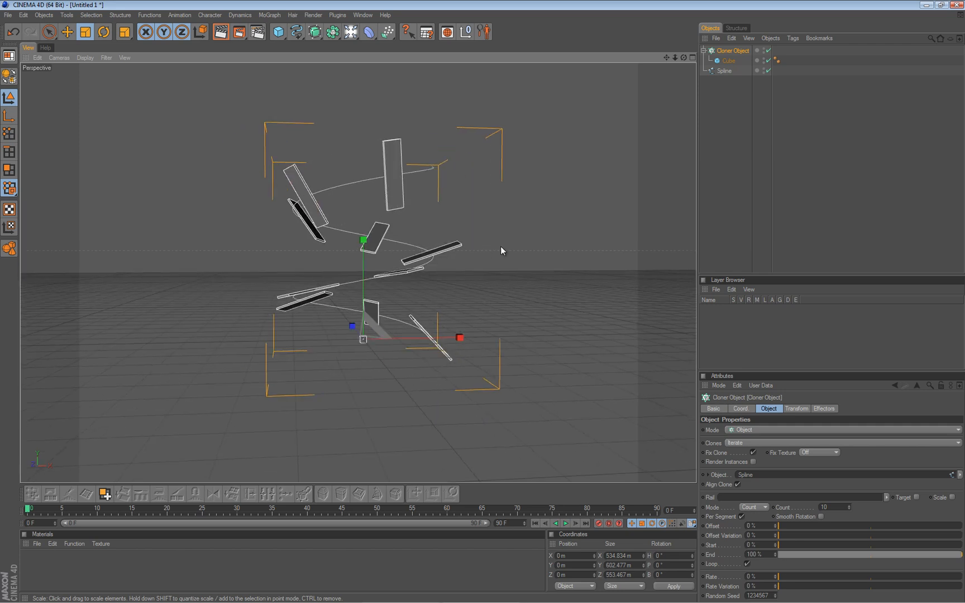
alt+drag(502, 250, 483, 307)
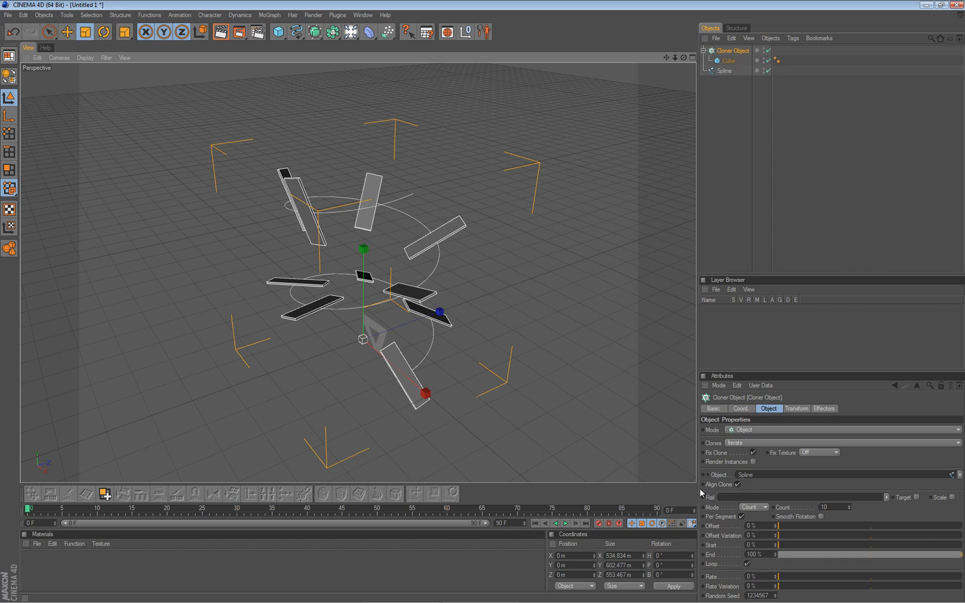
Duplicate the helix spline and rename the original as a and the copy as b.
click(723, 71)
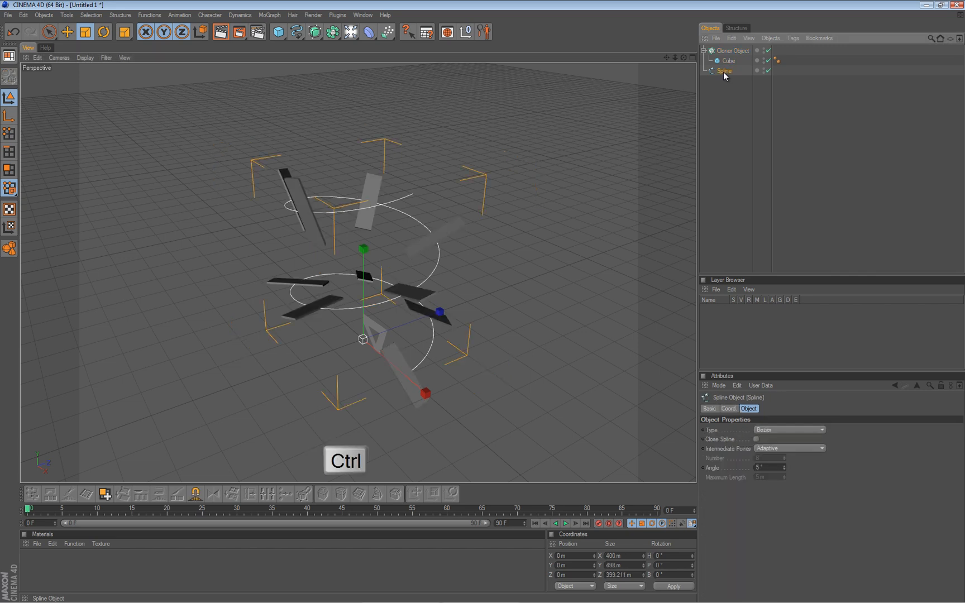
ctrl+drag(723, 72, 721, 77)
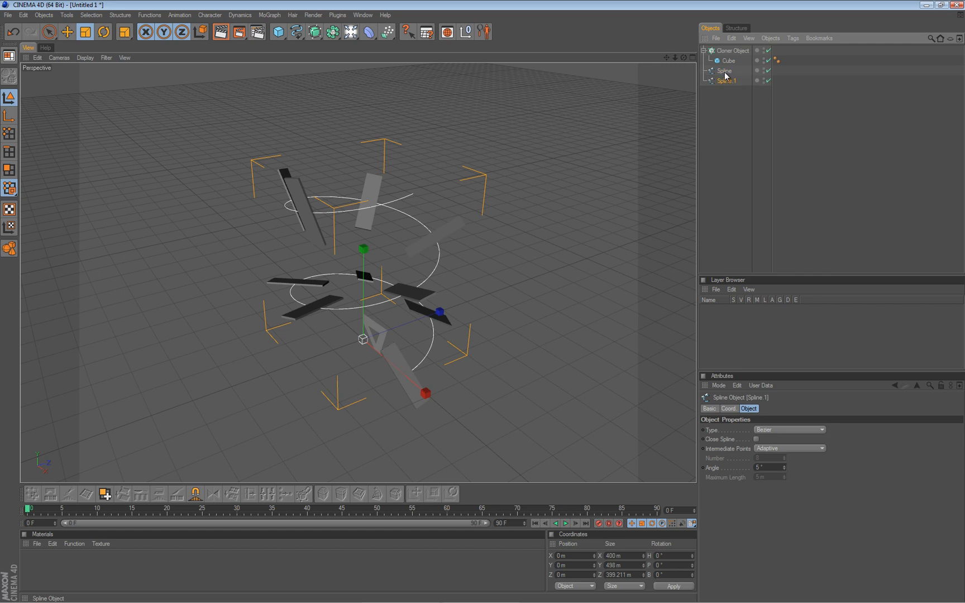
double_click(725, 71)
text(a)
key(Tab)
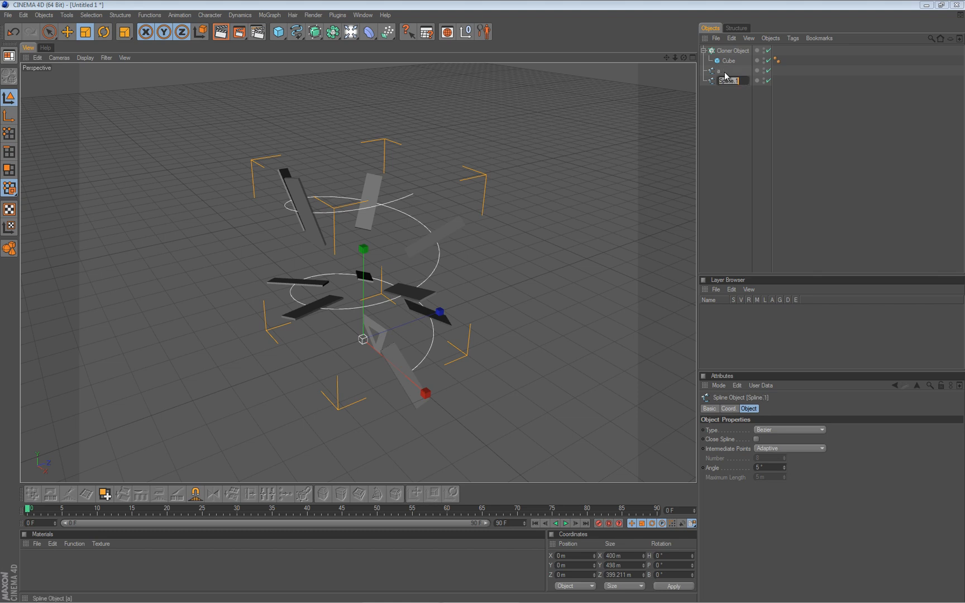
text(b)
key(Return)
Scale spline b outward in X and Z only, to about 659 x 498 x 658 m, so it surrounds spline a.
click(723, 71)
click(717, 80)
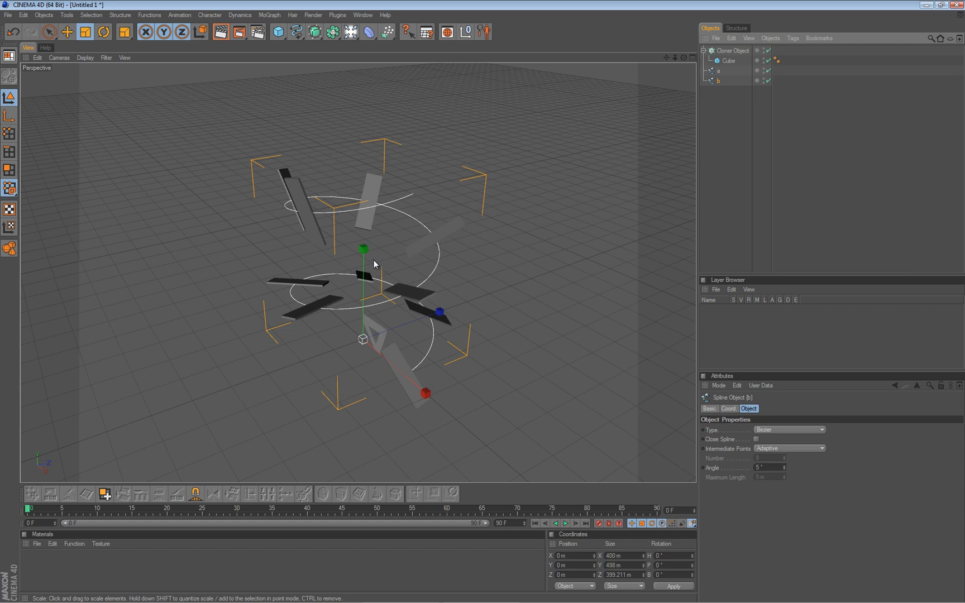
alt+drag(481, 303, 372, 302)
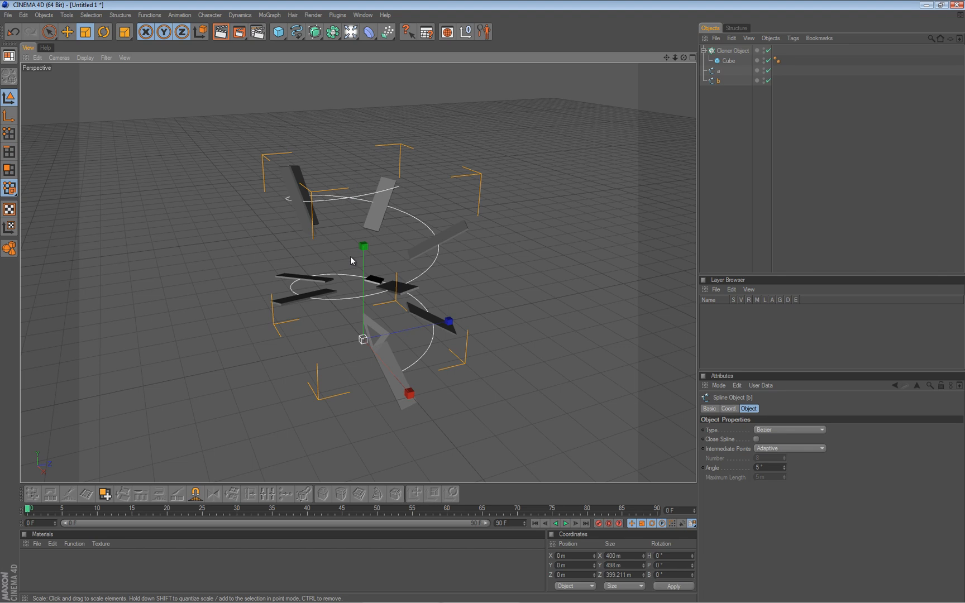
alt+drag(308, 258, 483, 305)
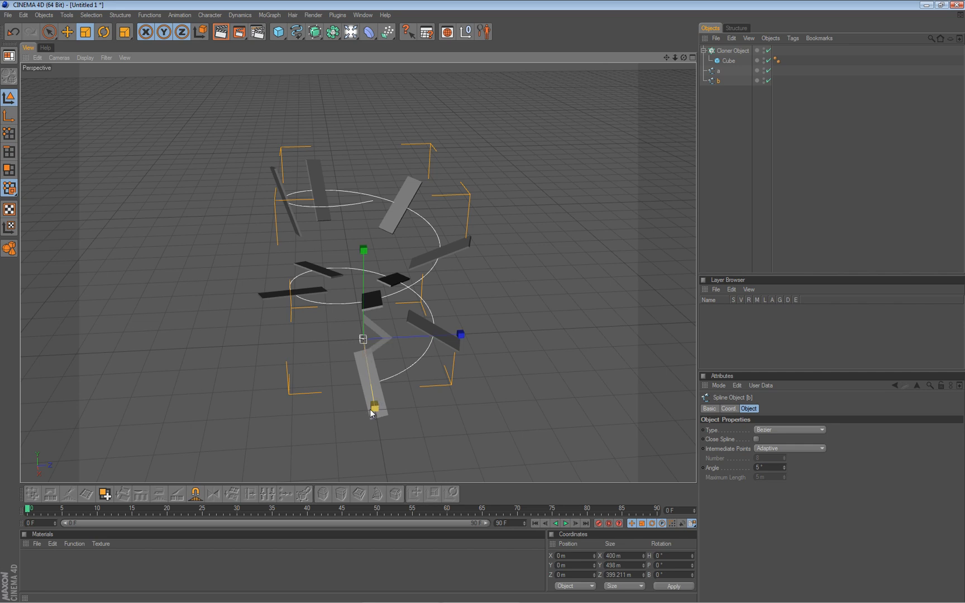
mouse_move(383, 346)
mouse_down()
mouse_move(491, 302)
mouse_move(474, 304)
mouse_move(484, 298)
mouse_up()
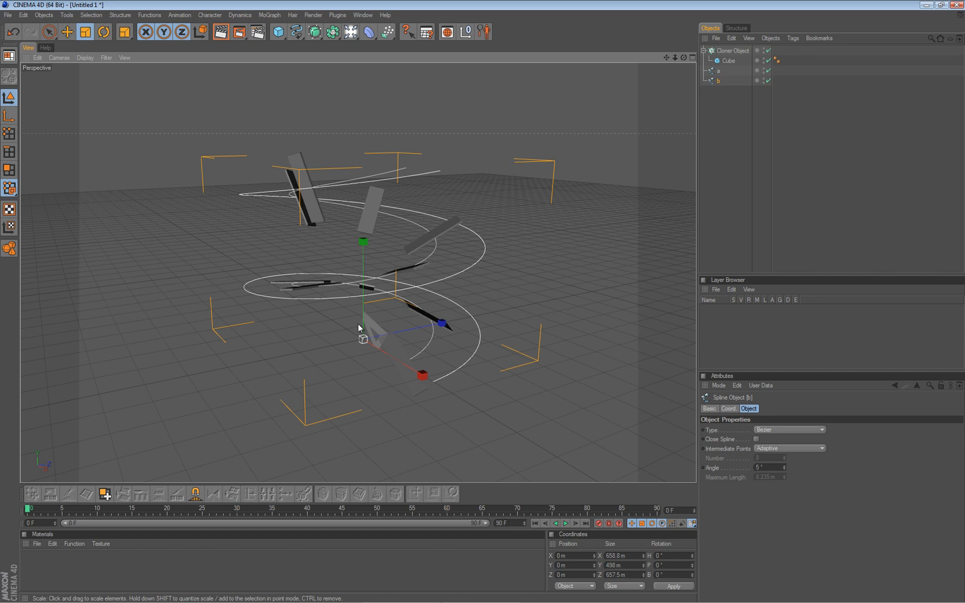
mouse_move(360, 328)
alt+mouse_down()
mouse_move(486, 304)
mouse_move(446, 194)
alt+mouse_up()
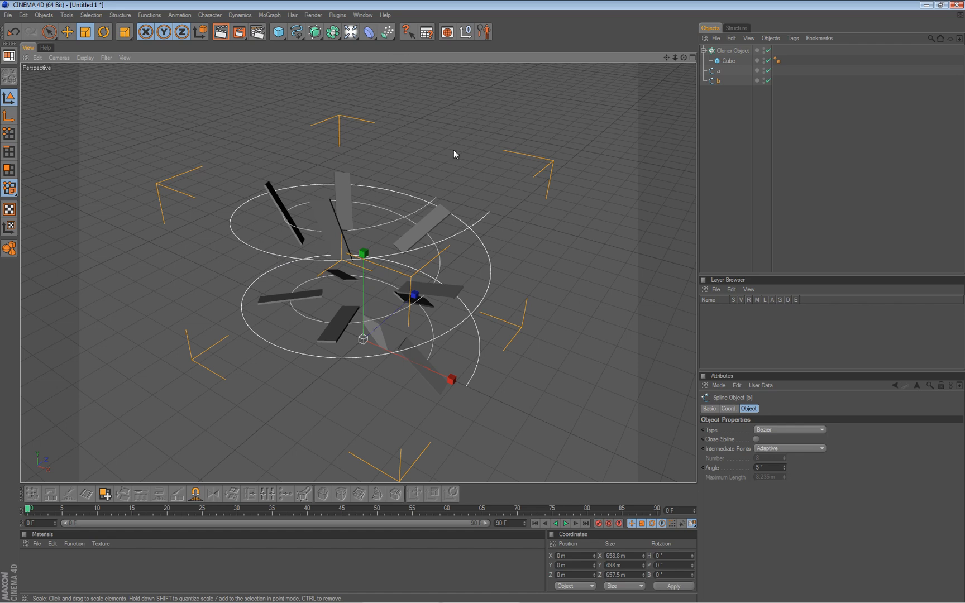
Assign spline b as the Cloner's rail and reset the clones' heading and pitch rotation to 0°.
click(729, 51)
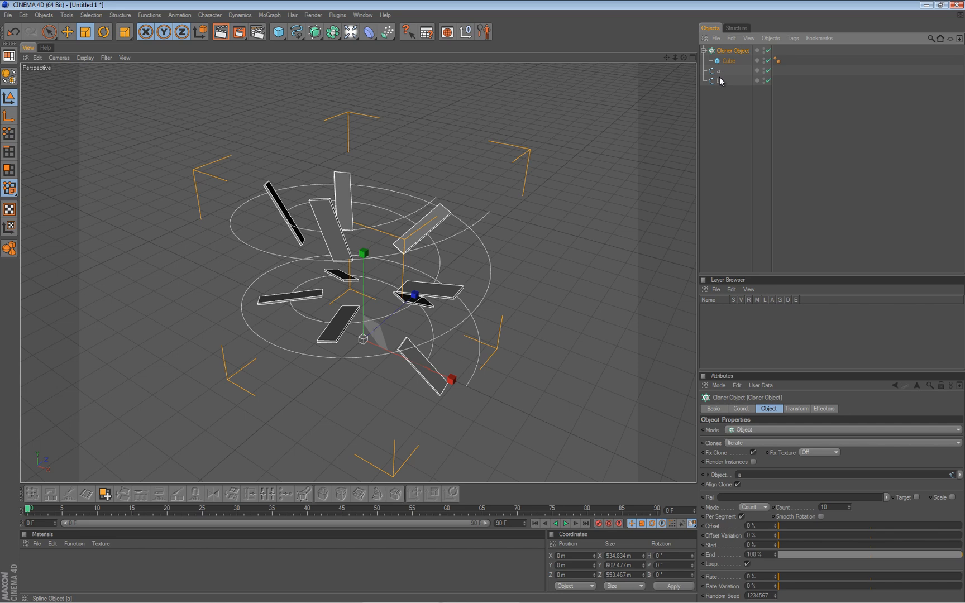
drag(719, 82, 724, 501)
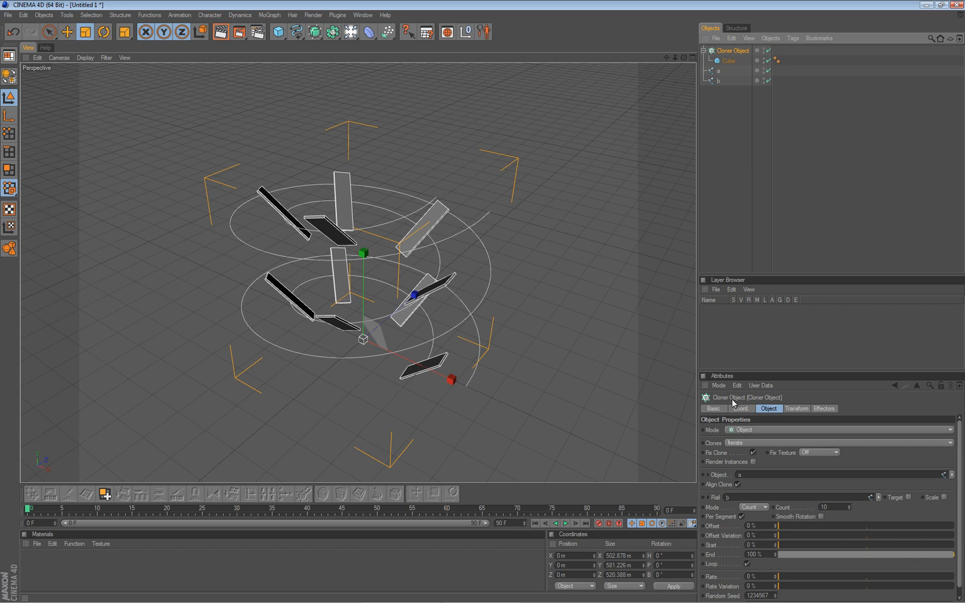
click(797, 409)
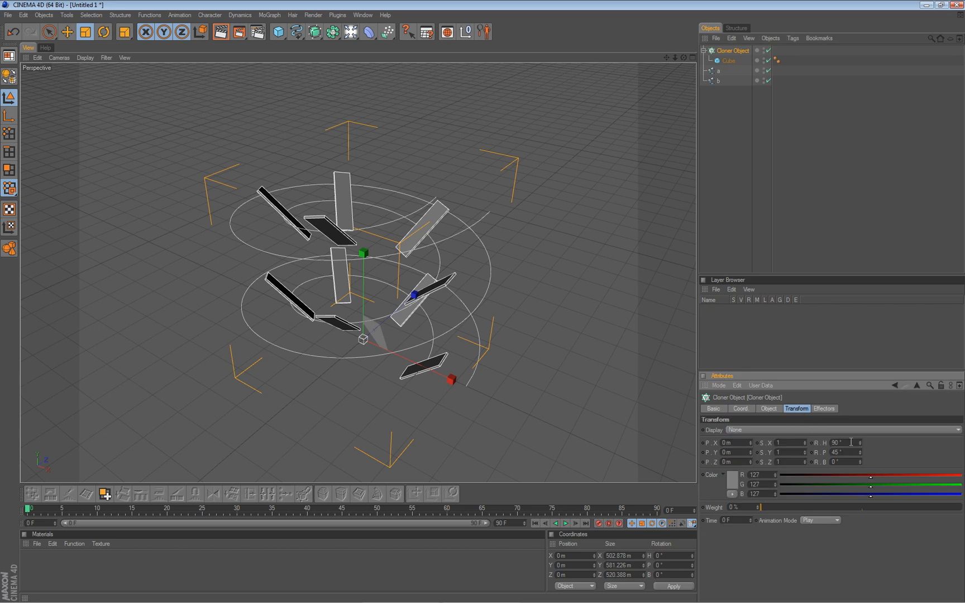
drag(853, 442, 813, 446)
text(0)
key(Tab)
text(0)
key(Return)
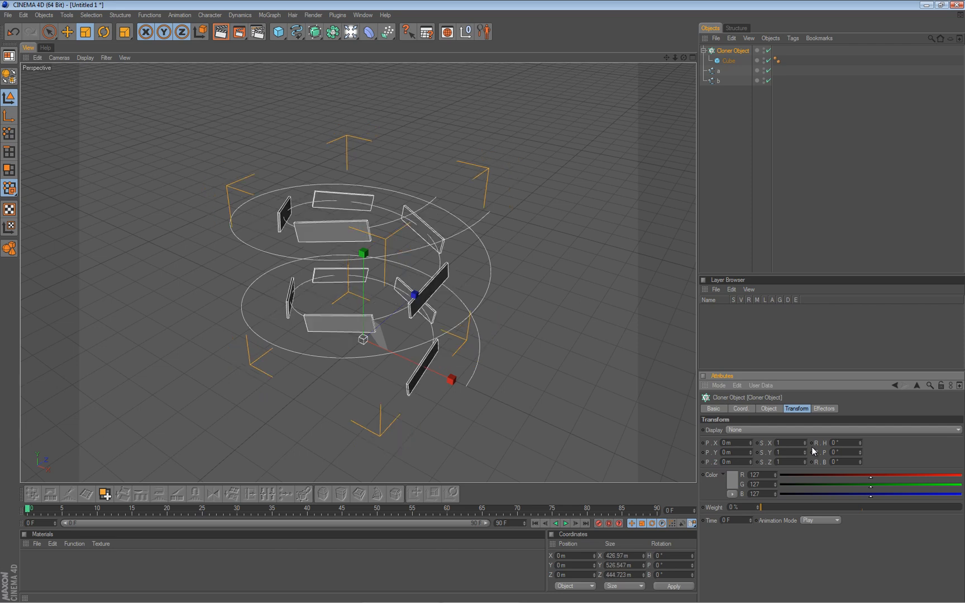
scroll(489, 263, up, 3)
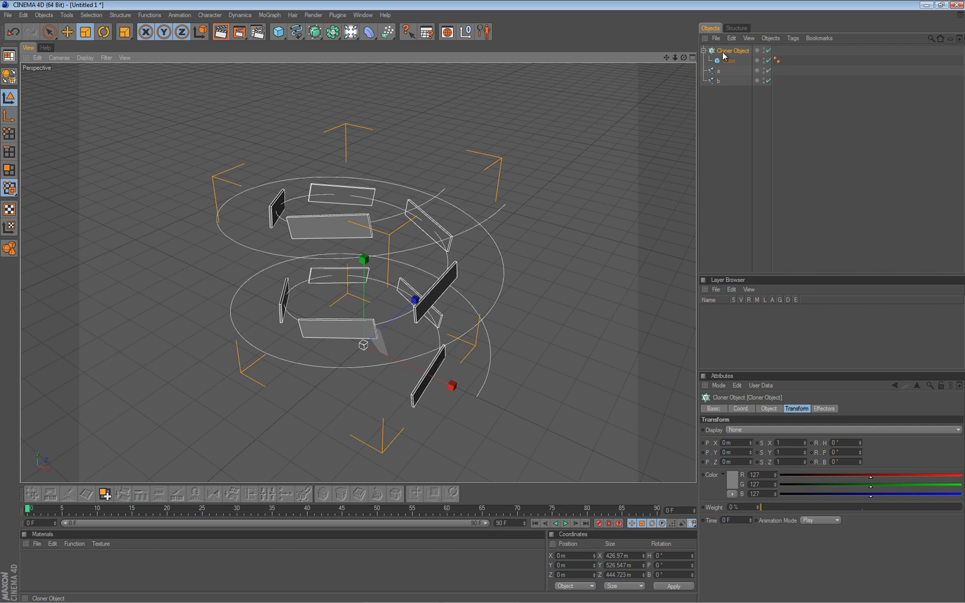
Compare the clones with the rail's Target option switched on and off, and examine them from another angle.
click(768, 408)
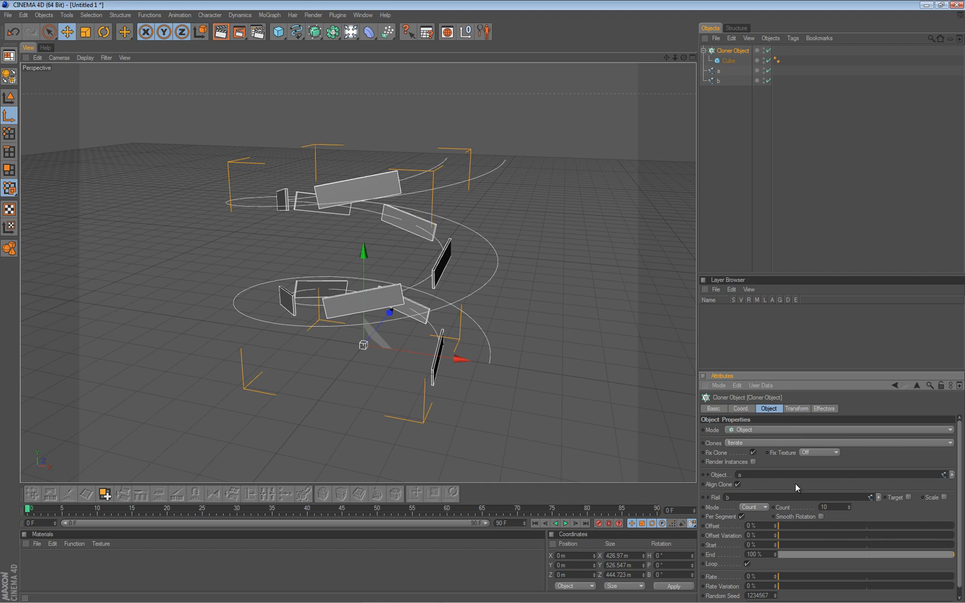
click(909, 497)
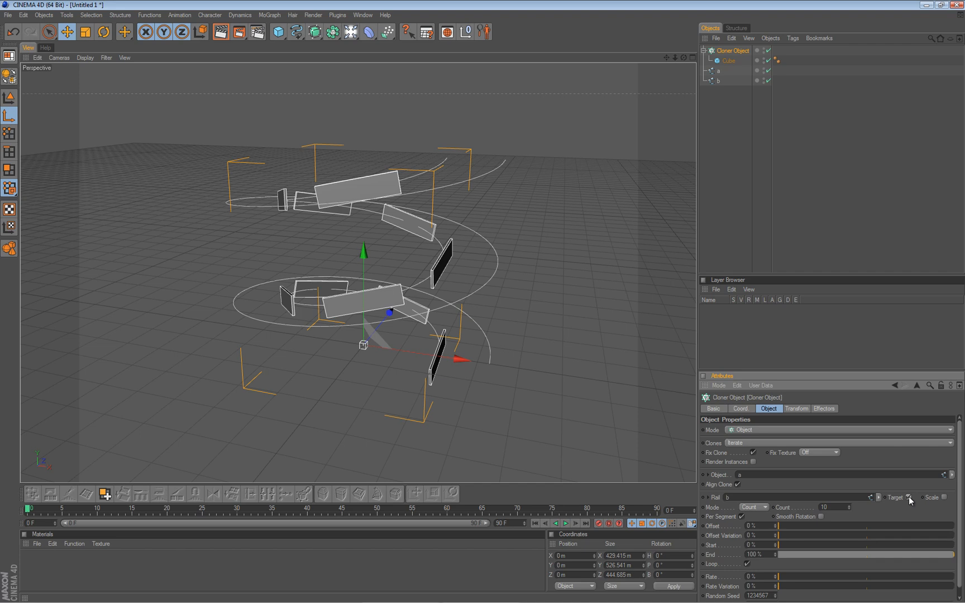
click(908, 497)
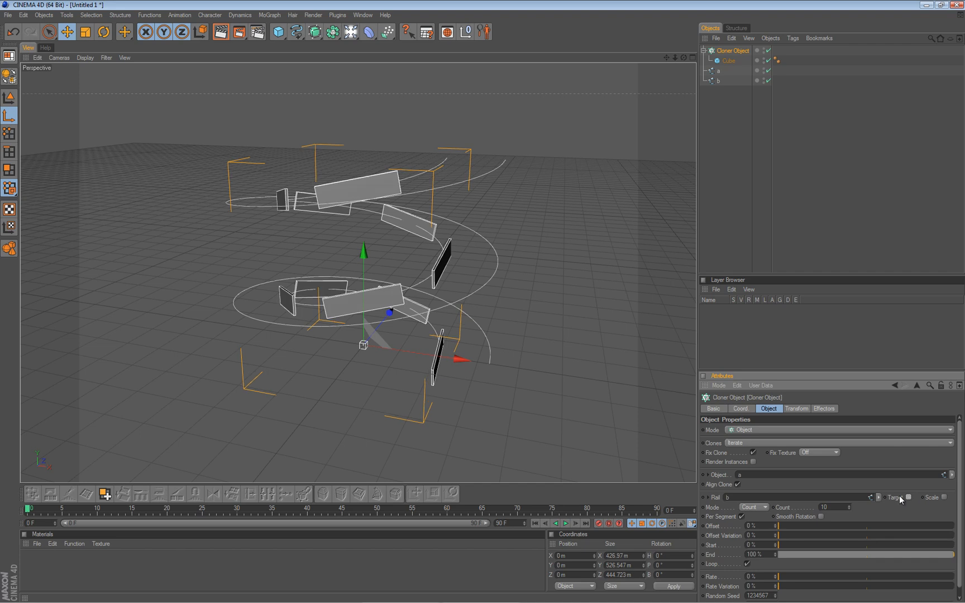
alt+drag(480, 302, 471, 302)
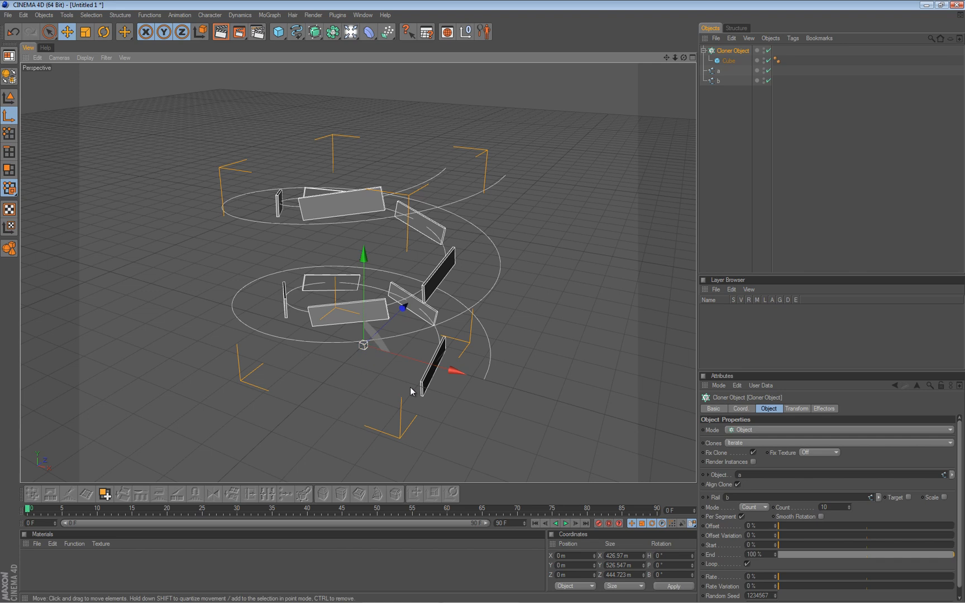
Try to rotate and move the axis of the cube inside the Cloner to reorient the clones.
click(728, 61)
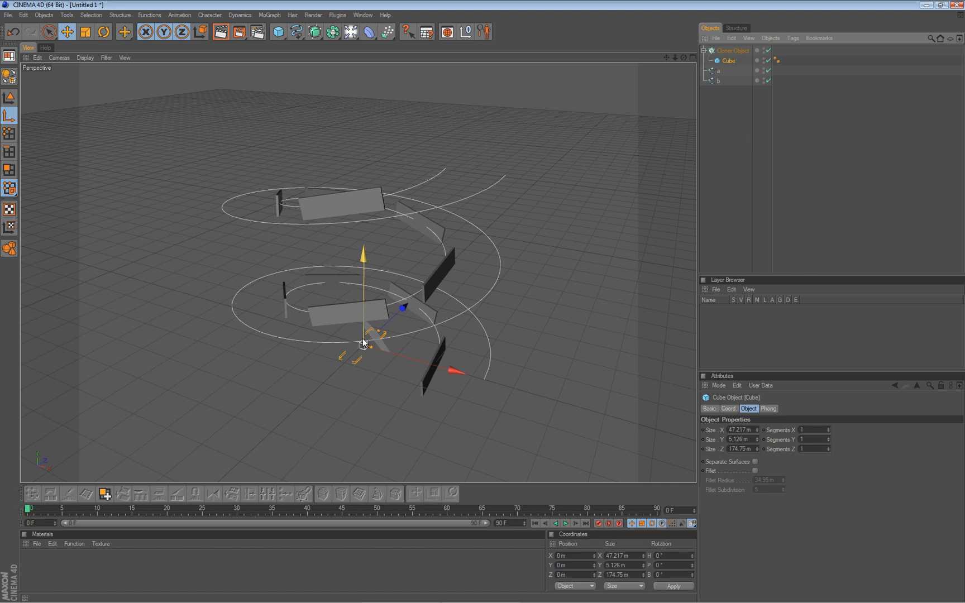
key(r)
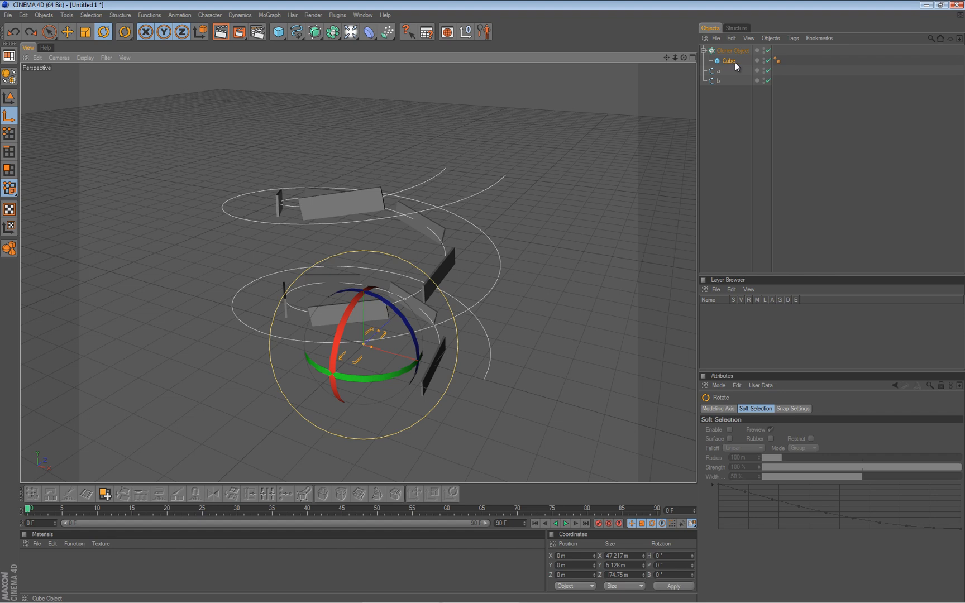
drag(351, 212, 482, 302)
key(e)
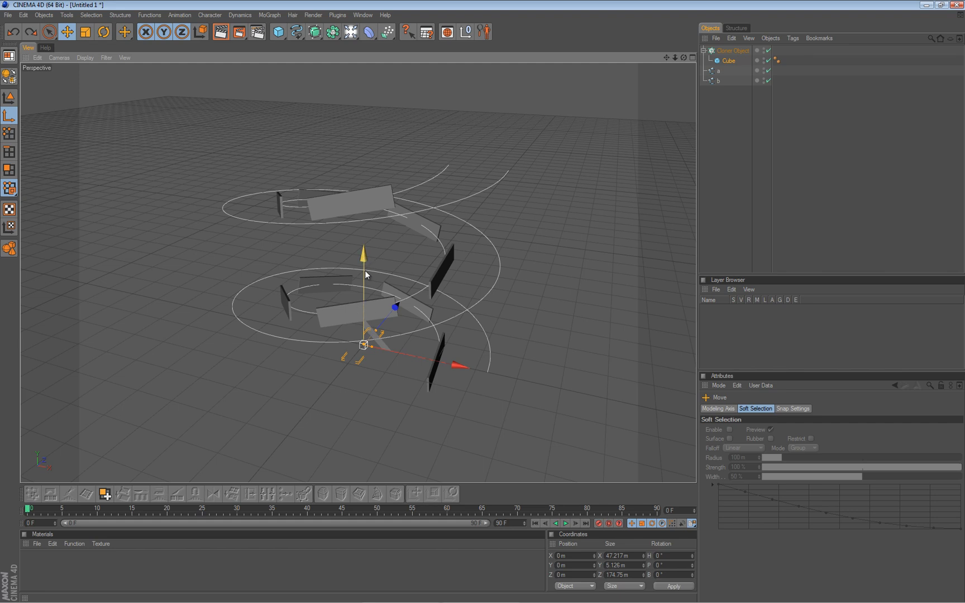
alt+drag(363, 326, 480, 301)
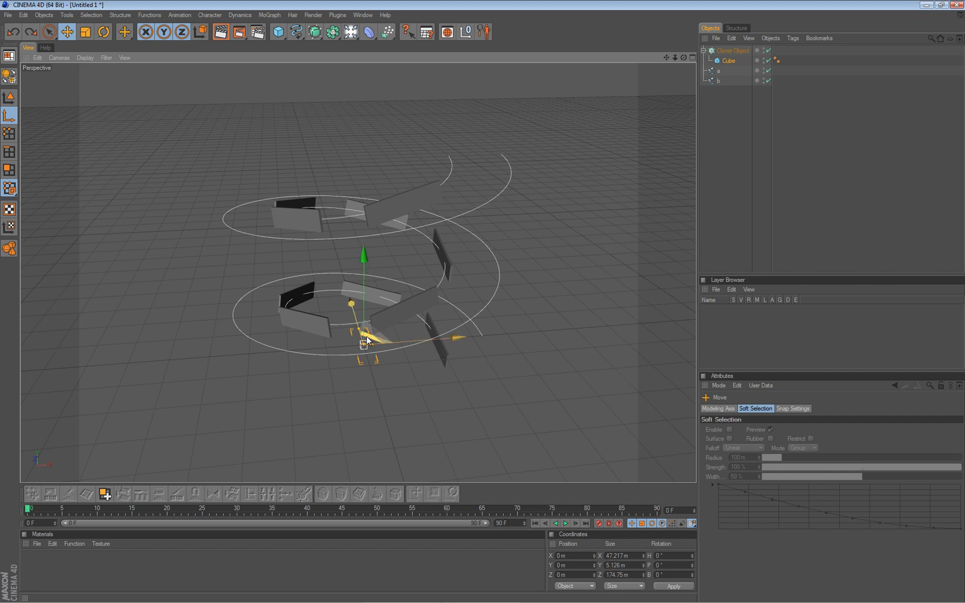
Set the perspective viewport's display to Gouraud Shading (Lines).
click(84, 59)
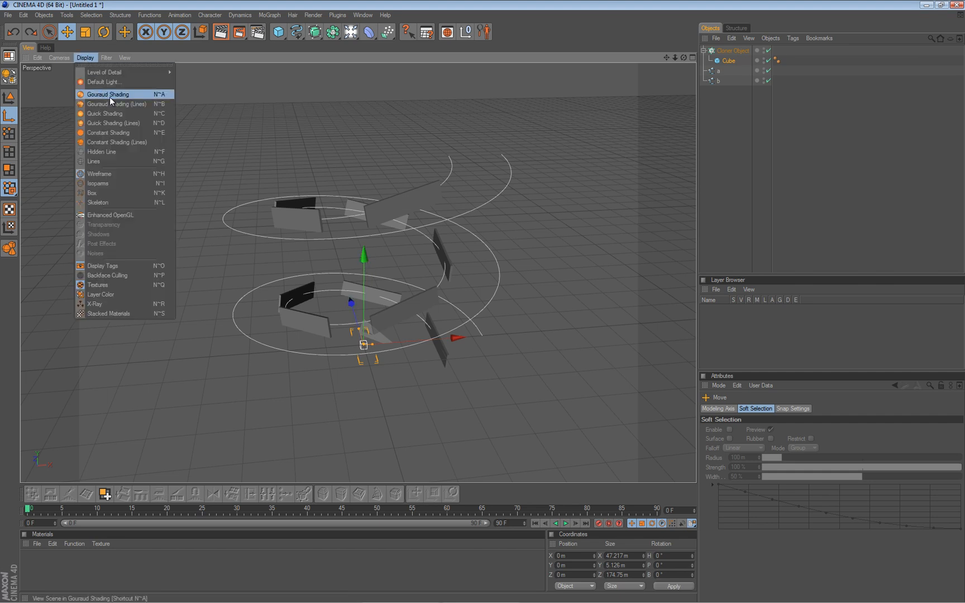
click(128, 105)
alt+drag(476, 300, 484, 302)
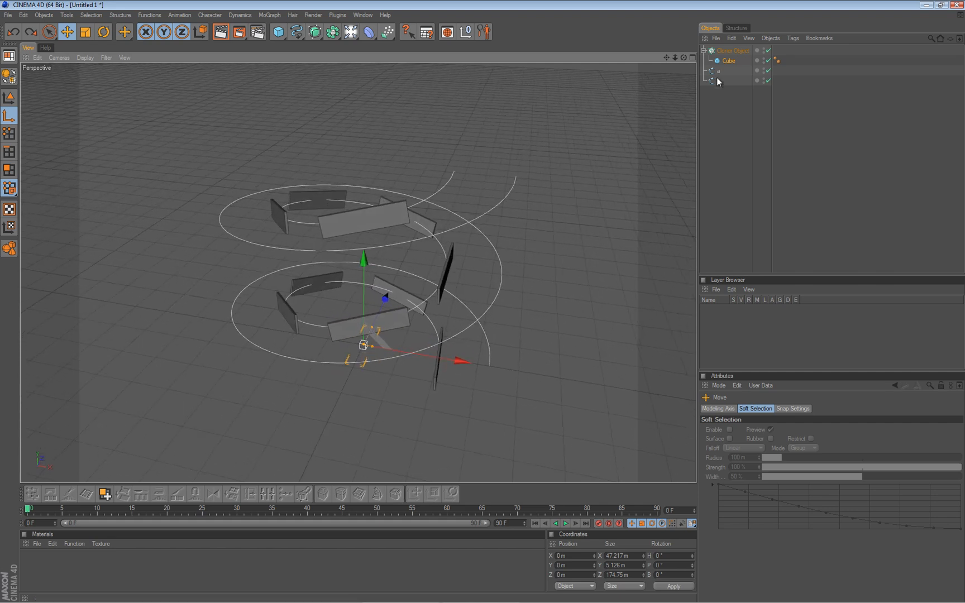
Set the Cloner's clone count to 20.
click(737, 50)
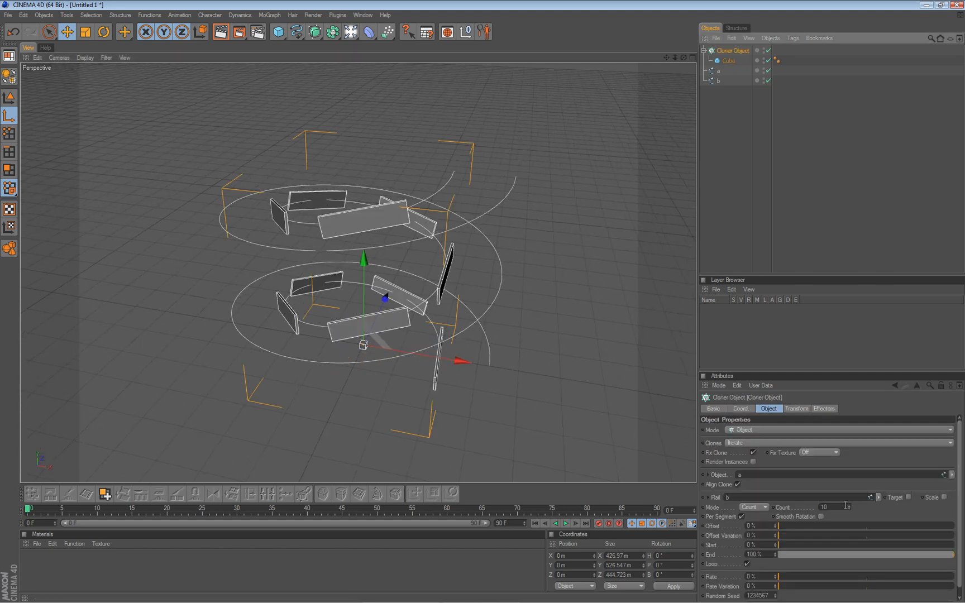
drag(849, 505, 850, 504)
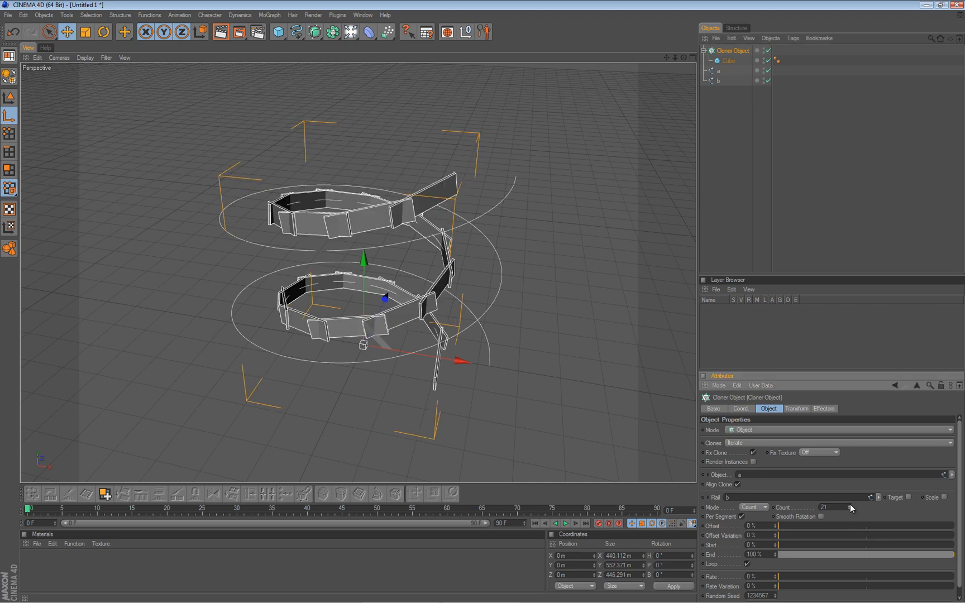
click(849, 508)
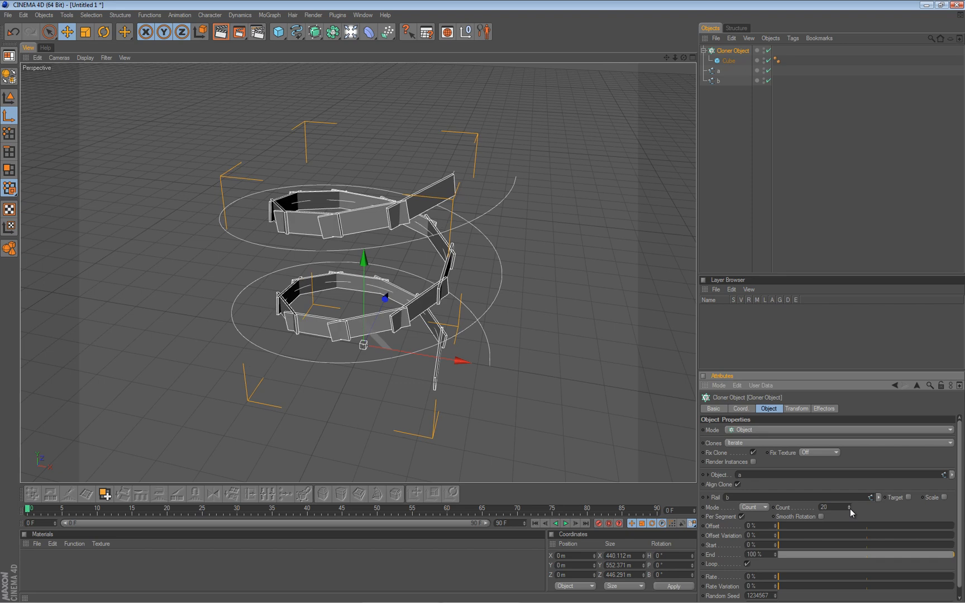
alt+drag(483, 305, 486, 298)
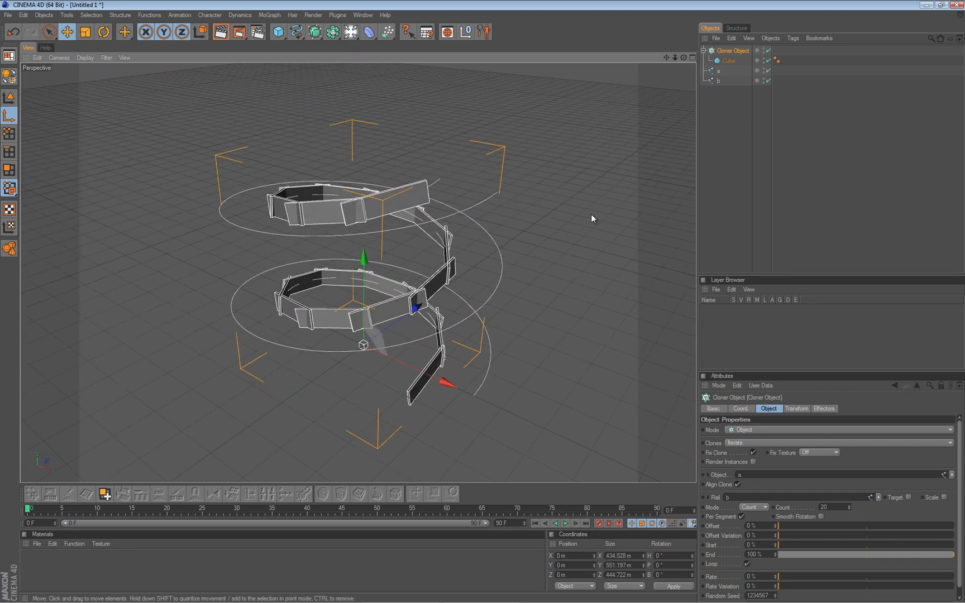
Convert the cube inside the Cloner into an editable polygon object.
click(728, 62)
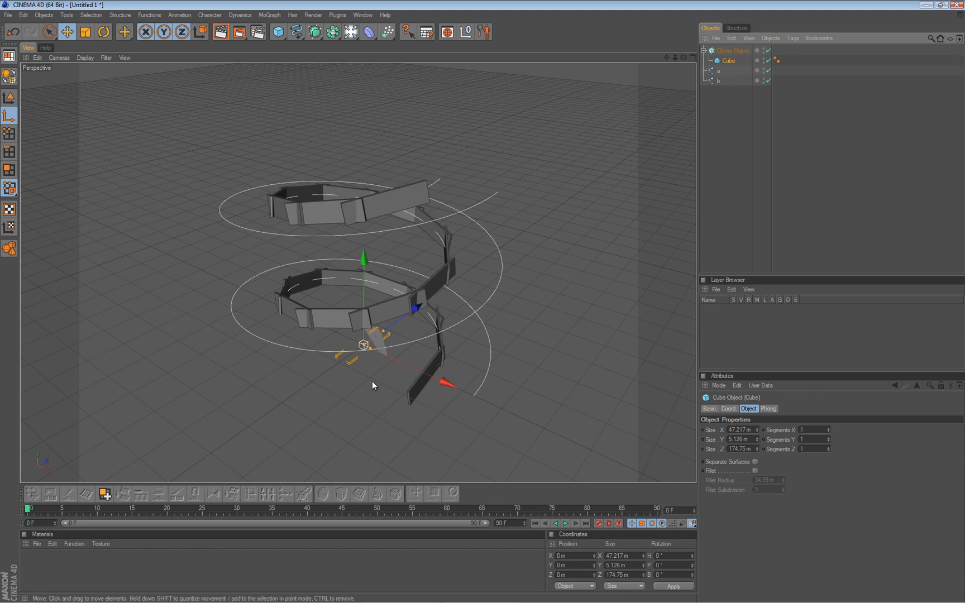
key(c)
scroll(378, 297, up, 5)
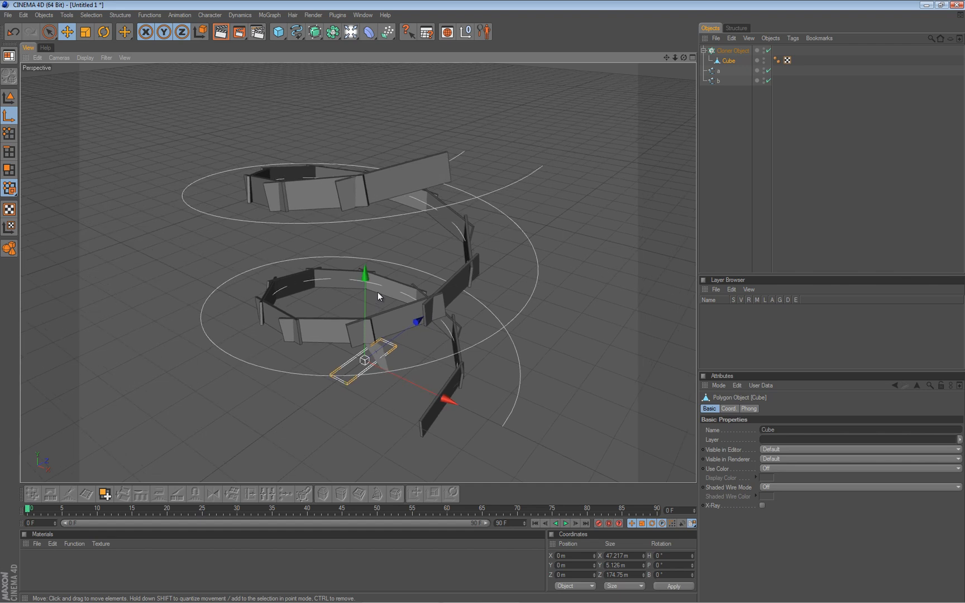
scroll(378, 292, up, 1)
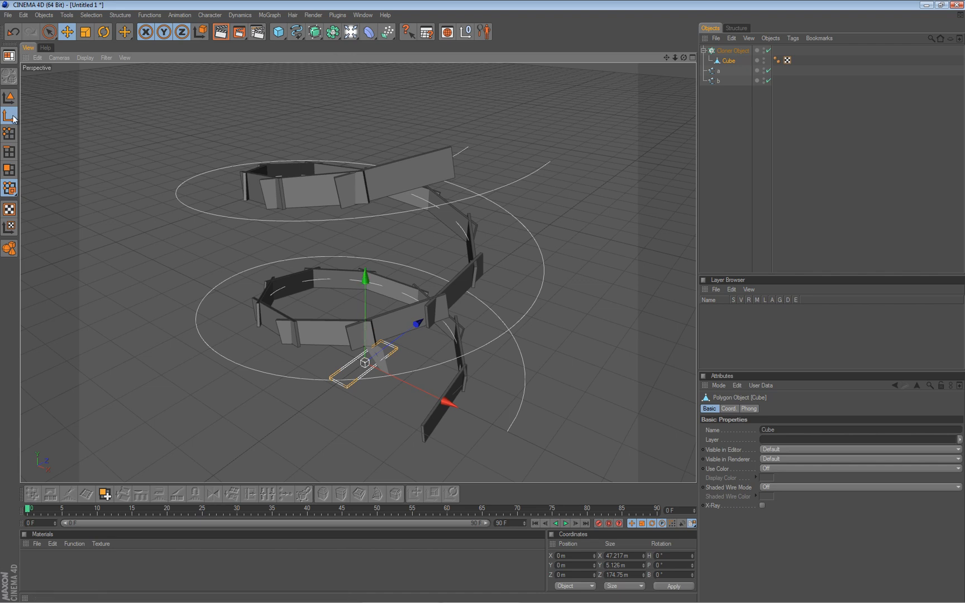
Rotate the cube's object axis to 90° heading, 170° pitch and -90° bank so the clones lie flat as steps along the helix.
key(r)
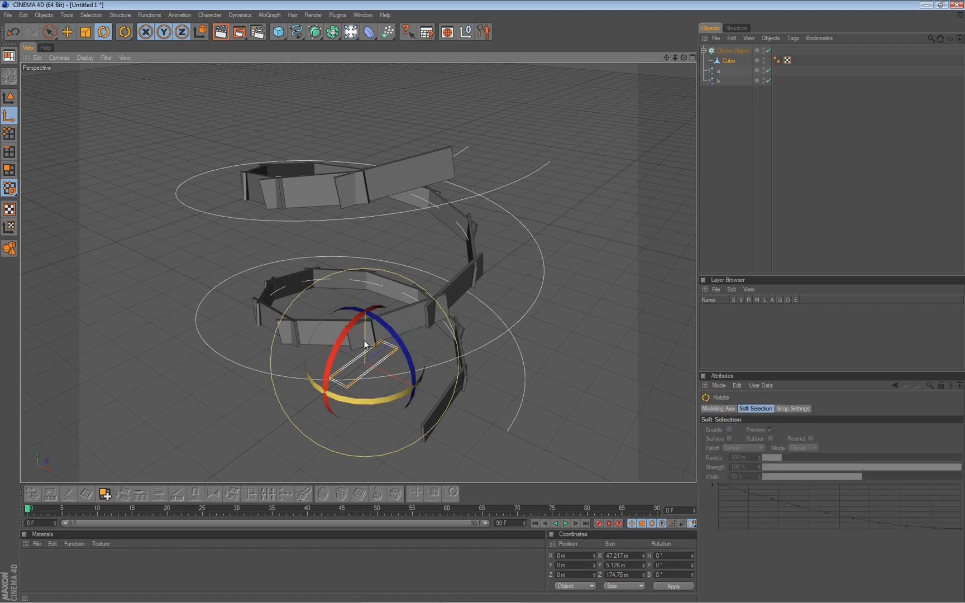
drag(355, 321, 330, 399)
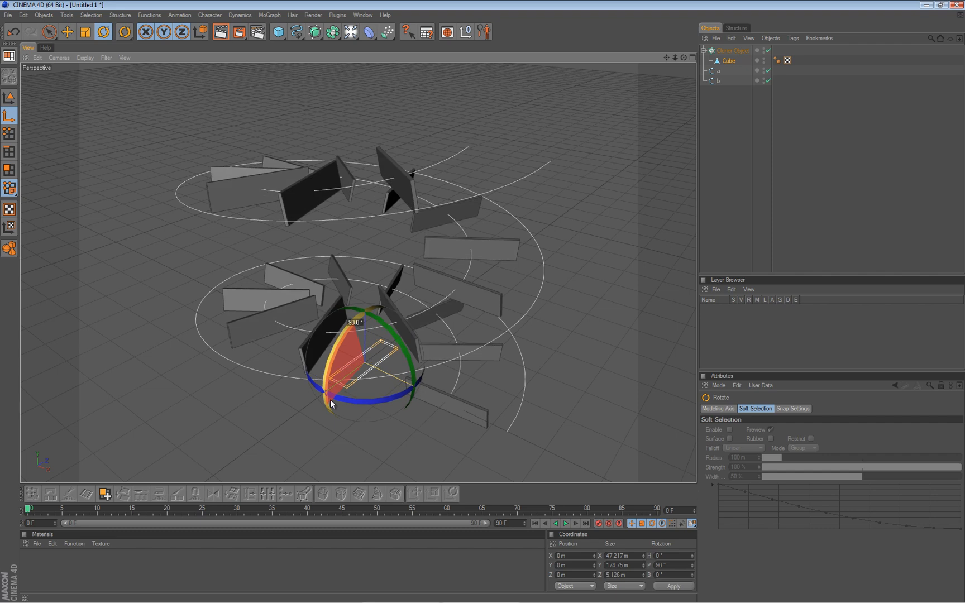
drag(330, 400, 330, 399)
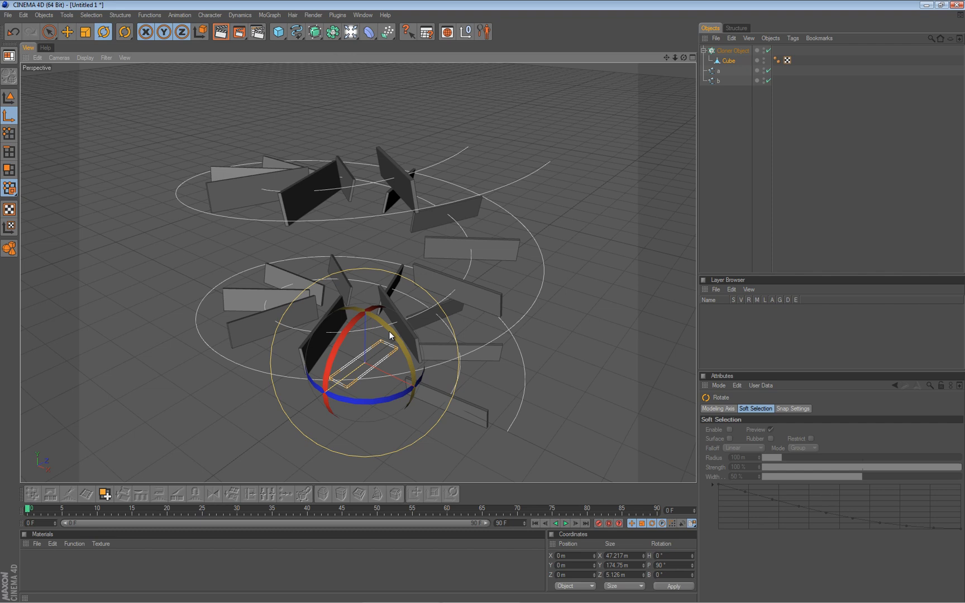
drag(389, 335, 400, 394)
alt+drag(297, 327, 481, 299)
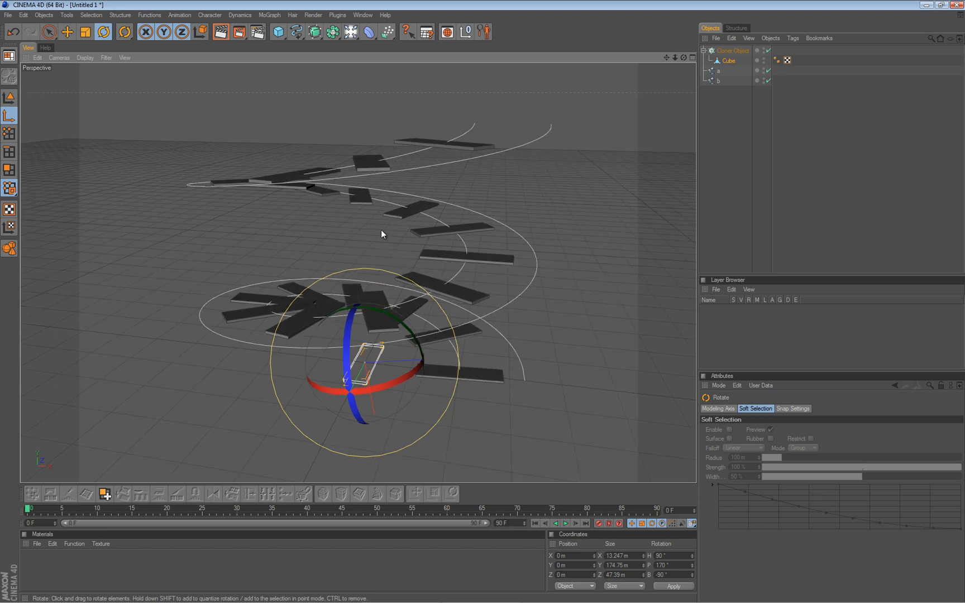
drag(479, 302, 346, 273)
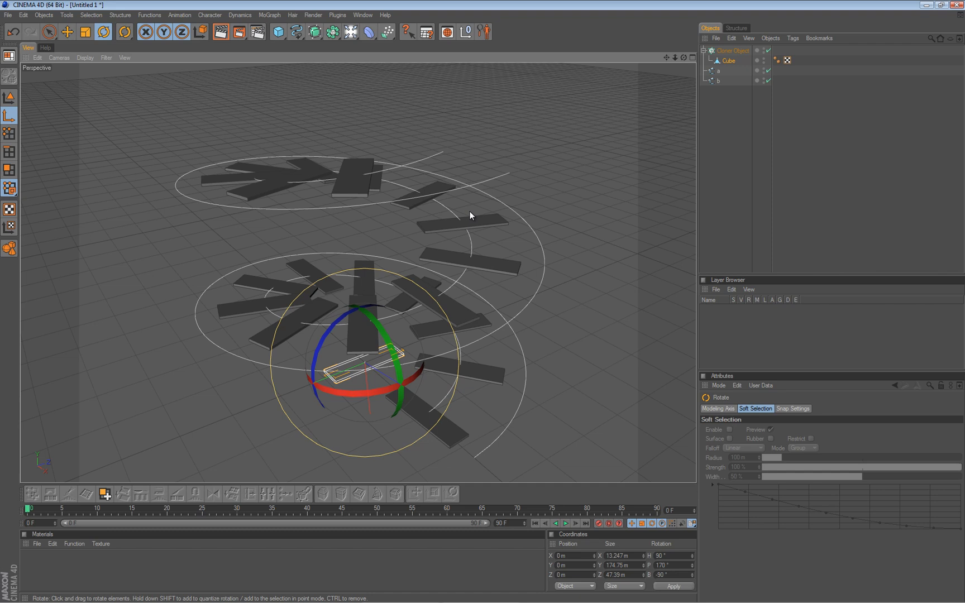
Shift the cube's axis towards one end, to about 62 m in Z, and scale the cube's length down to about 167 m.
key(e)
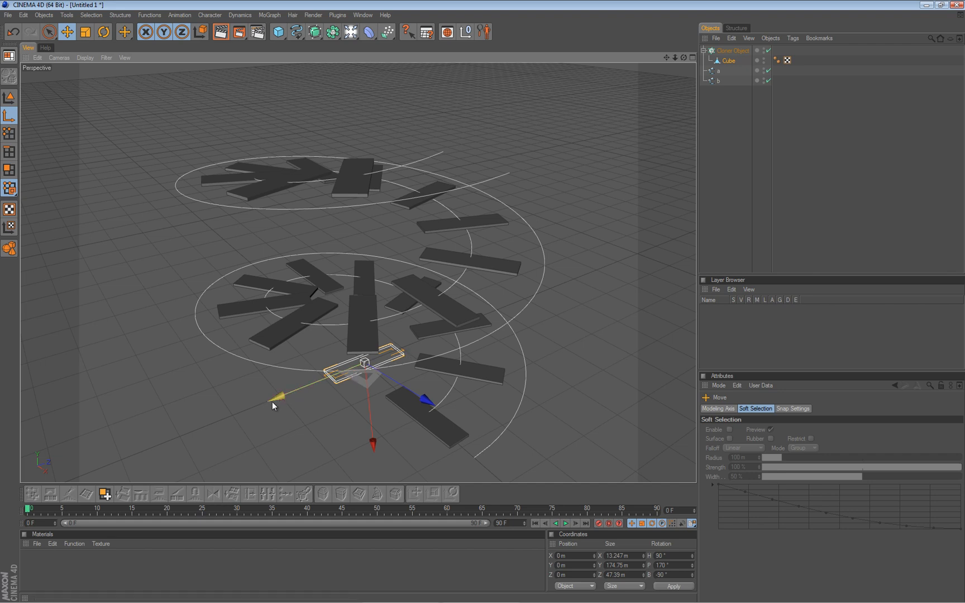
drag(271, 397, 482, 302)
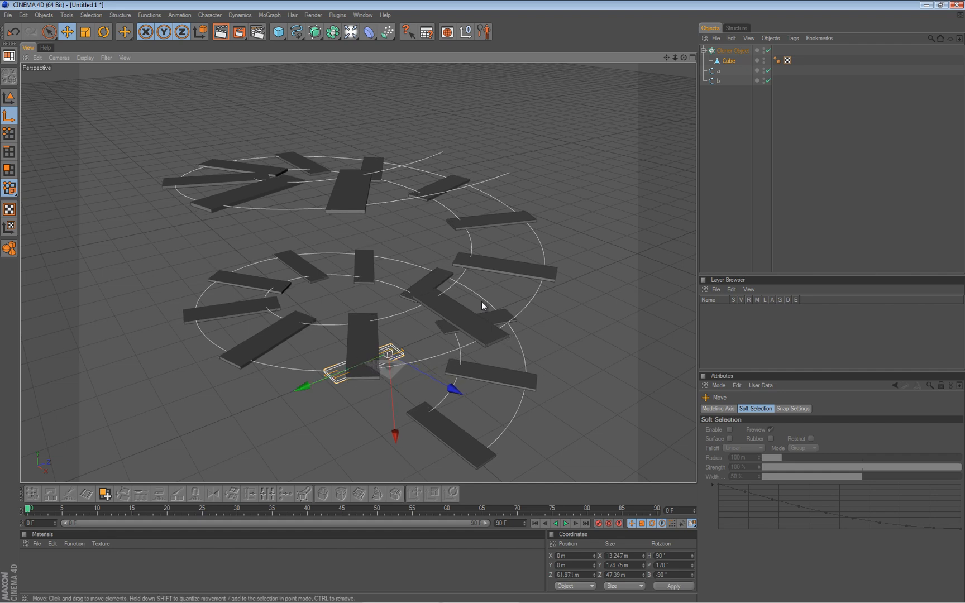
click(9, 97)
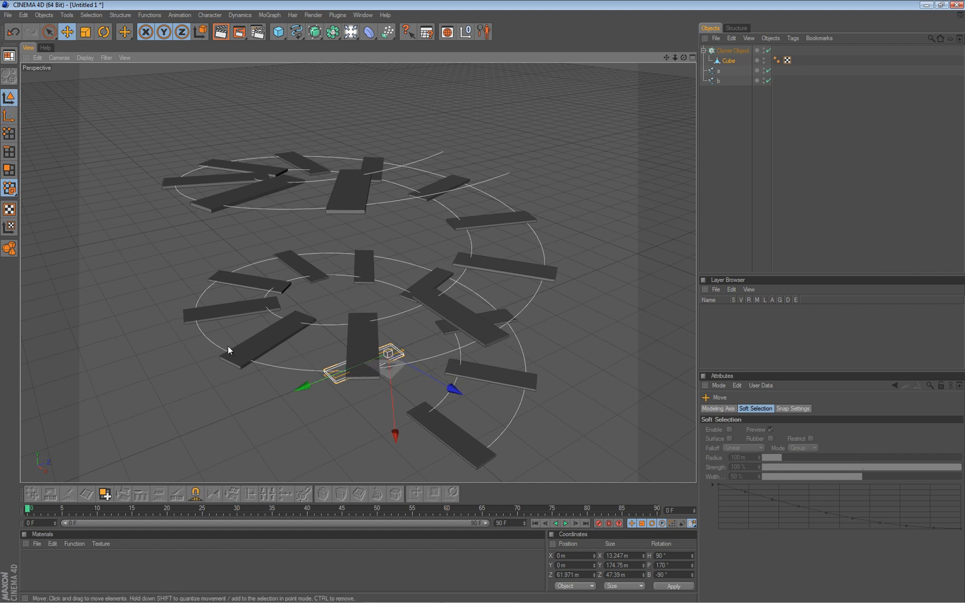
key(t)
drag(294, 389, 482, 302)
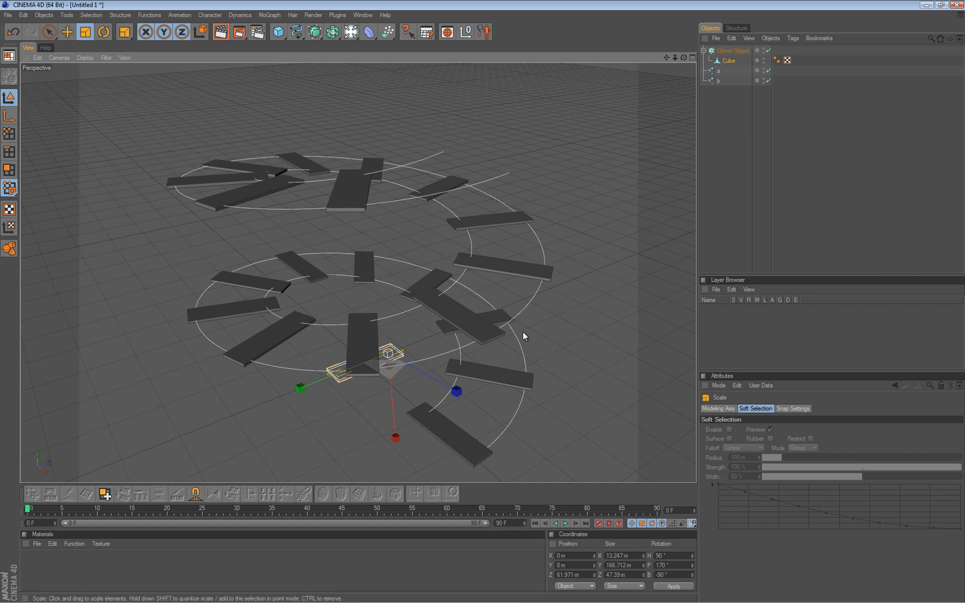
Raise the Cloner's clone count to 30.
click(736, 50)
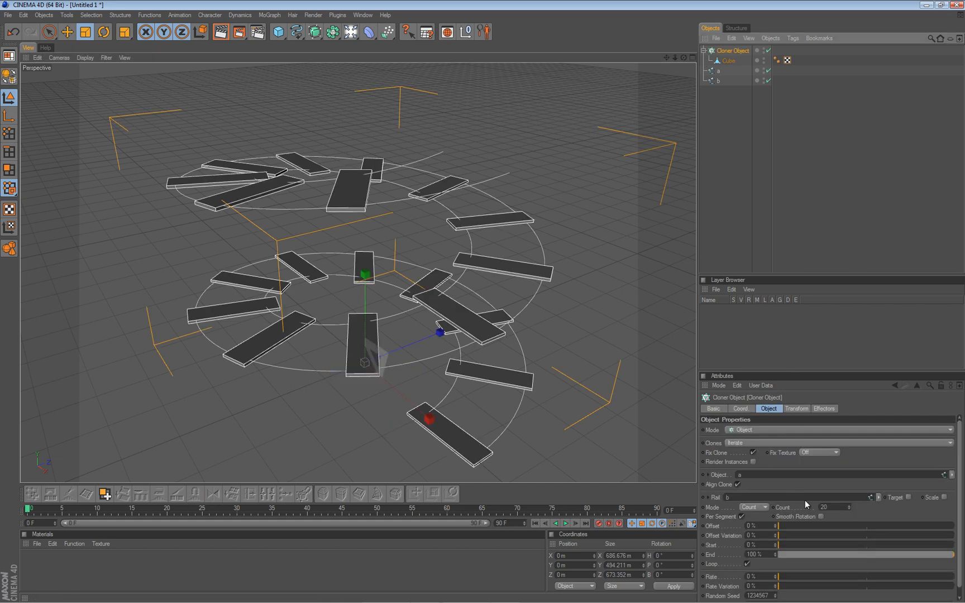
click(847, 505)
click(847, 505)
click(846, 505)
click(847, 506)
click(847, 505)
click(847, 505)
click(847, 505)
click(847, 505)
click(847, 505)
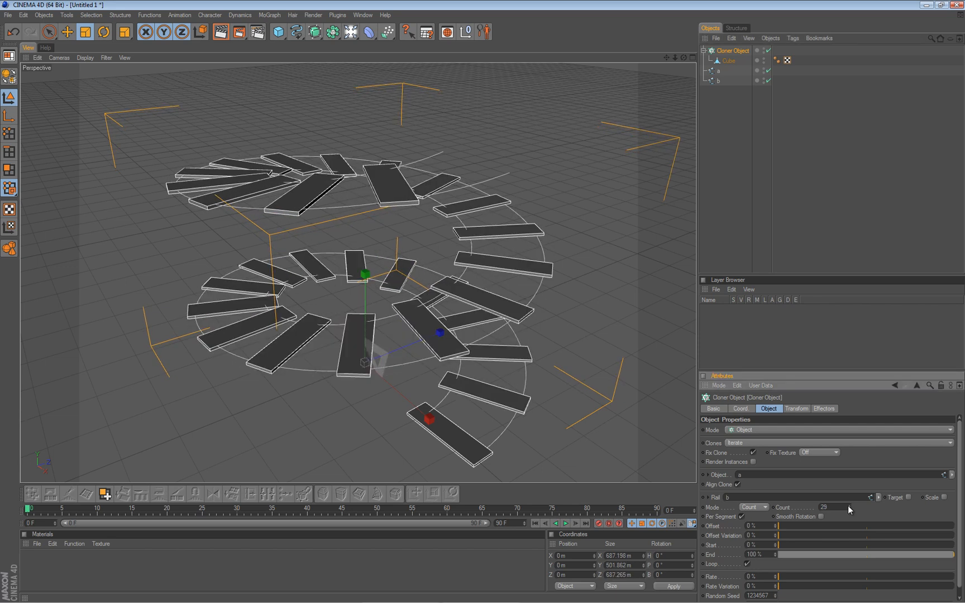
click(847, 505)
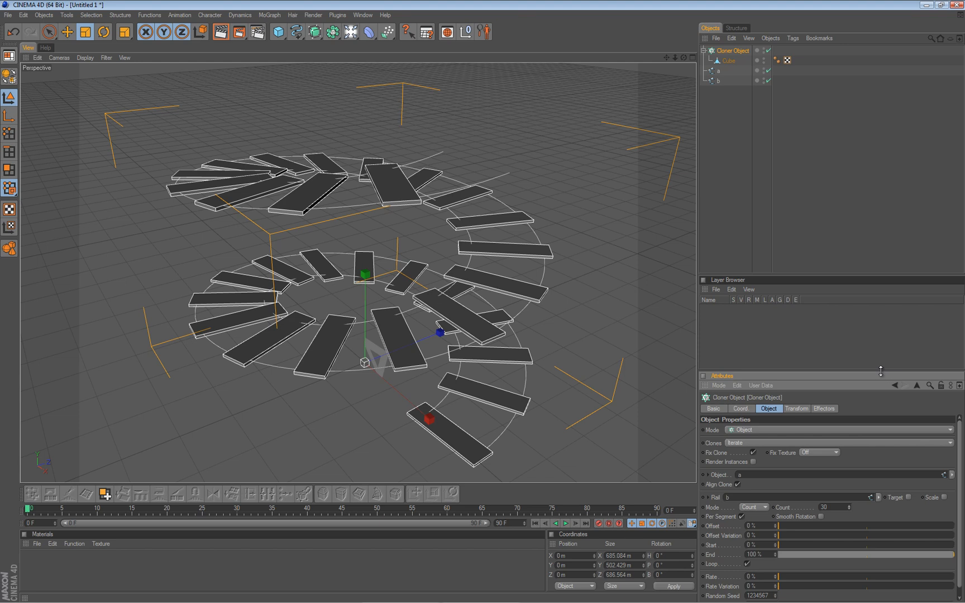
Set the Cloner's distribution mode to Even and enable Smooth Rotation.
drag(881, 371, 881, 328)
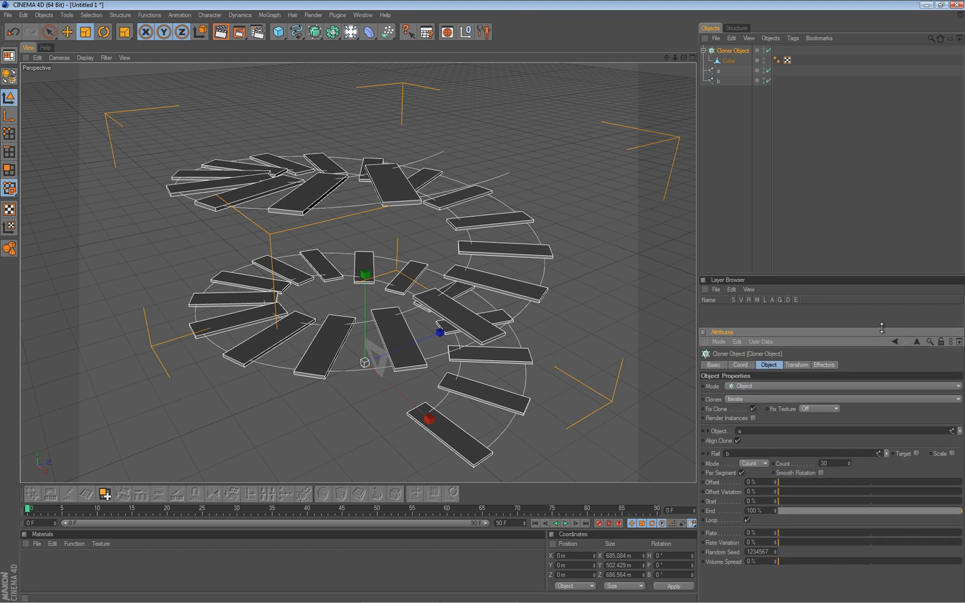
click(766, 463)
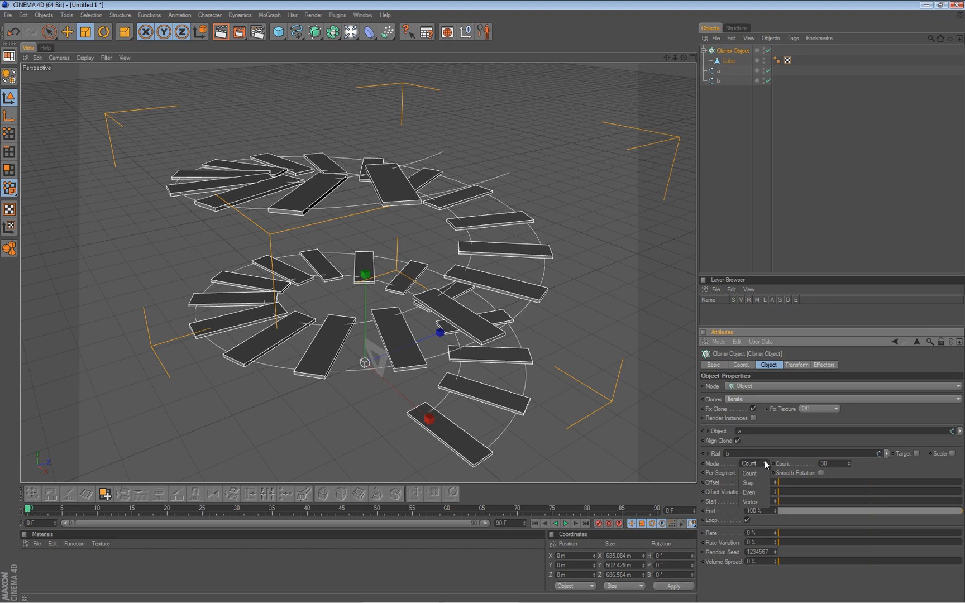
click(751, 492)
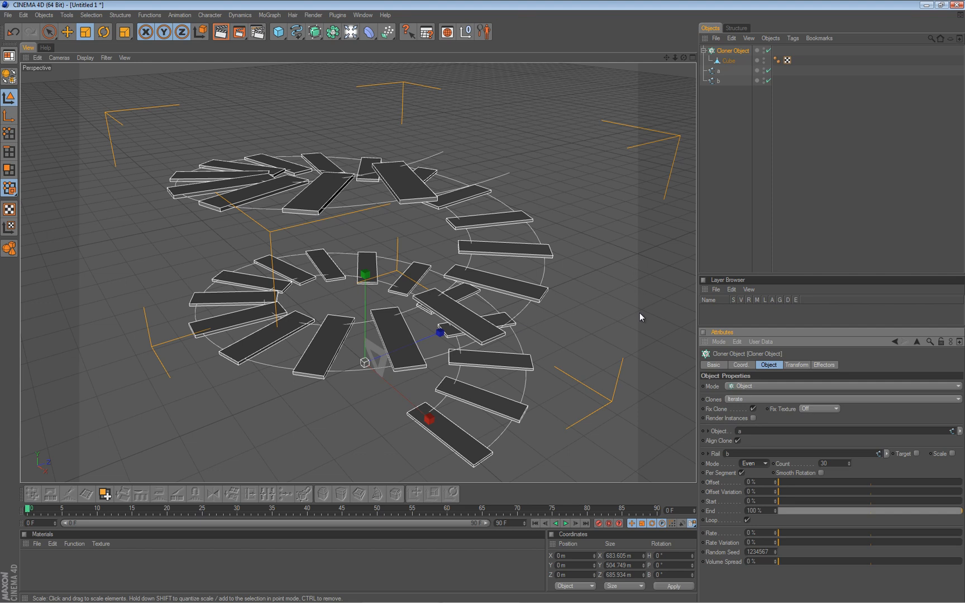
click(822, 473)
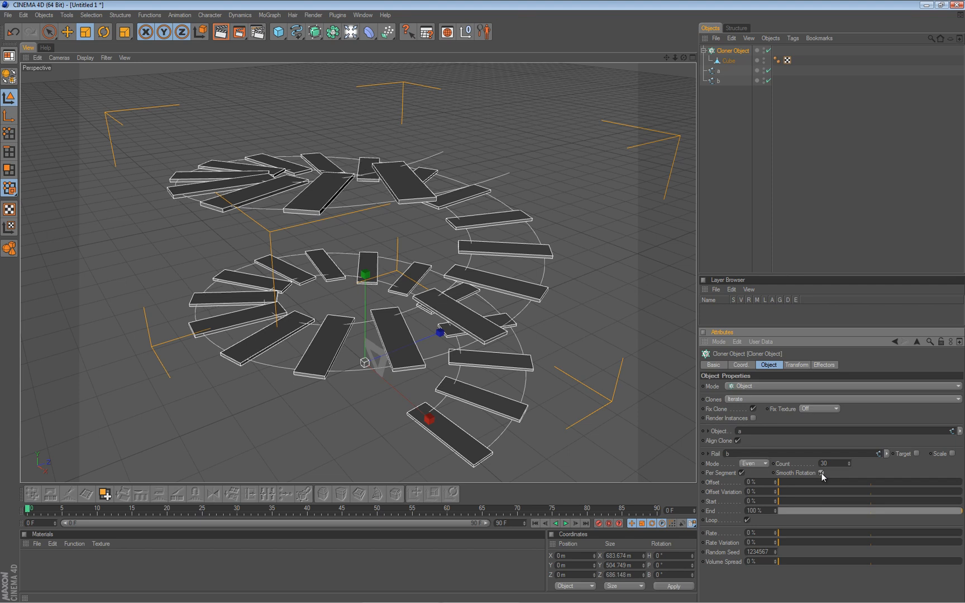
click(821, 474)
click(822, 473)
Increase the Cloner's clone count to 50 and check the staircase from a different angle.
drag(847, 462, 847, 462)
click(847, 462)
click(847, 462)
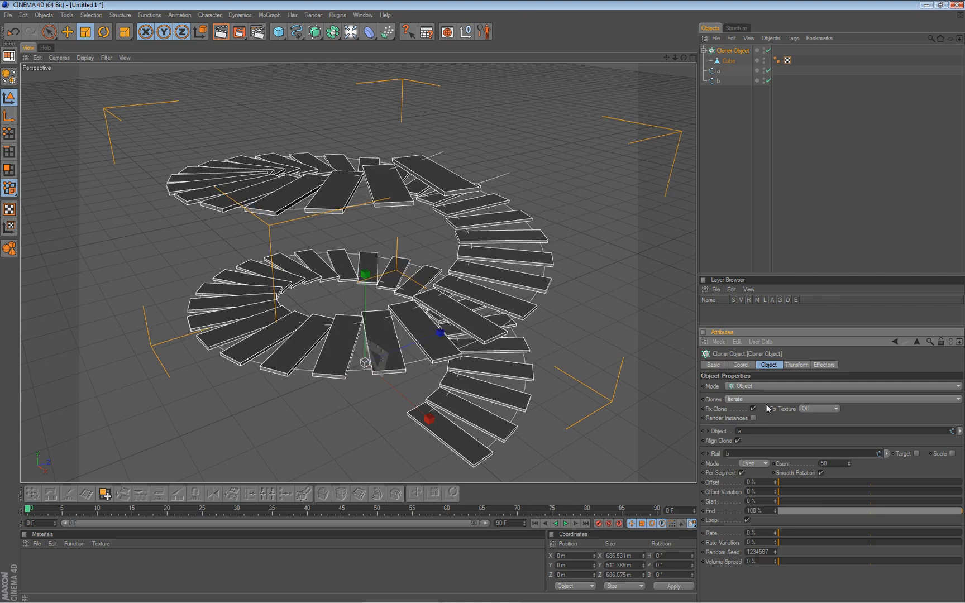
alt+drag(424, 294, 537, 232)
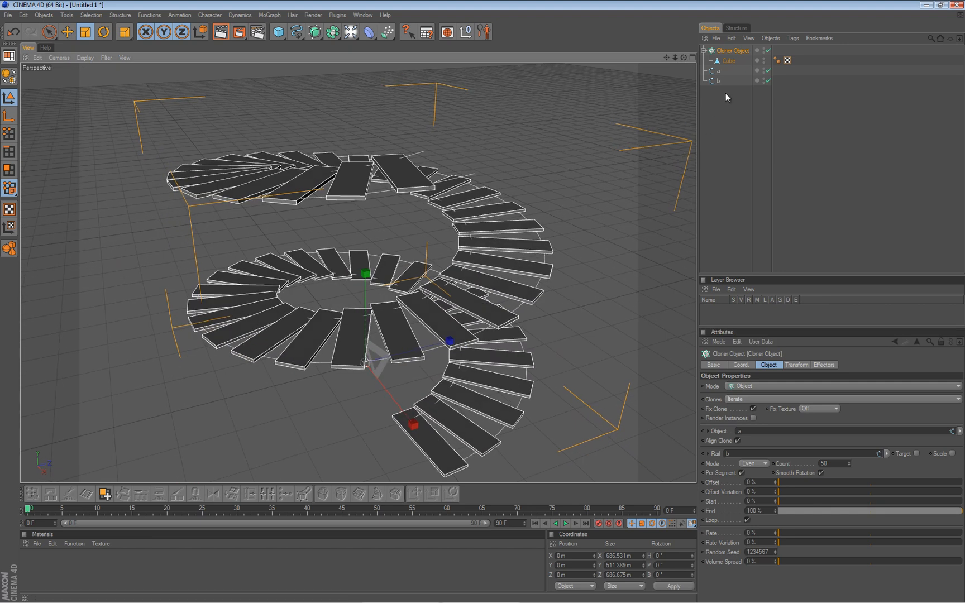
Scale splines a and b up together along Y, stretching the staircase to about 718 m tall, and reselect the Cloner.
scroll(377, 174, down, 3)
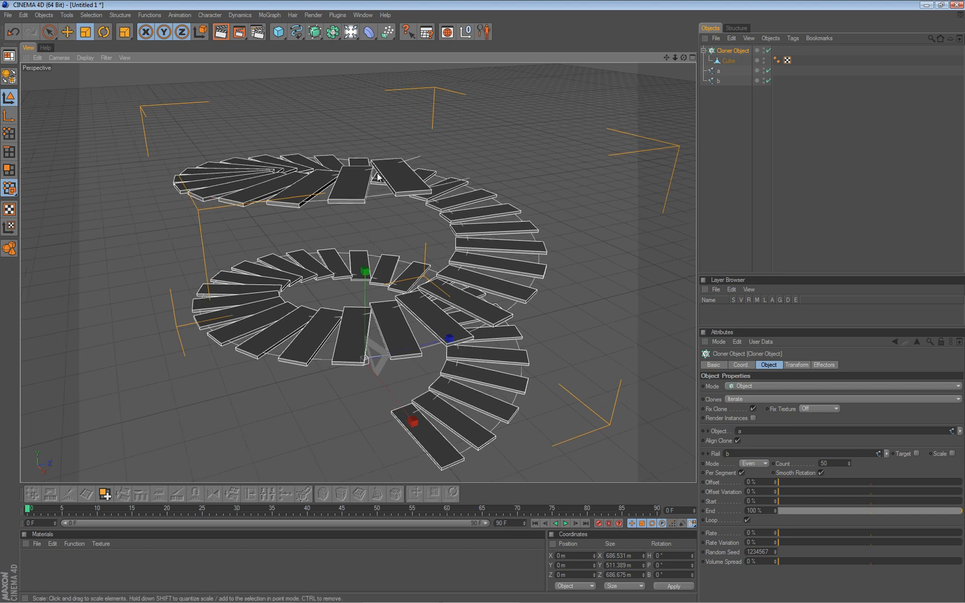
alt+drag(362, 238, 365, 311)
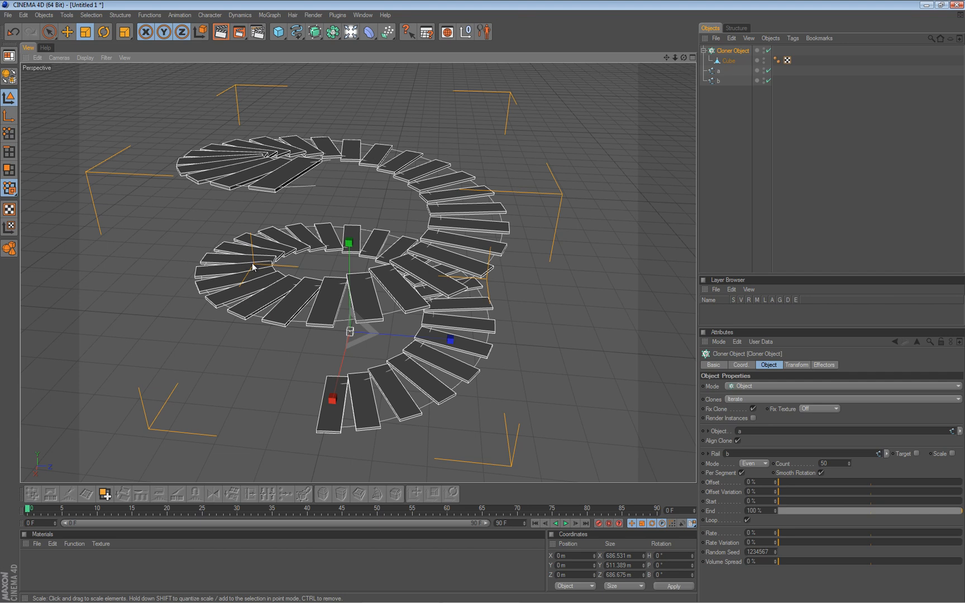
scroll(348, 246, down, 2)
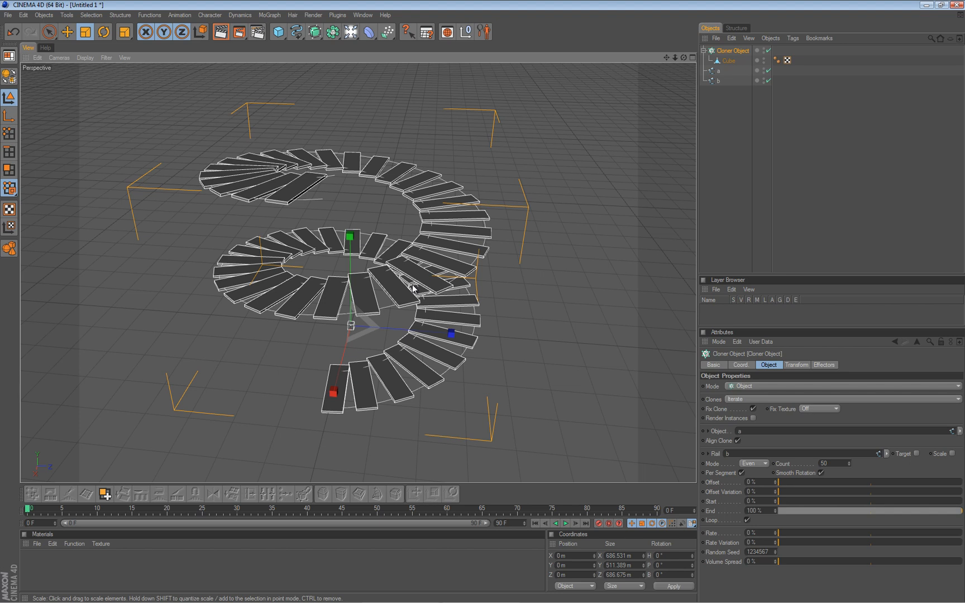
scroll(480, 306, down, 3)
alt+drag(480, 302, 484, 301)
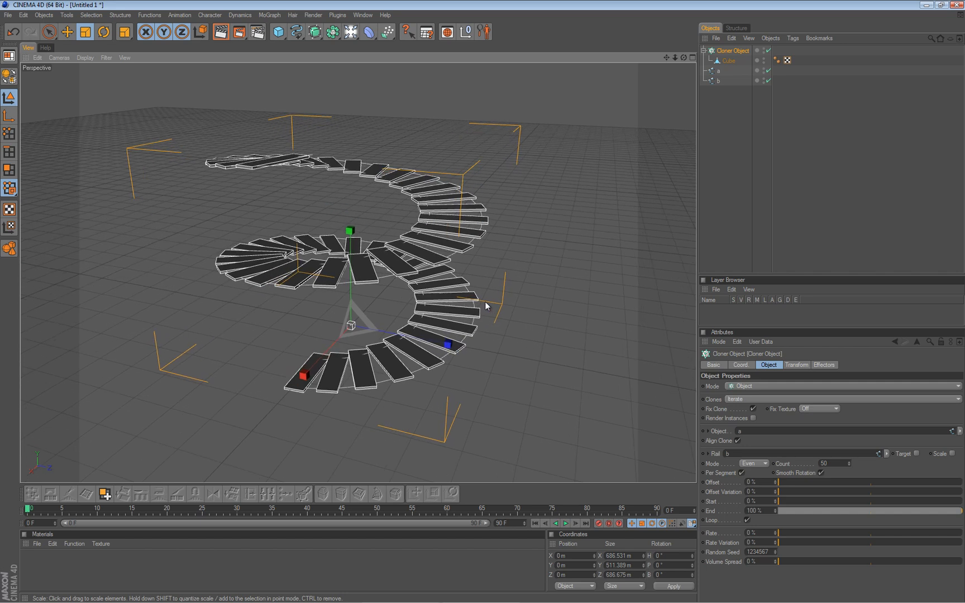
alt+middle_drag(485, 301, 516, 317)
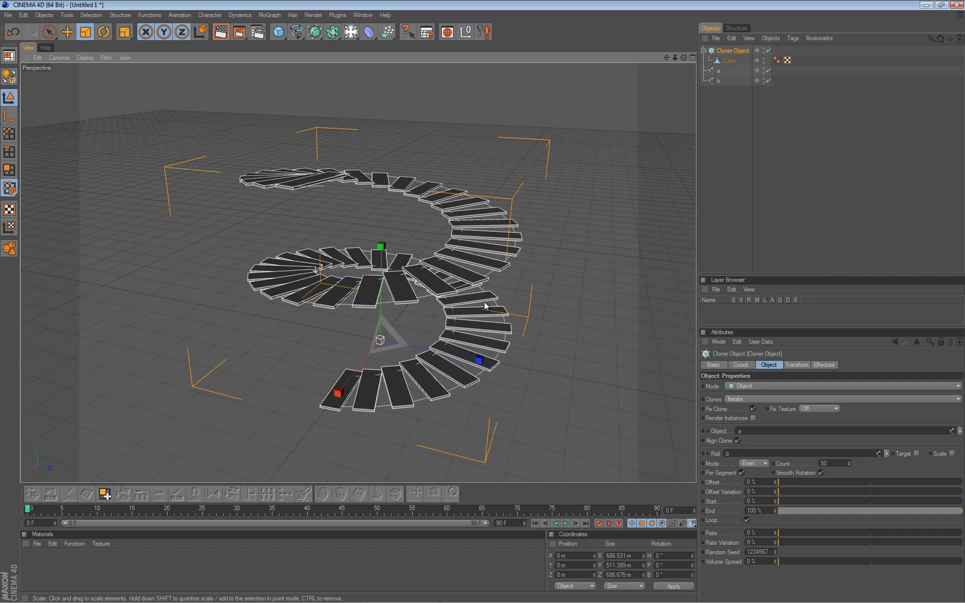
click(714, 73)
shift+click(715, 80)
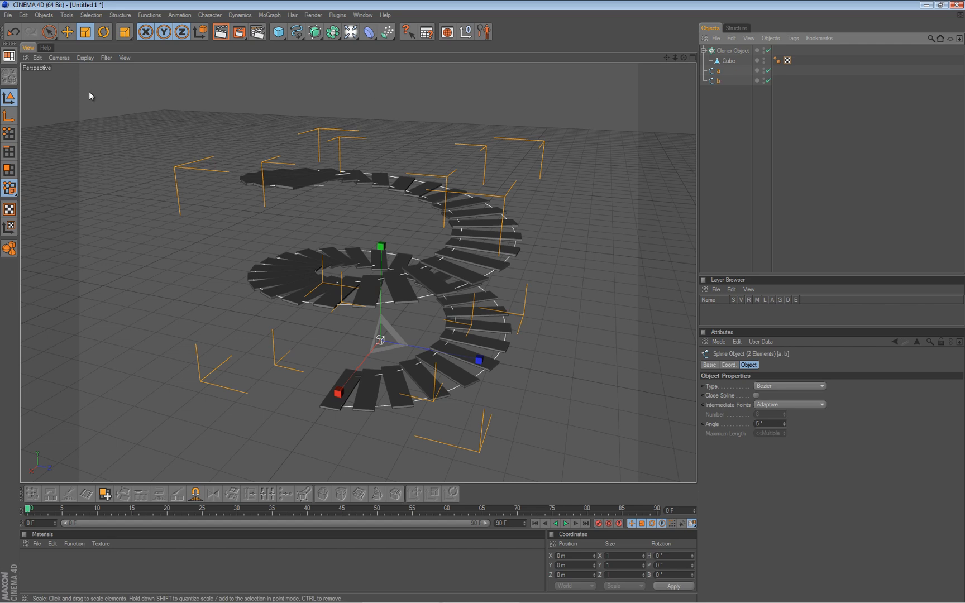
scroll(369, 235, down, 2)
mouse_move(369, 235)
mouse_down()
mouse_move(487, 302)
mouse_move(480, 306)
mouse_move(491, 303)
mouse_move(464, 301)
mouse_move(485, 301)
mouse_move(382, 237)
mouse_up()
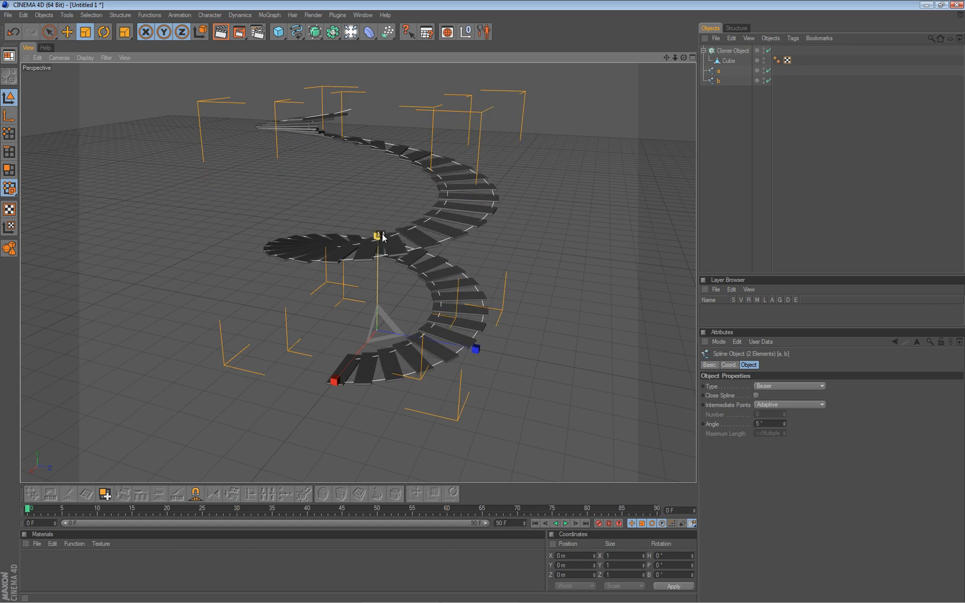
scroll(387, 252, down, 2)
mouse_move(211, 316)
alt+mouse_down()
mouse_move(492, 302)
mouse_move(227, 307)
alt+mouse_up()
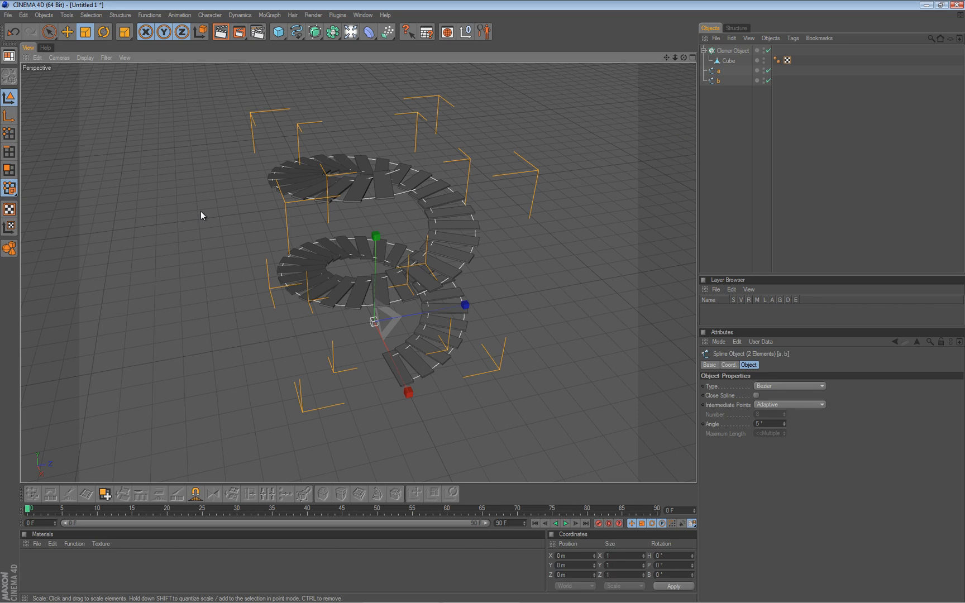
click(734, 52)
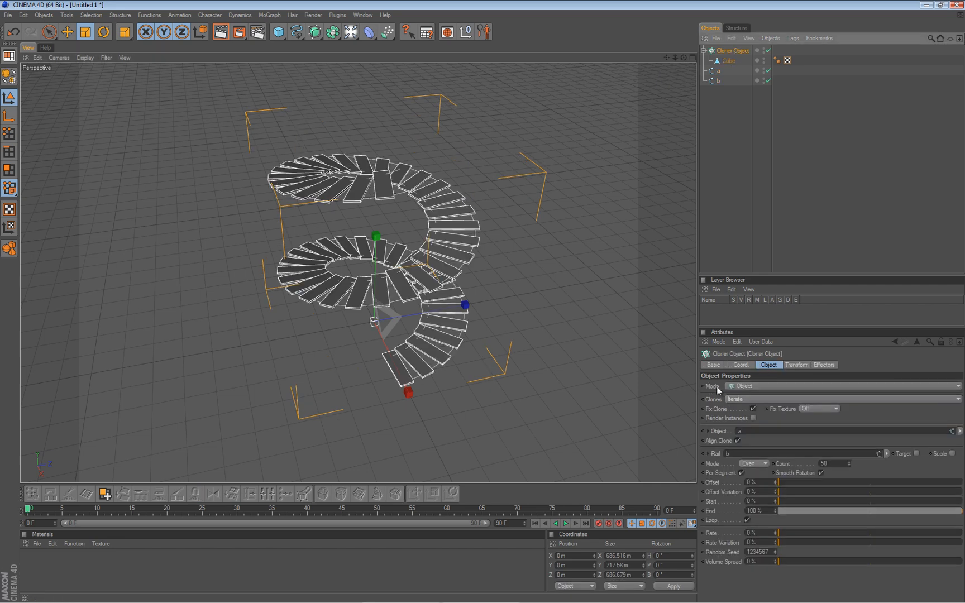